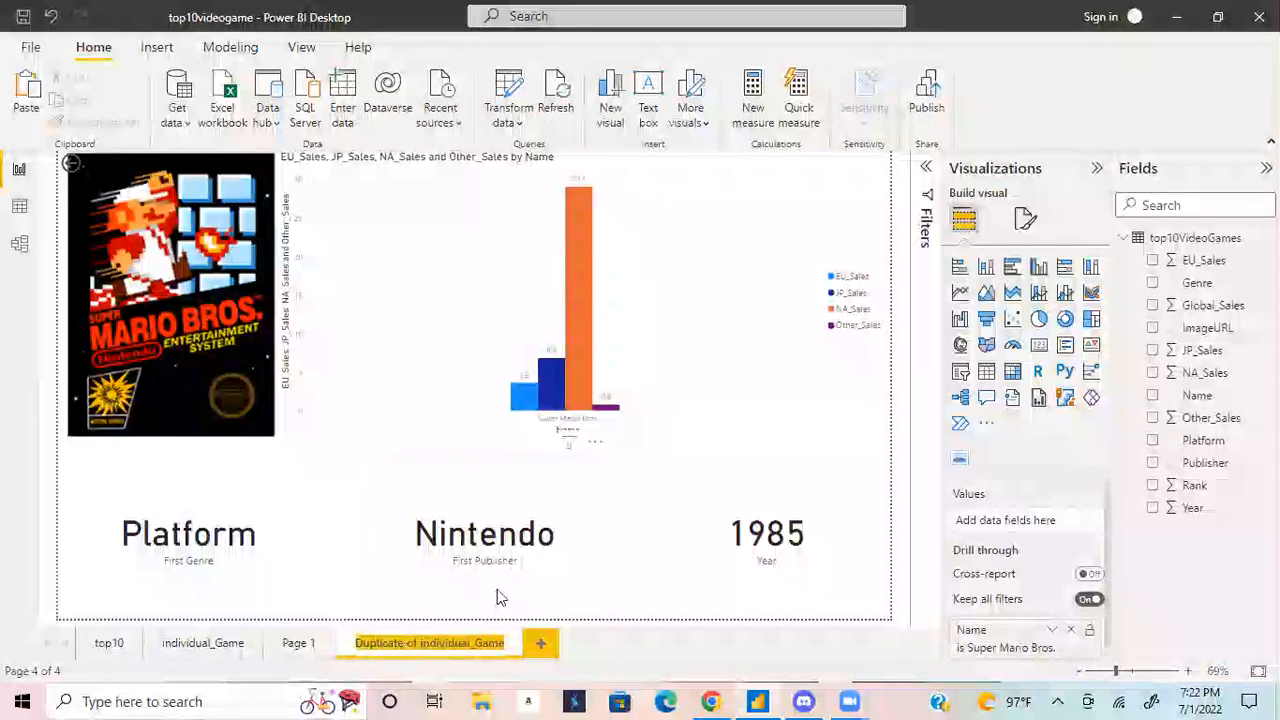
# - Rename the duplicated individual_Game report page as GameDrill
pyautogui.write('GameDrill')
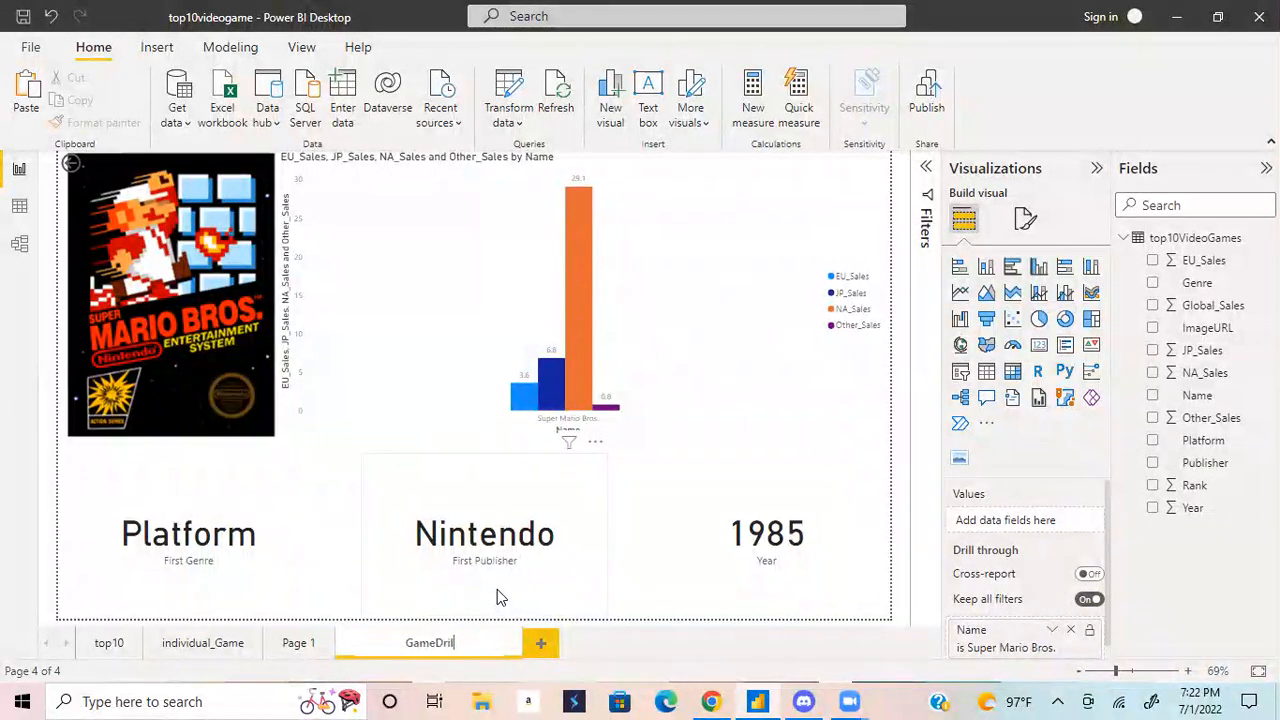
pyautogui.click(608, 628)
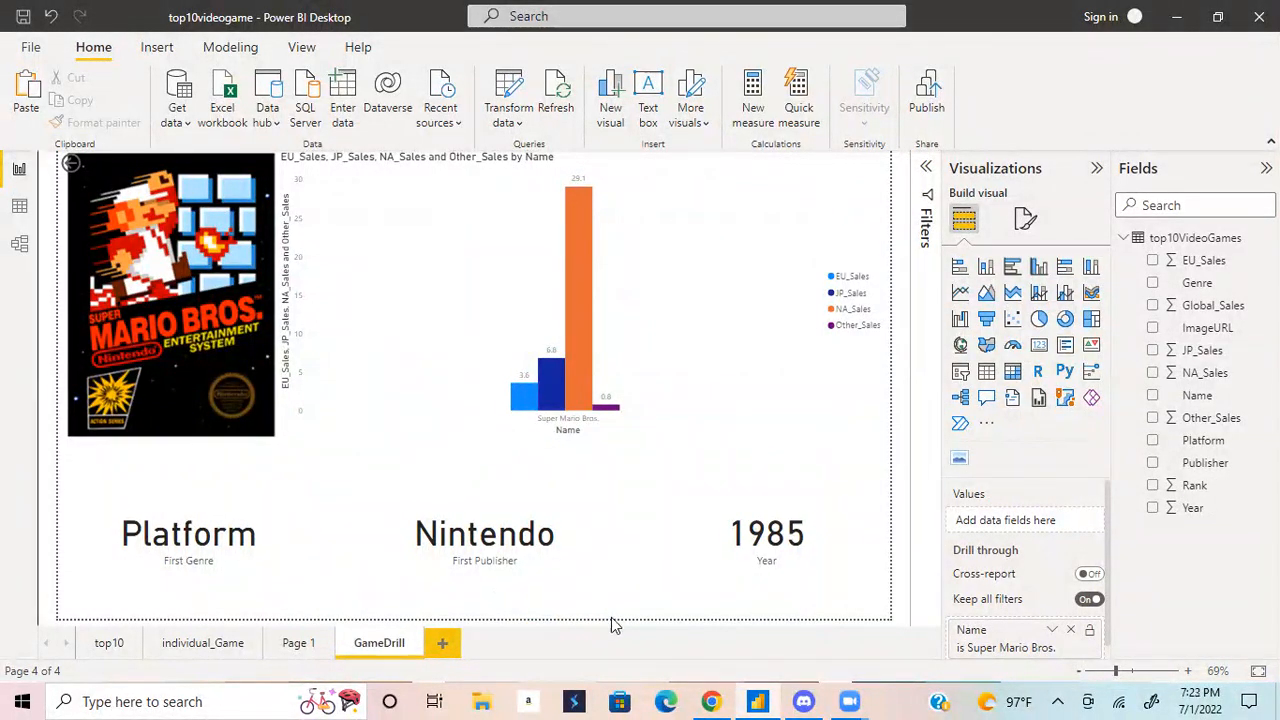
# - Delete the Year, First Publisher and First Genre cards below the cover image and chart
pyautogui.click(819, 455)
pyautogui.press('Delete')
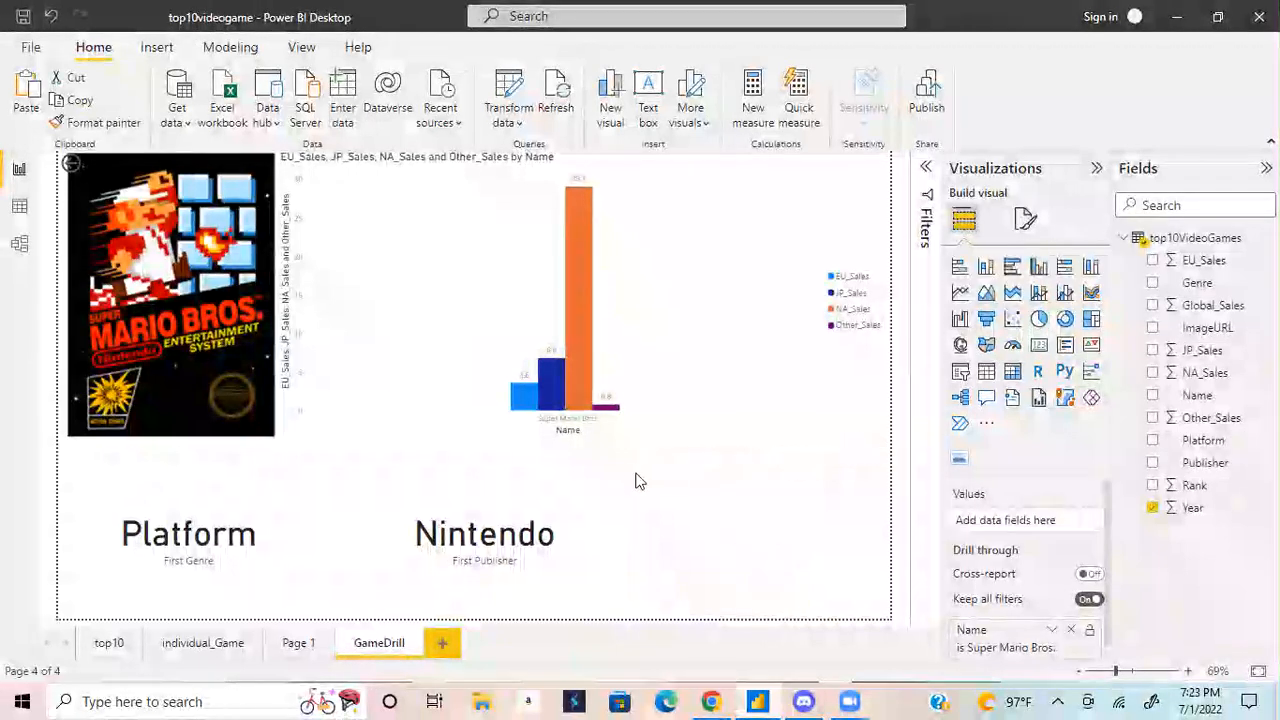
pyautogui.click(606, 486)
pyautogui.press('Delete')
pyautogui.click(307, 503)
pyautogui.press('Delete')
# - Narrow the sales column chart to about half the page width and stretch it down to the page's lower edge
pyautogui.click(870, 285)
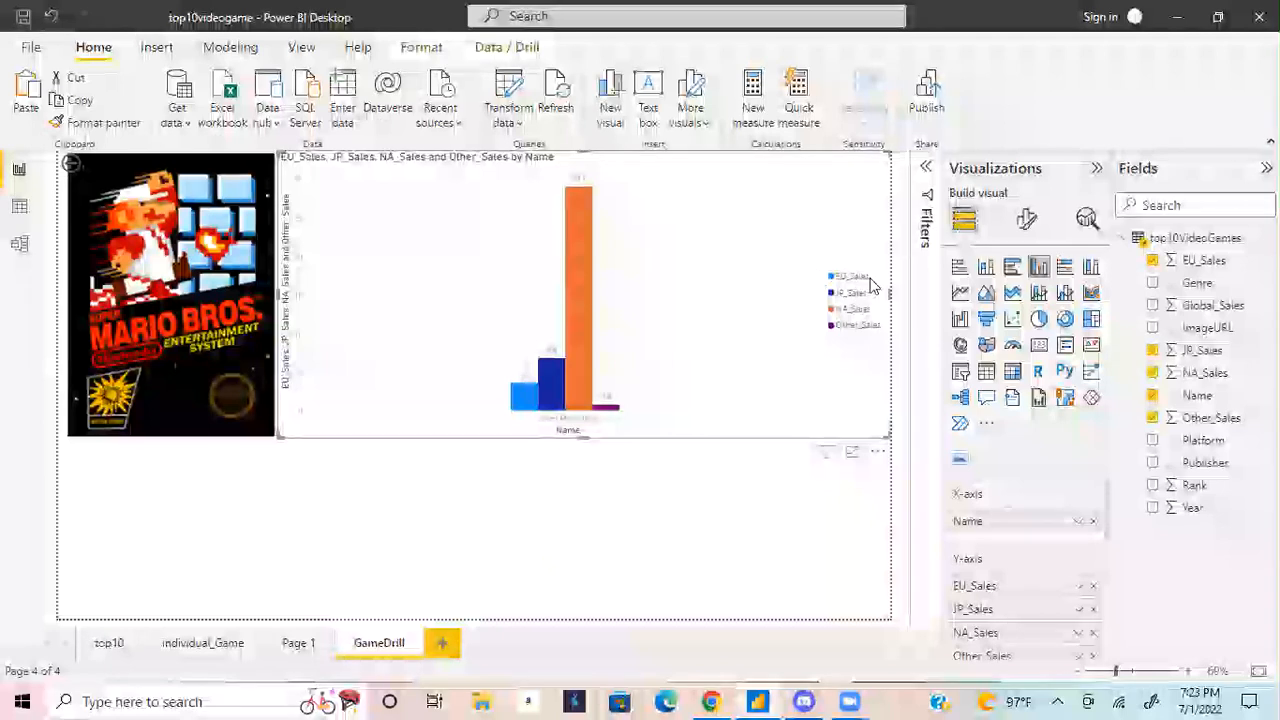
pyautogui.moveTo(889, 292); pyautogui.dragTo(696, 343)
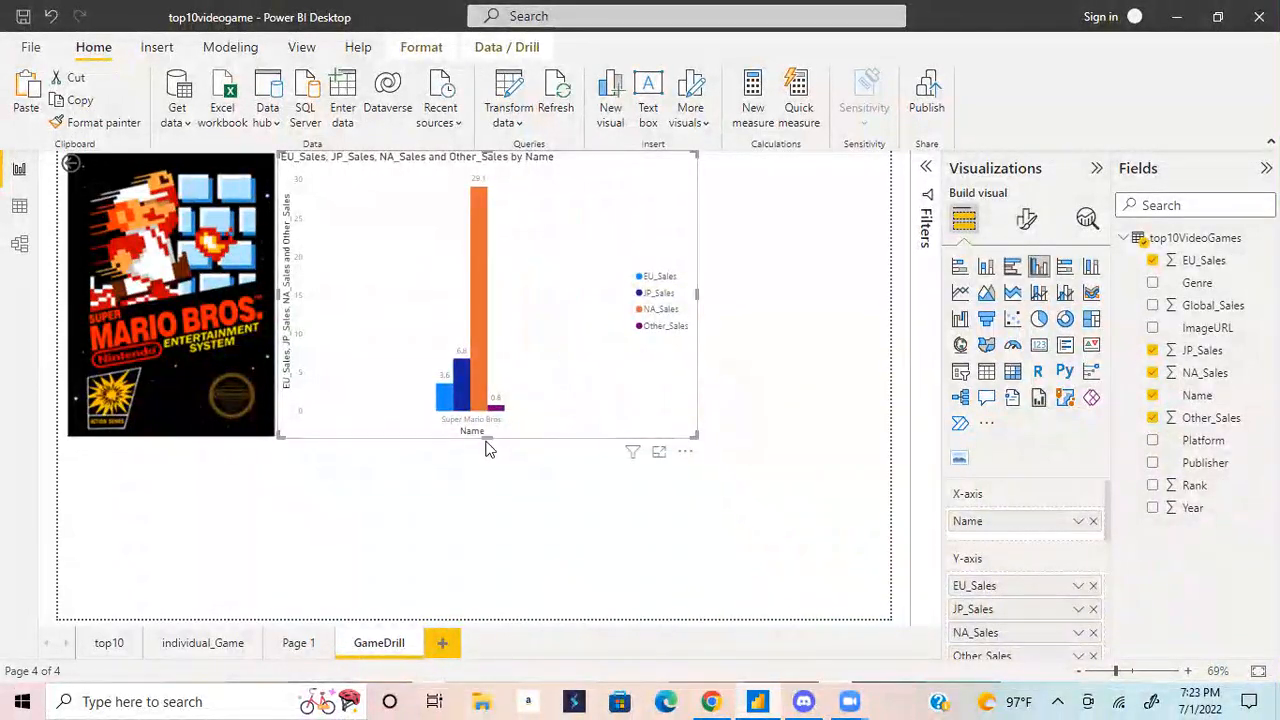
pyautogui.moveTo(485, 438); pyautogui.dragTo(478, 620)
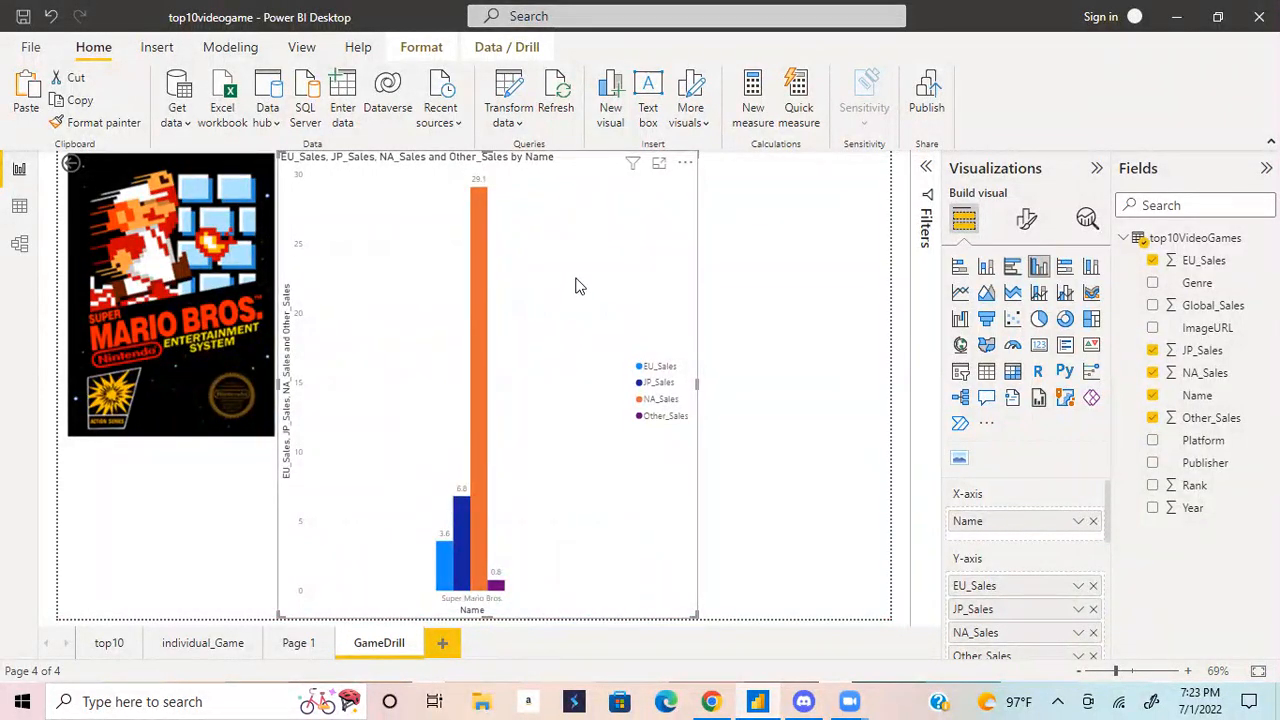
# - Change the column chart's title text to "Sales by Region"
pyautogui.click(1029, 222)
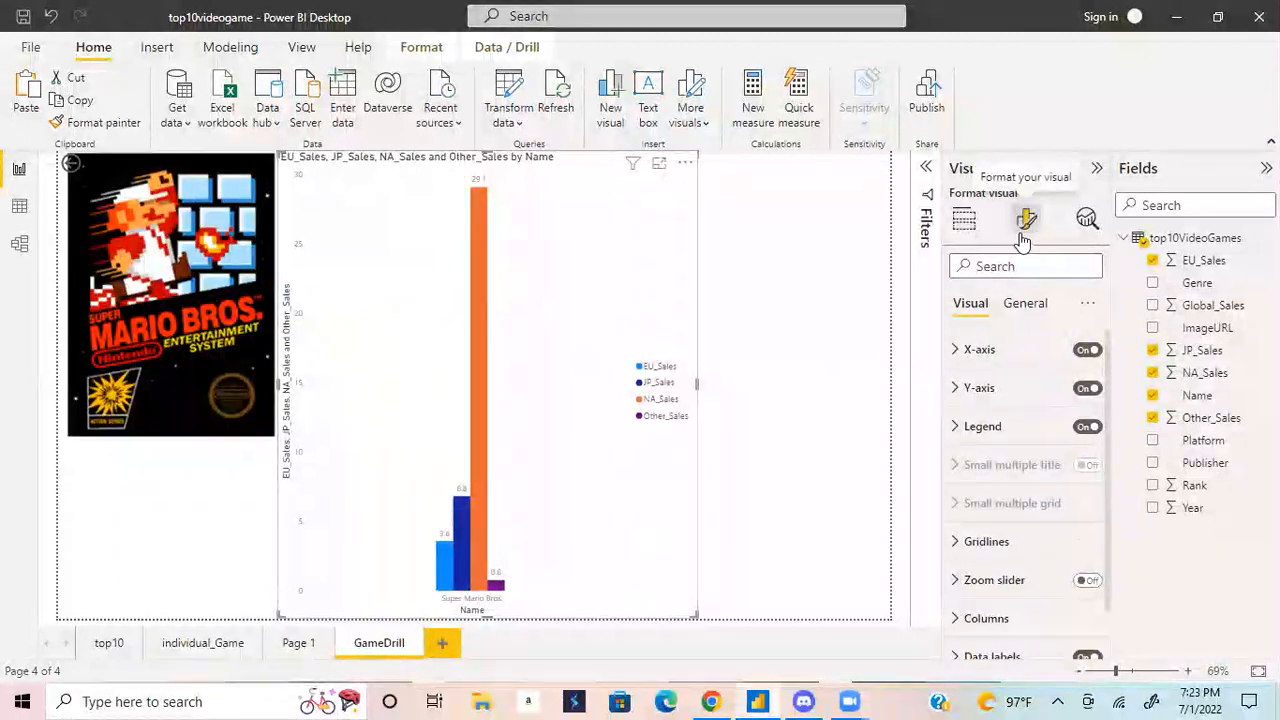
pyautogui.click(1030, 303)
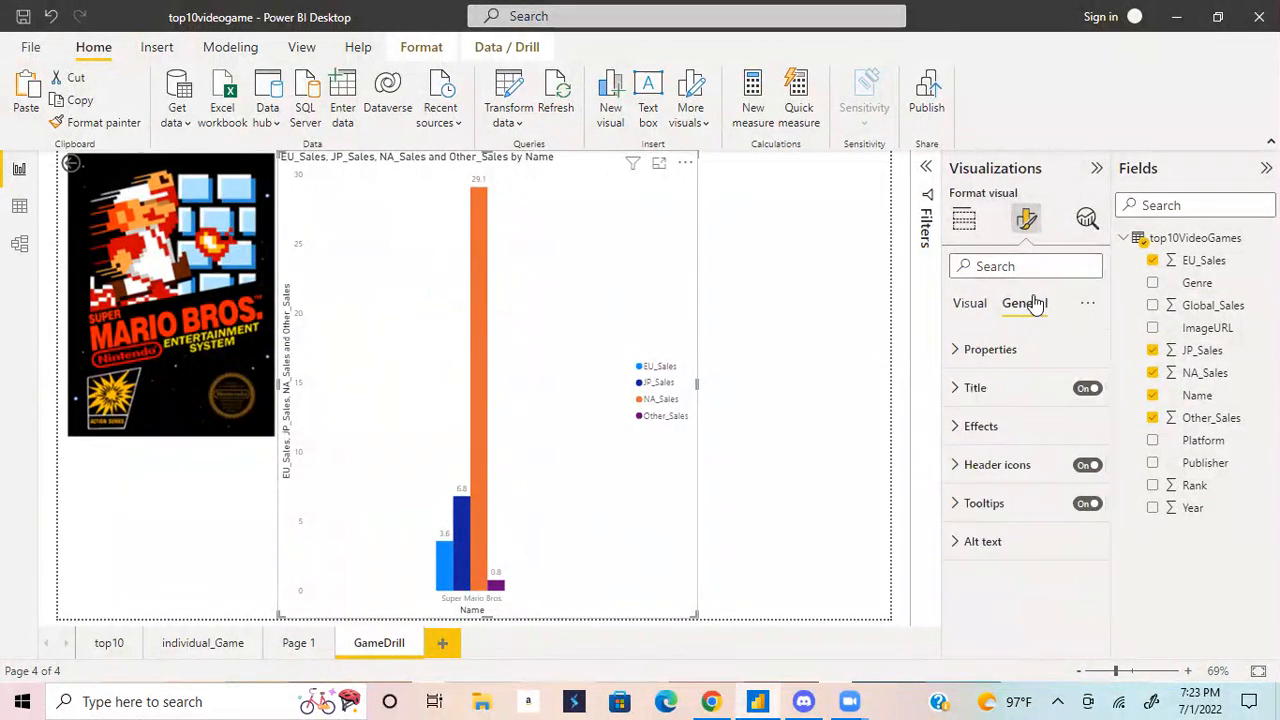
pyautogui.click(998, 387)
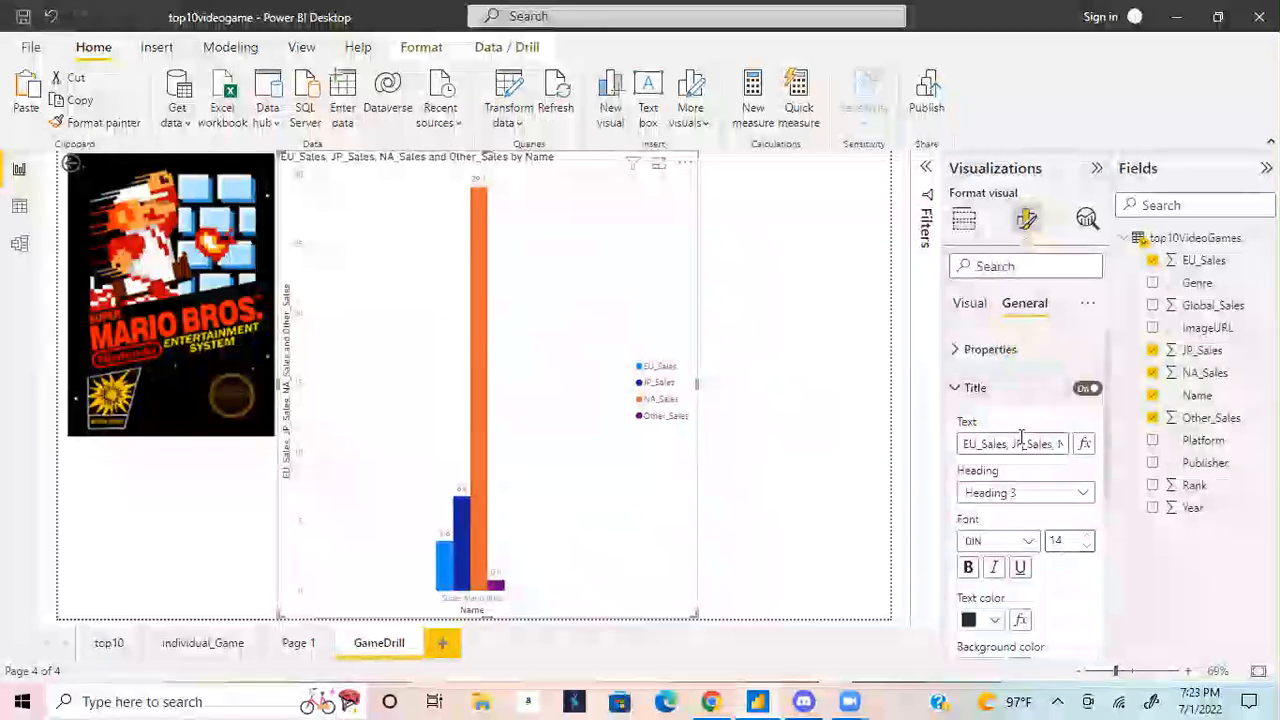
pyautogui.click(1021, 443)
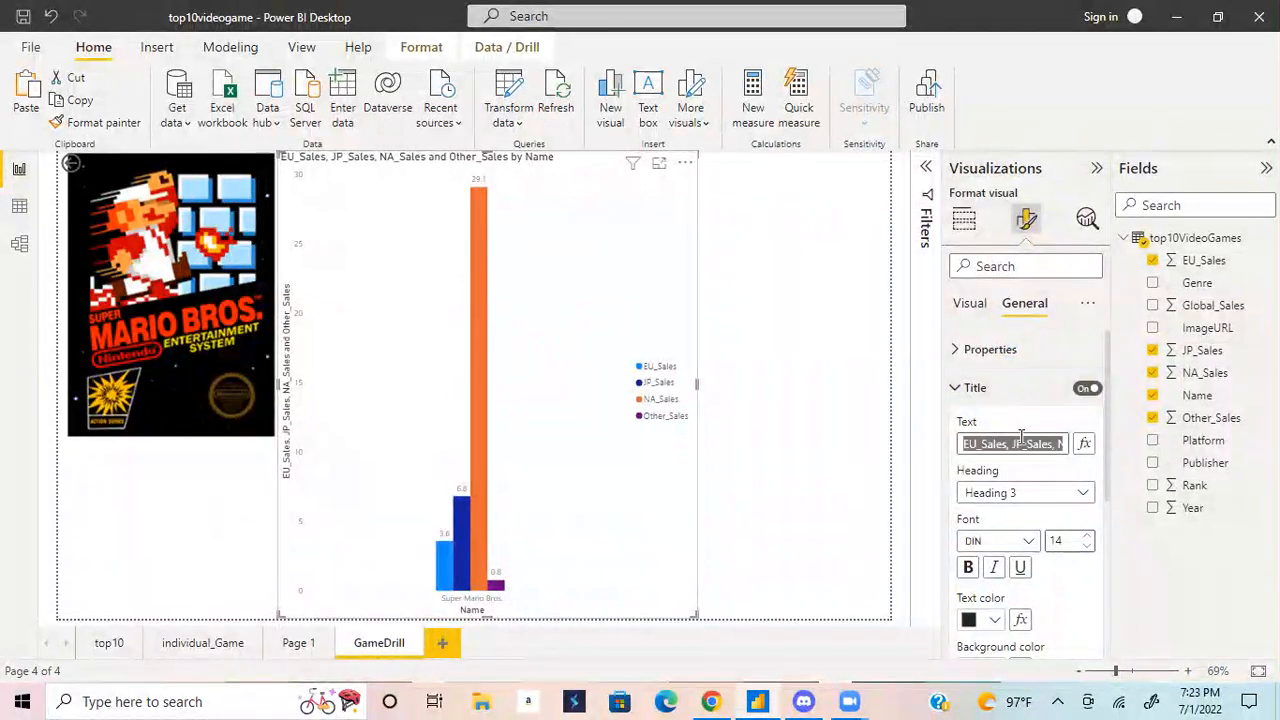
pyautogui.write('Sales by Region')
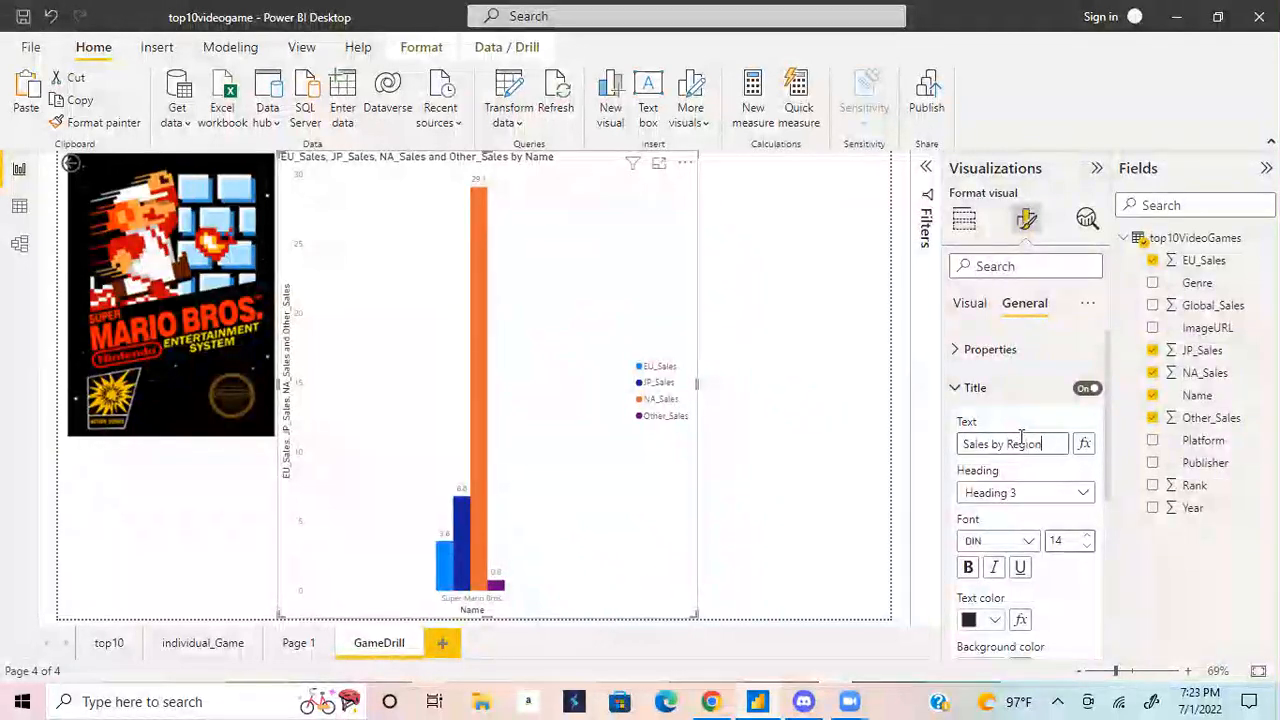
pyautogui.click(1001, 391)
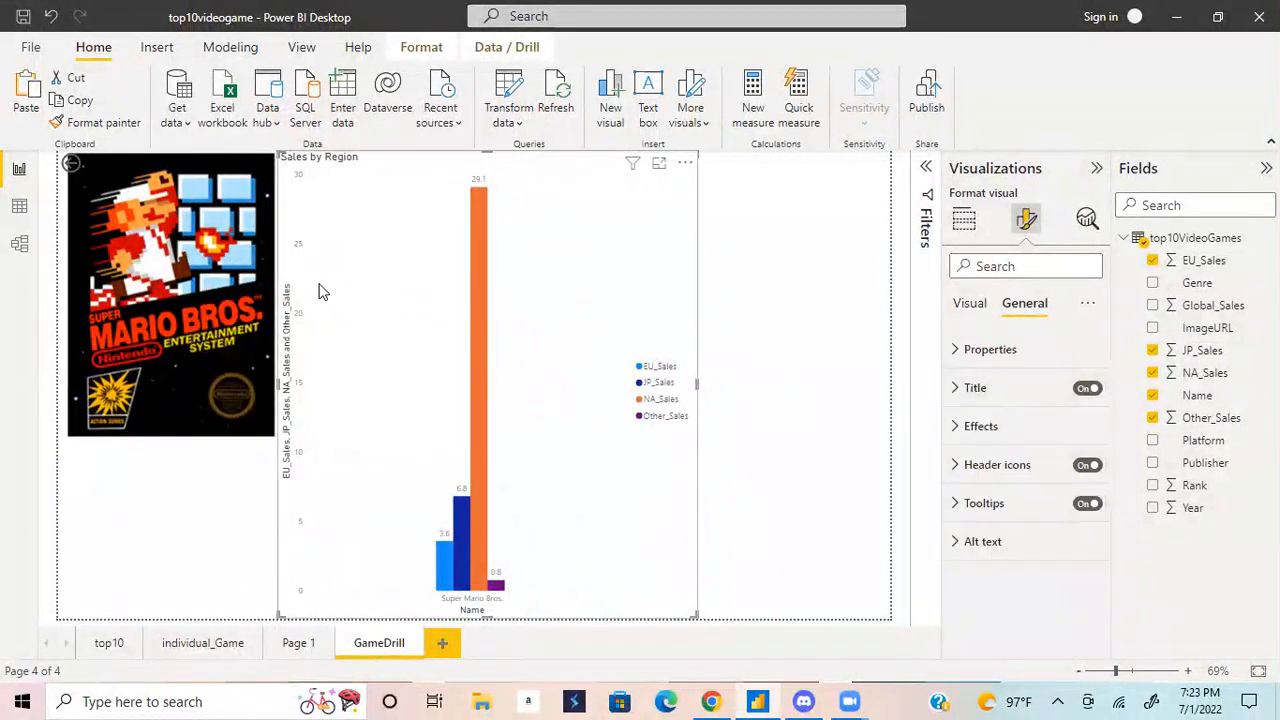
# - Set the column chart's Y-axis title text to "Sales (in millions)"
pyautogui.click(962, 307)
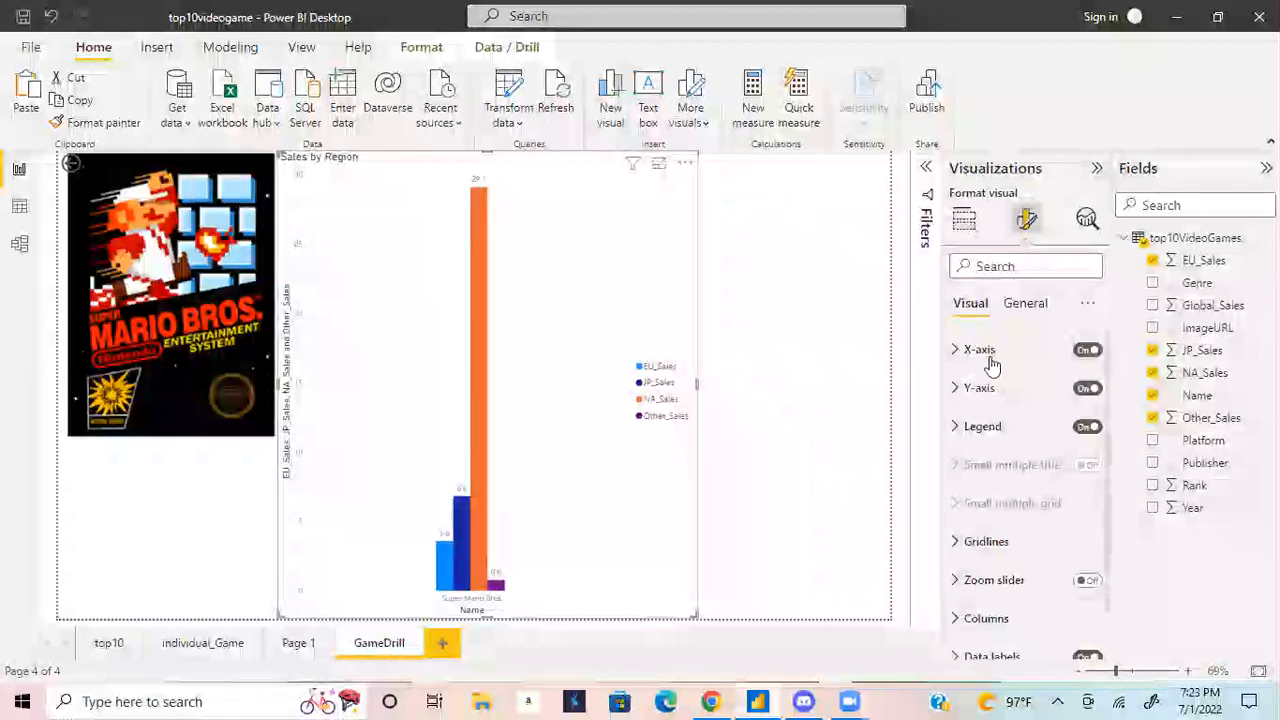
pyautogui.click(990, 388)
pyautogui.scroll(-1, 1005, 522)
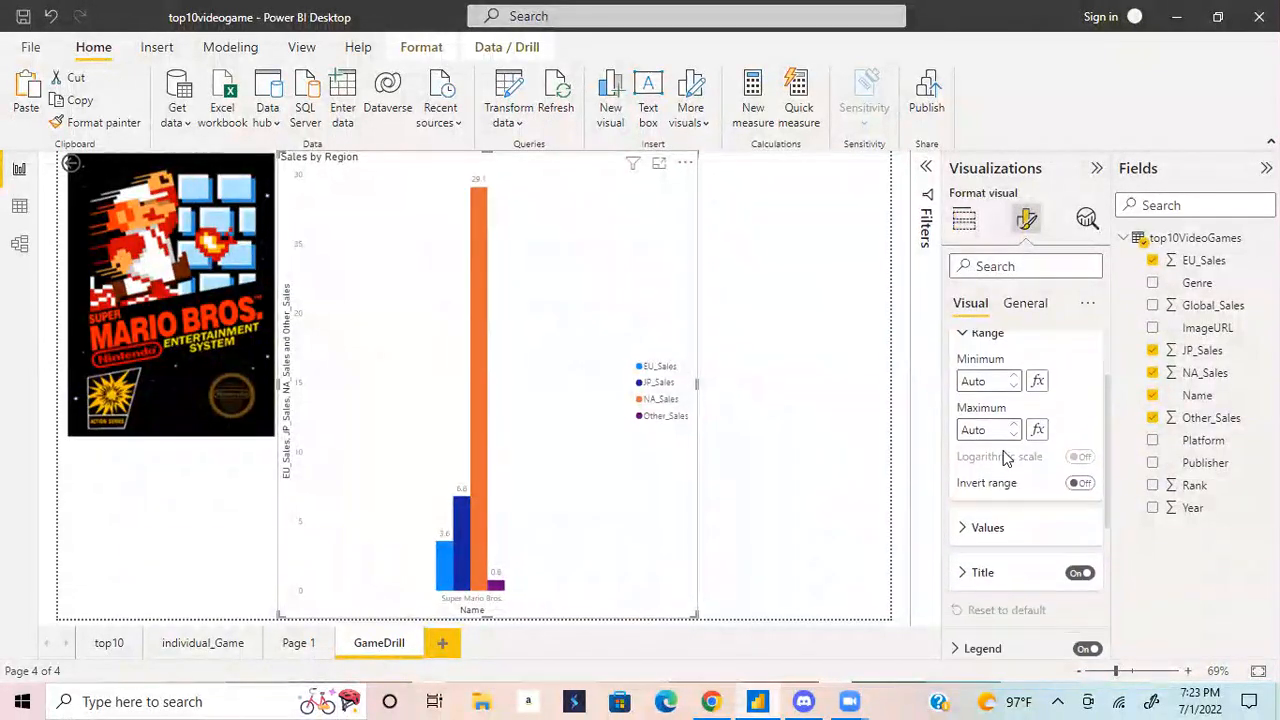
pyautogui.click(990, 571)
pyautogui.scroll(-1, 1013, 500)
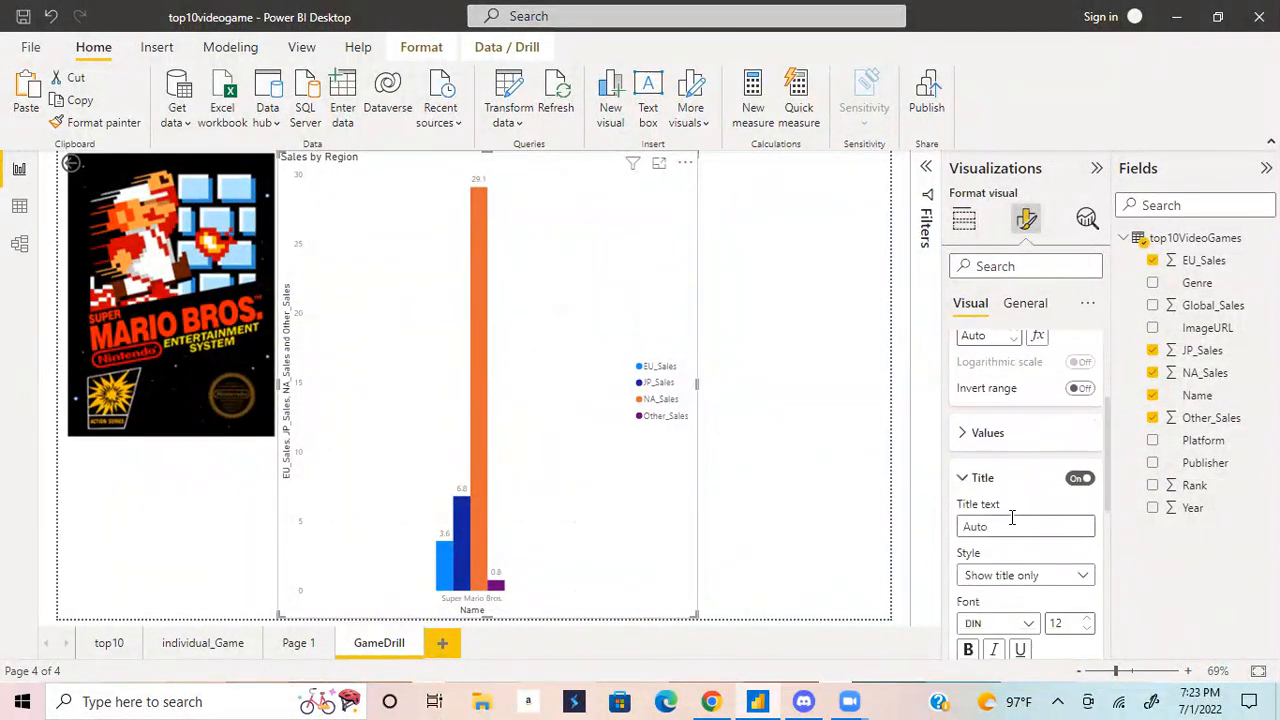
pyautogui.write('Sales (in millions)')
pyautogui.click(987, 480)
pyautogui.scroll(1, 994, 490)
pyautogui.click(979, 390)
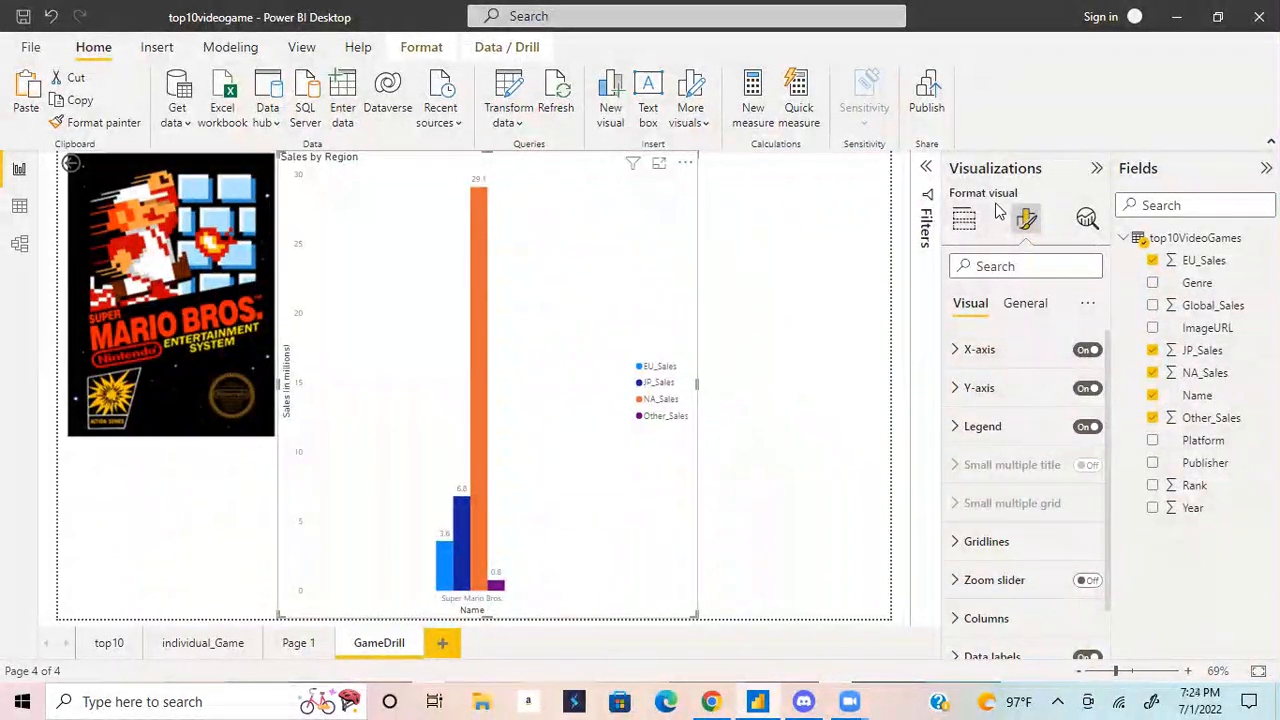
# - Make the chart title "Sales by Region" bold and center it horizontally
pyautogui.click(965, 221)
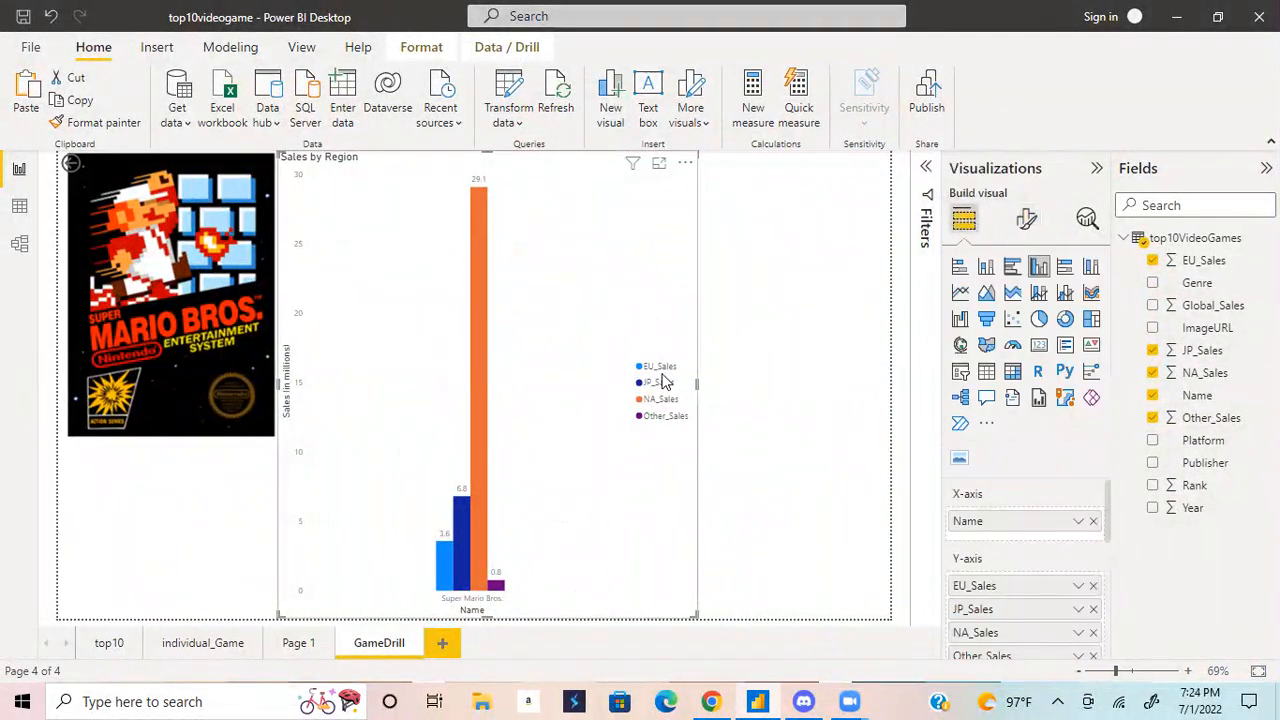
pyautogui.scroll(-2, 1000, 500)
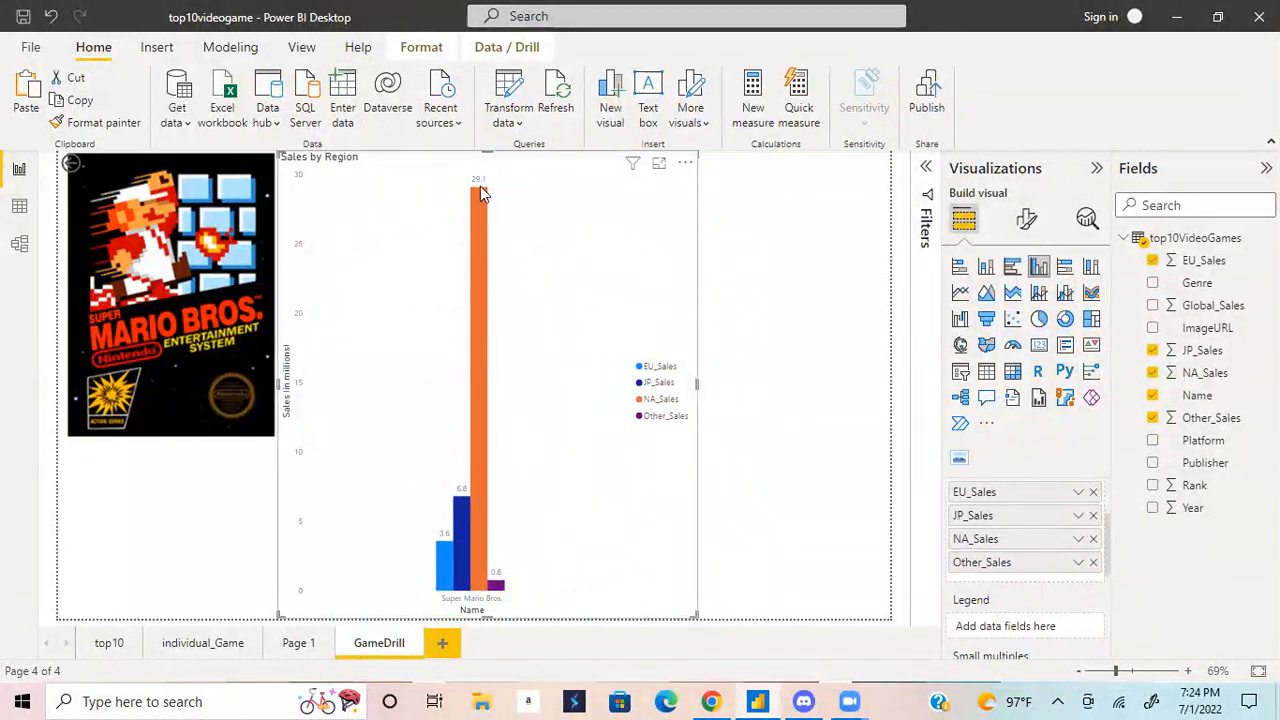
pyautogui.click(1026, 219)
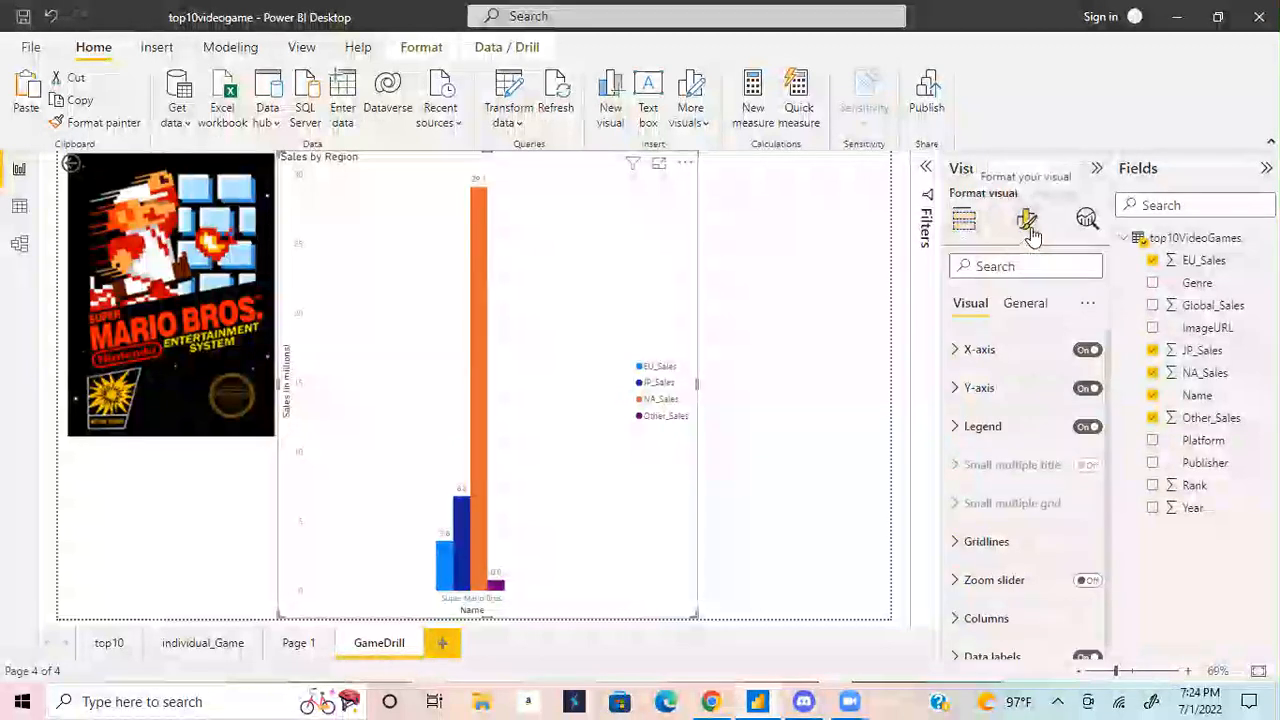
pyautogui.click(1025, 303)
pyautogui.click(990, 388)
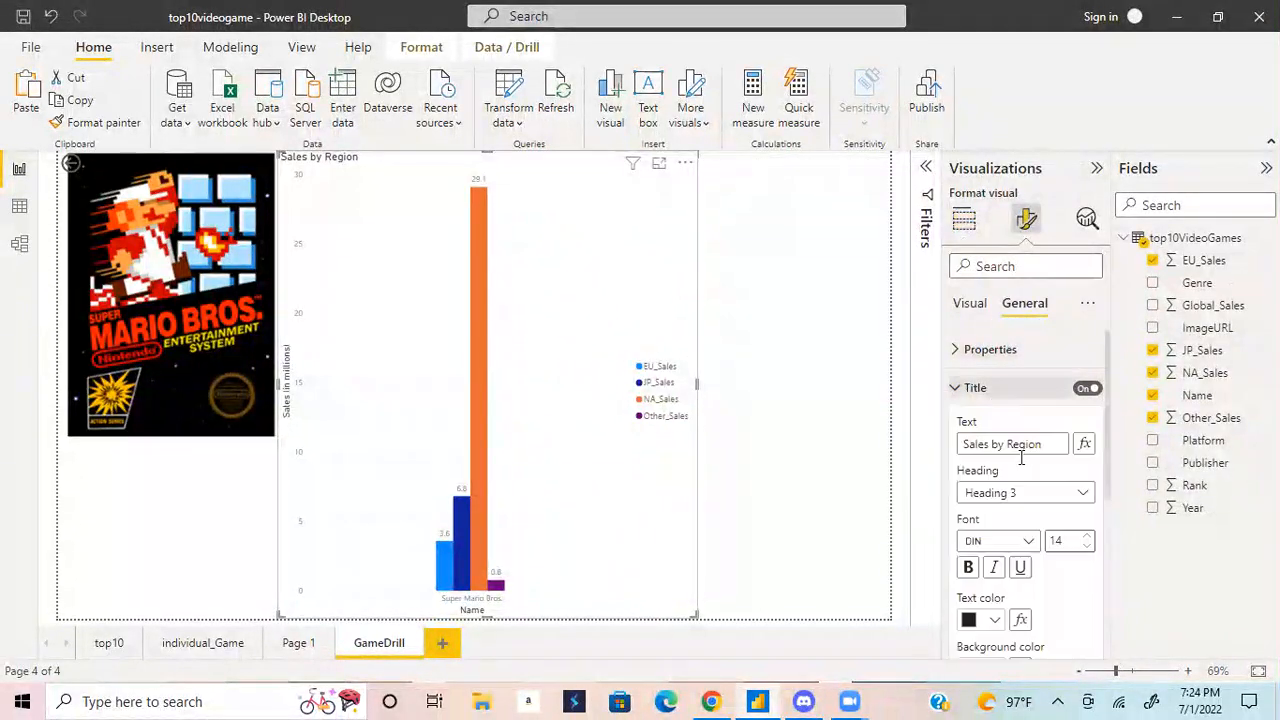
pyautogui.scroll(-1, 1007, 502)
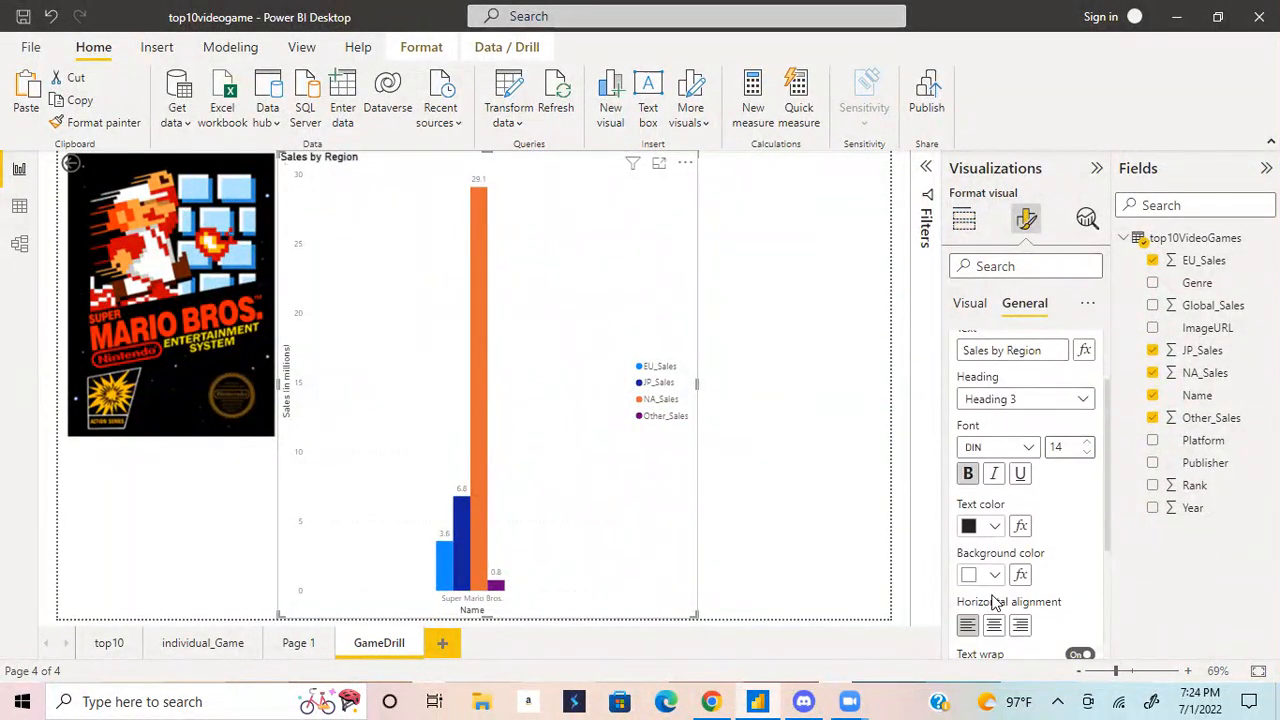
pyautogui.click(993, 625)
pyautogui.scroll(1, 998, 437)
pyautogui.scroll(1, 998, 437)
# - Rename the EU_Sales value as Europe for this chart only
pyautogui.click(983, 310)
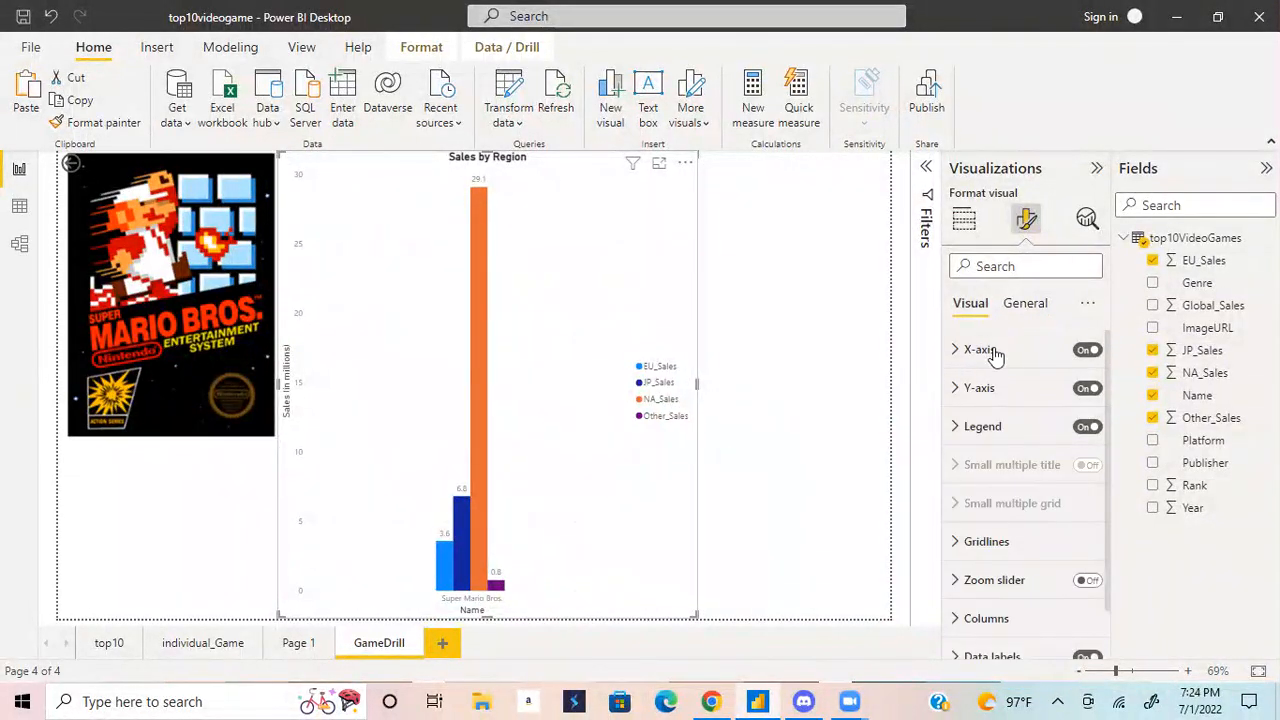
pyautogui.scroll(-2, 982, 290)
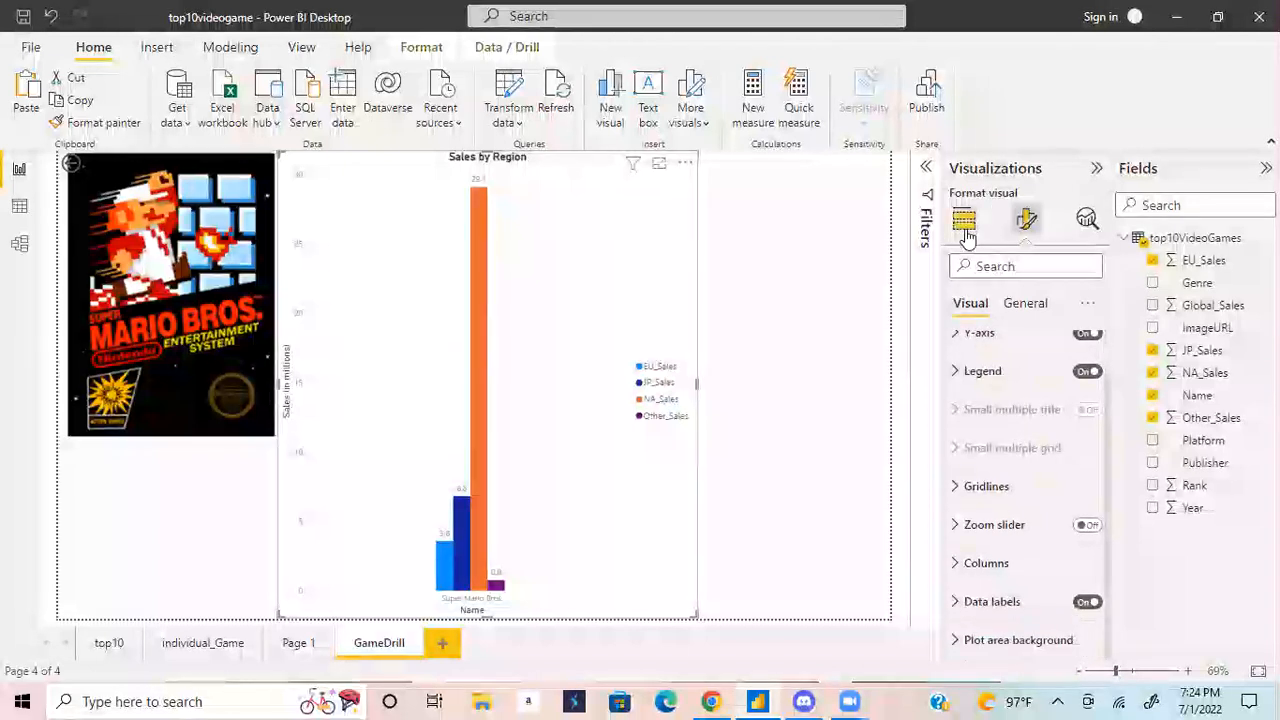
pyautogui.click(964, 219)
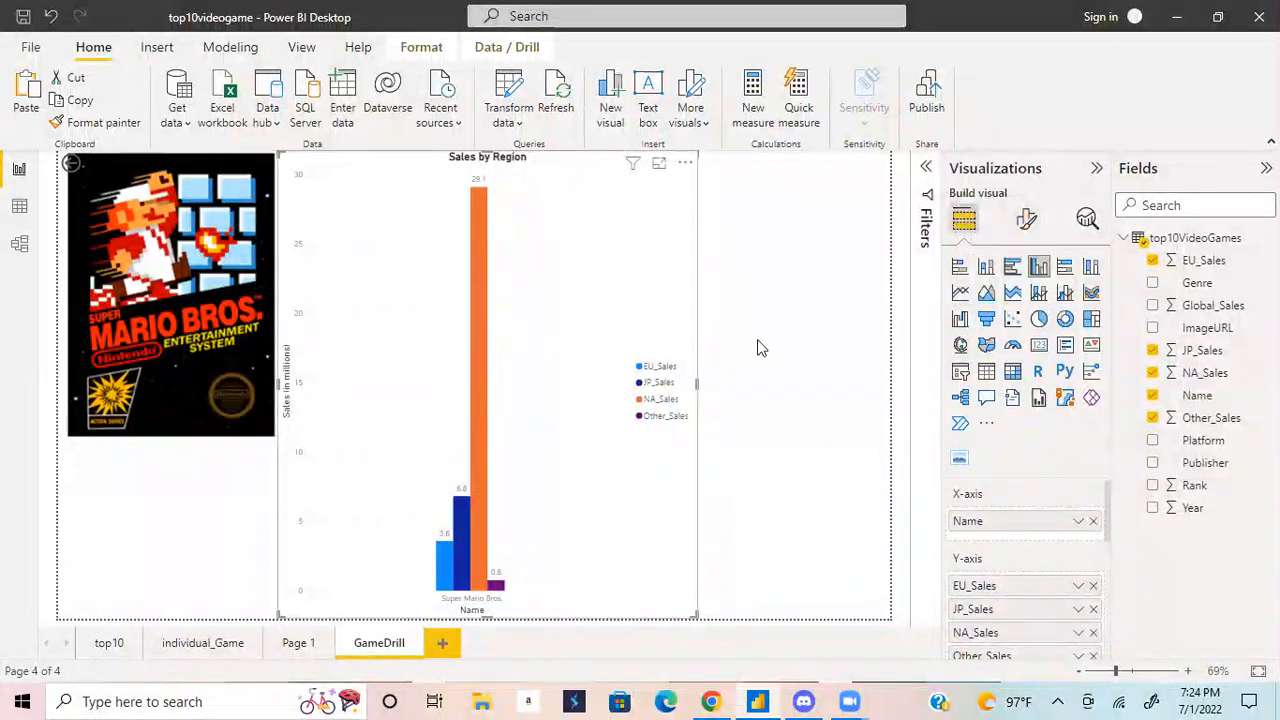
pyautogui.scroll(-2, 1022, 518)
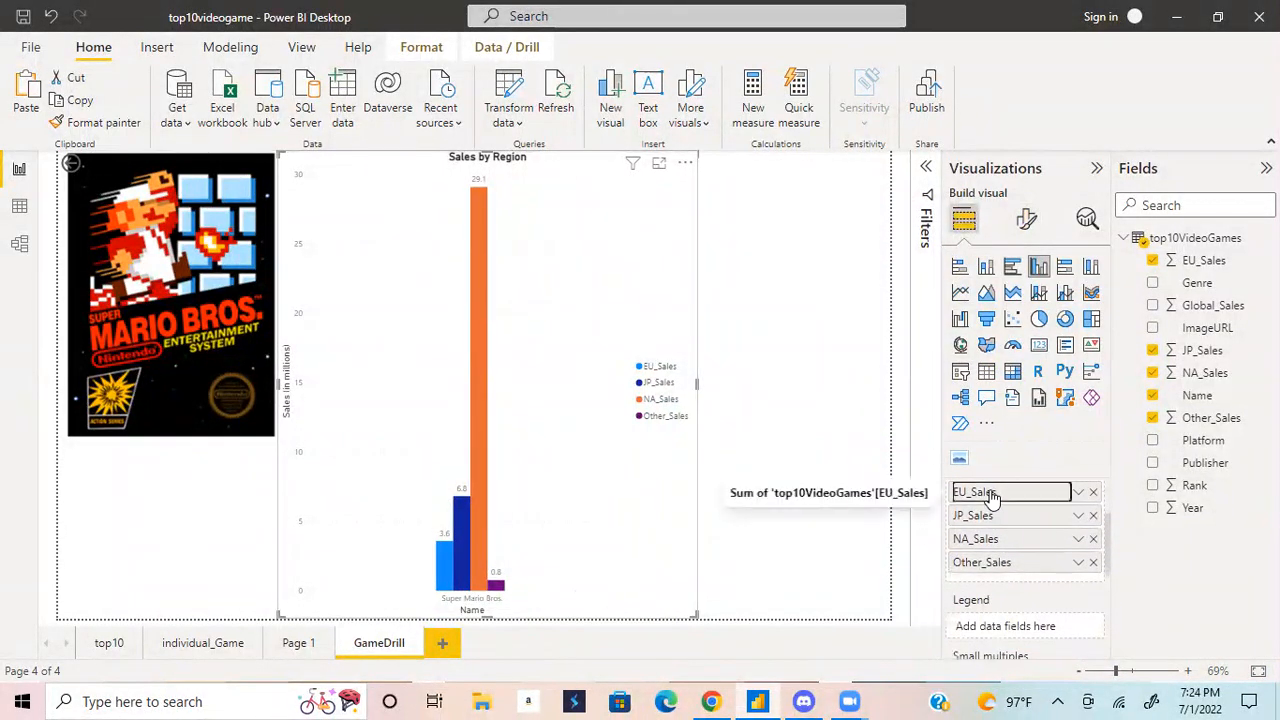
pyautogui.click(1078, 492)
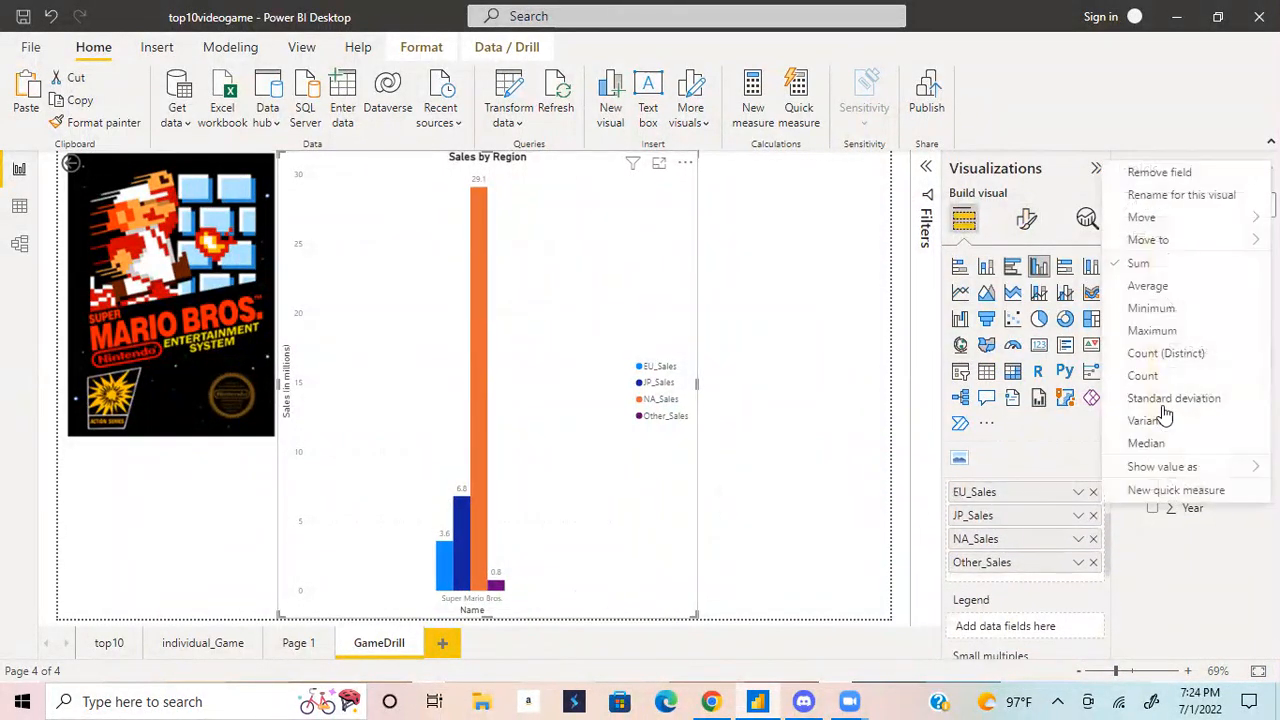
pyautogui.click(1165, 196)
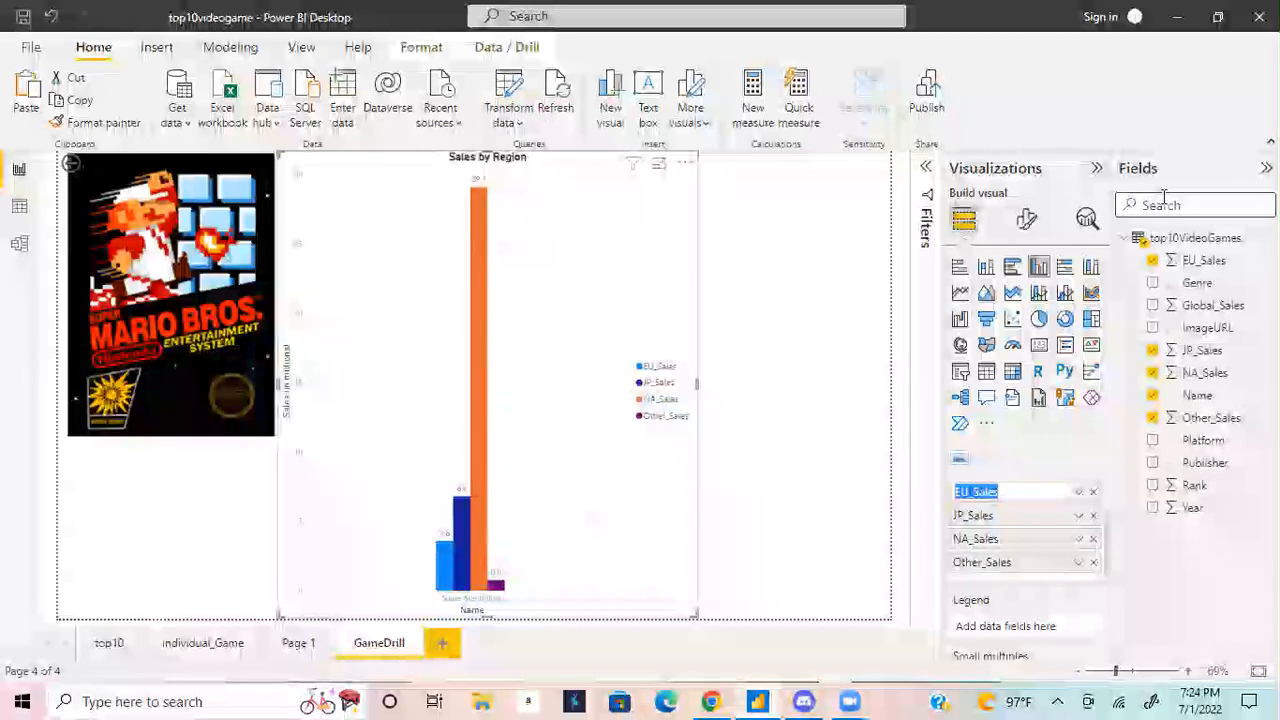
pyautogui.write('E')
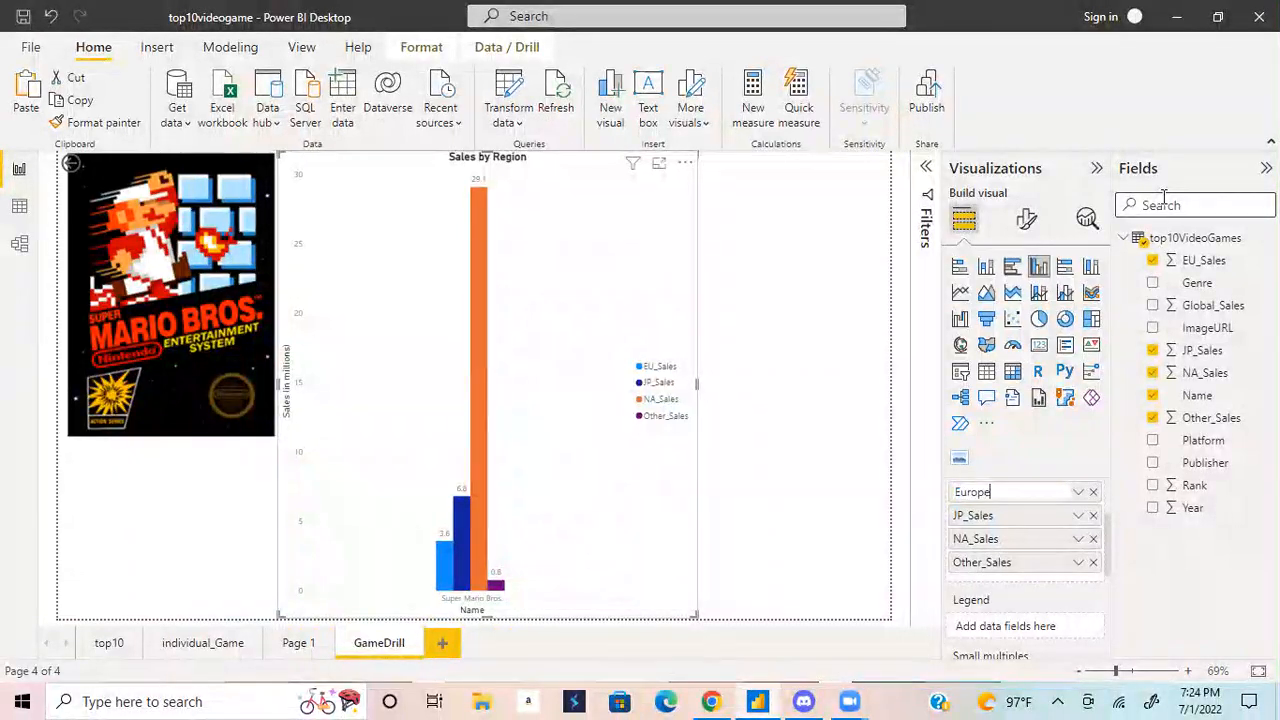
pyautogui.write('urope')
pyautogui.press('Return')
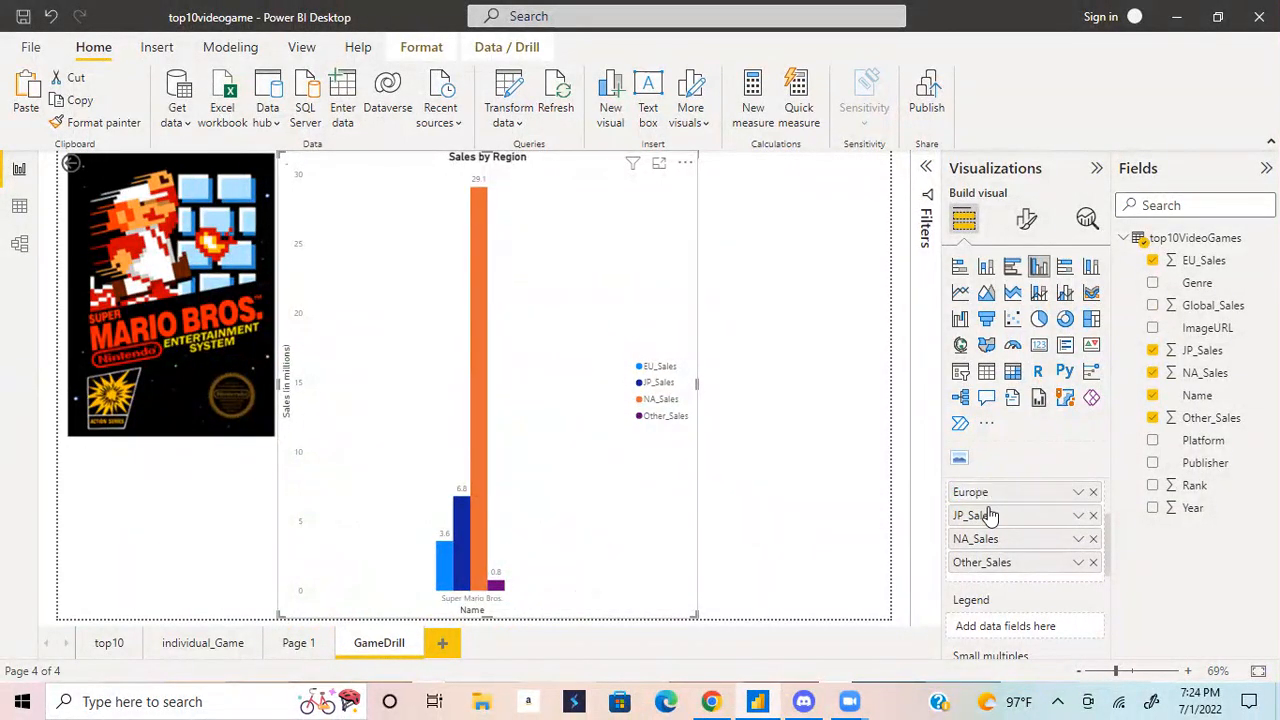
# - Rename the JP_Sales value as Japan for this chart only
pyautogui.rightClick(985, 518)
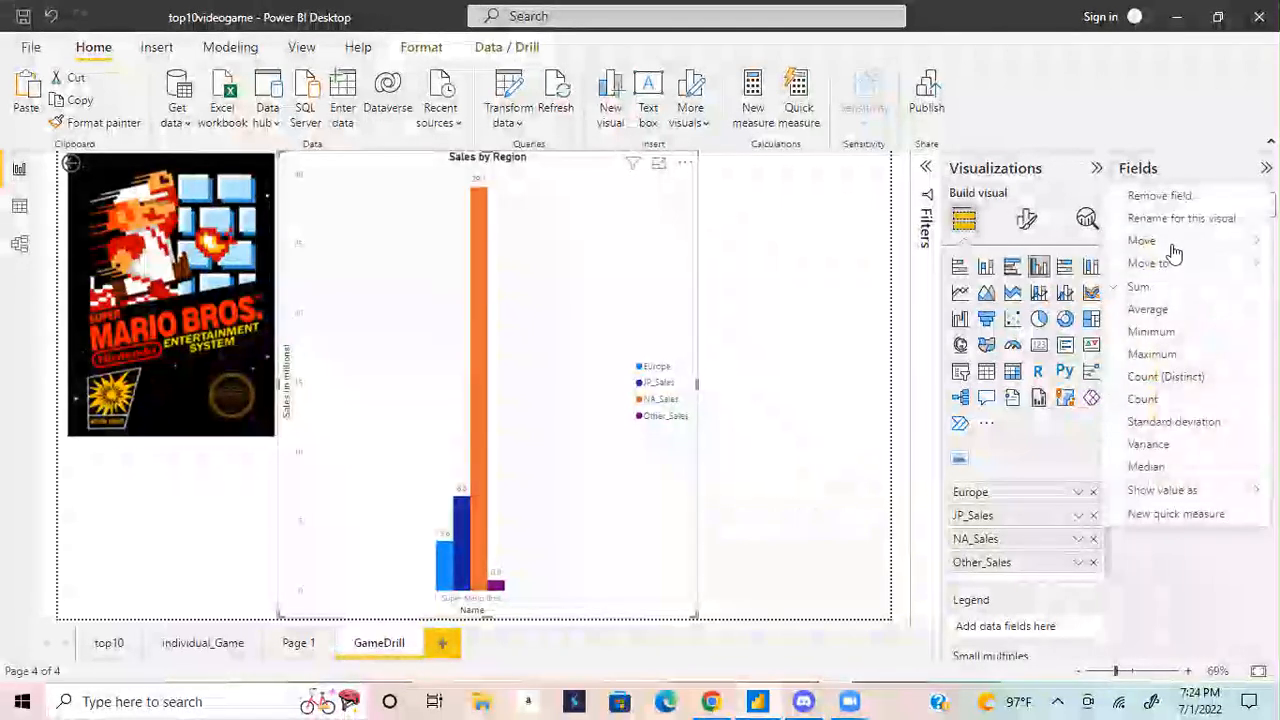
pyautogui.click(1150, 218)
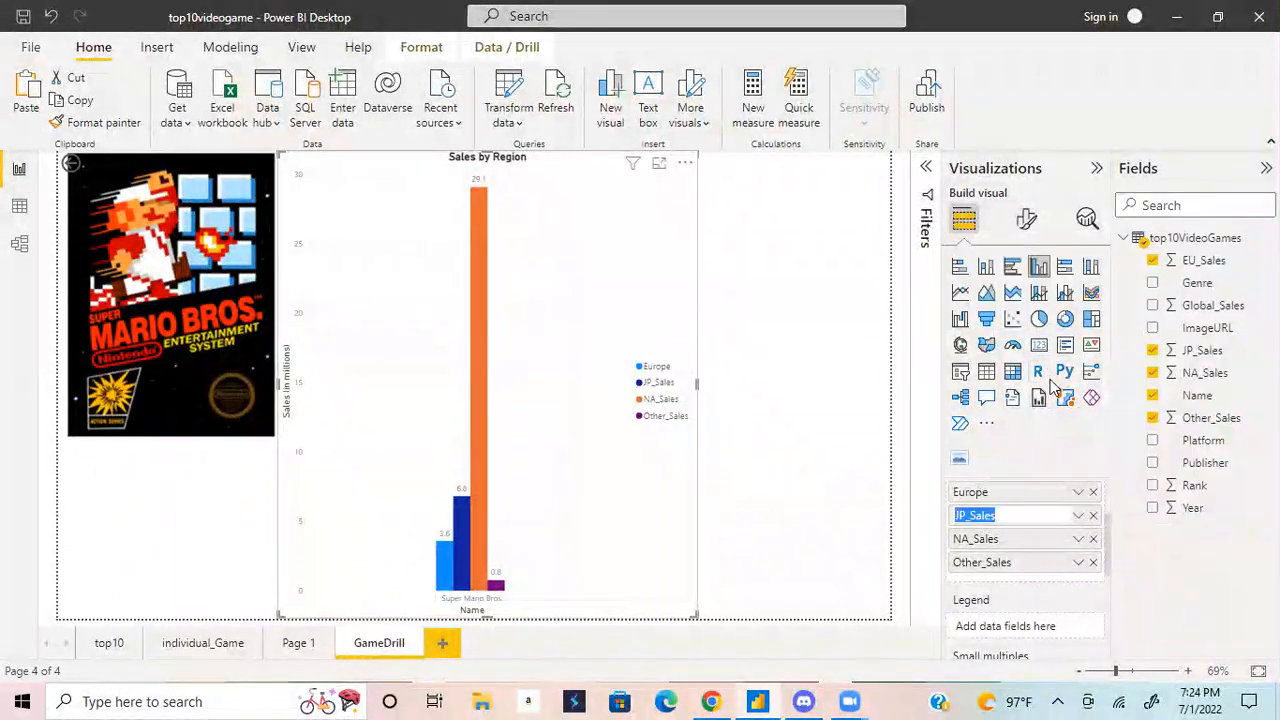
pyautogui.write('Japan')
pyautogui.press('Return')
# - Rename the NA_Sales value as North America for this chart only
pyautogui.rightClick(985, 540)
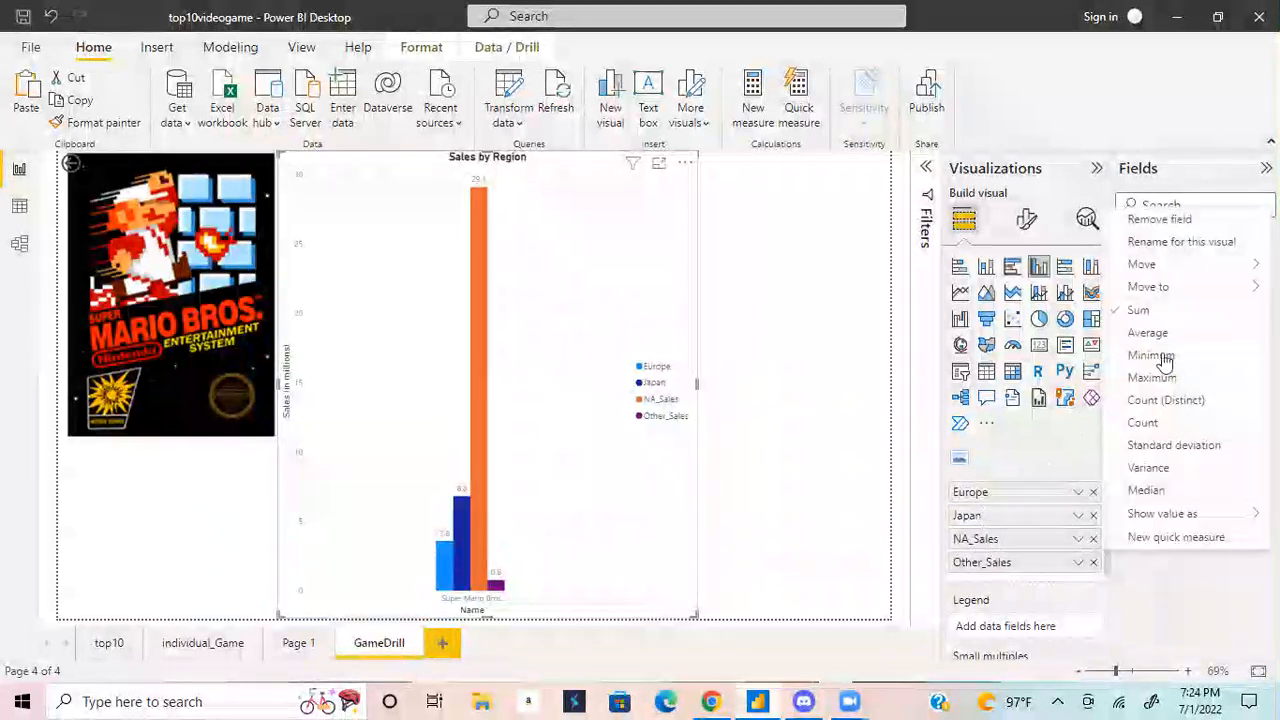
pyautogui.click(1183, 242)
pyautogui.write('Norht')
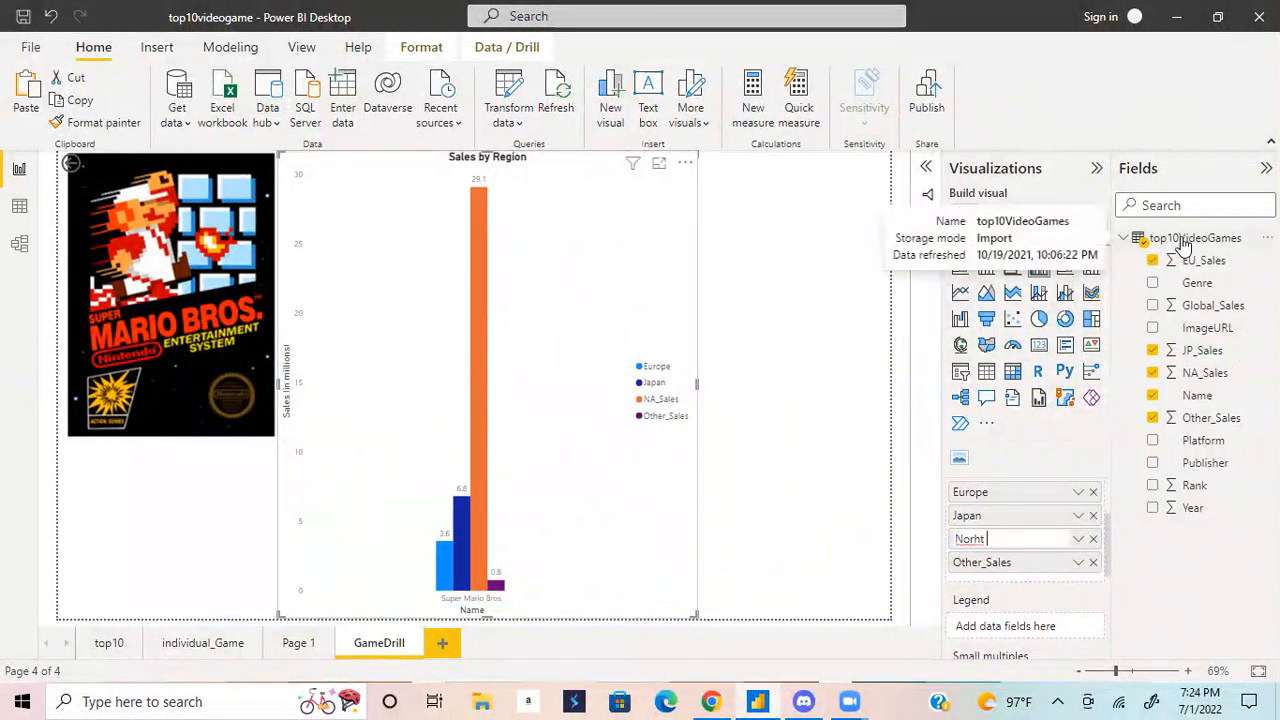
pyautogui.write('th America')
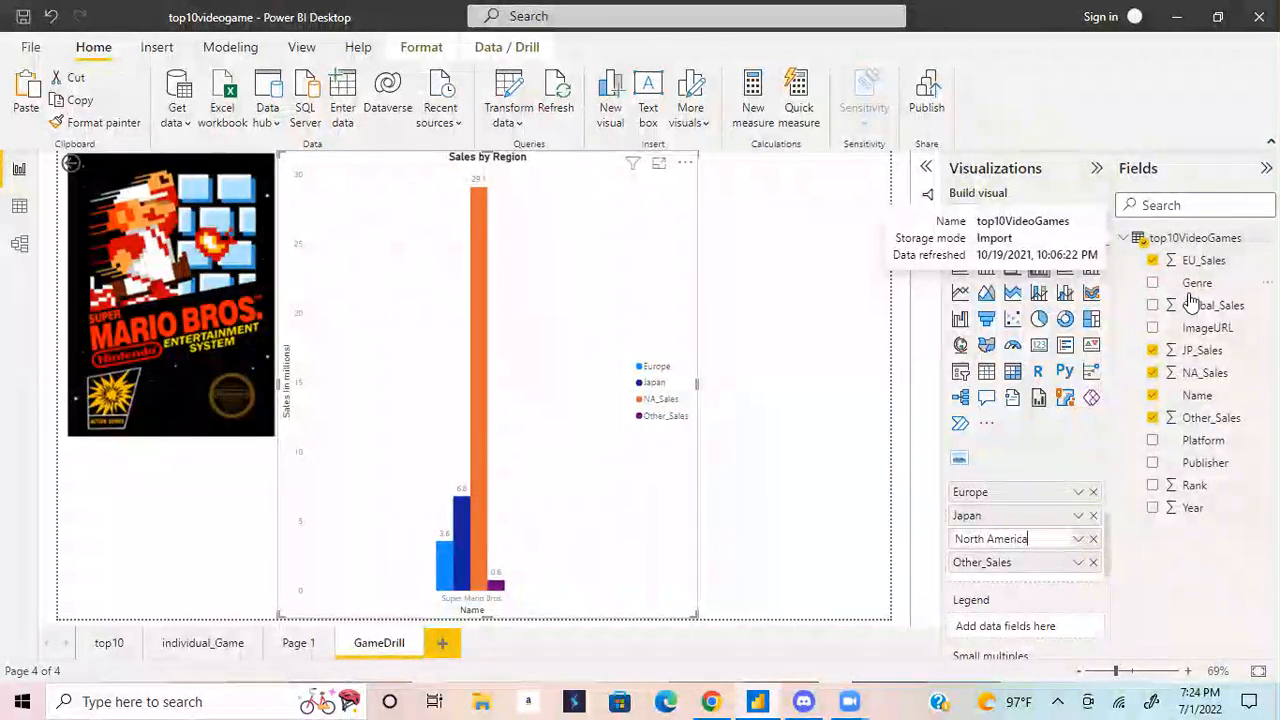
# - Rename the Other_Sales value as Other for this chart only
pyautogui.rightClick(1000, 563)
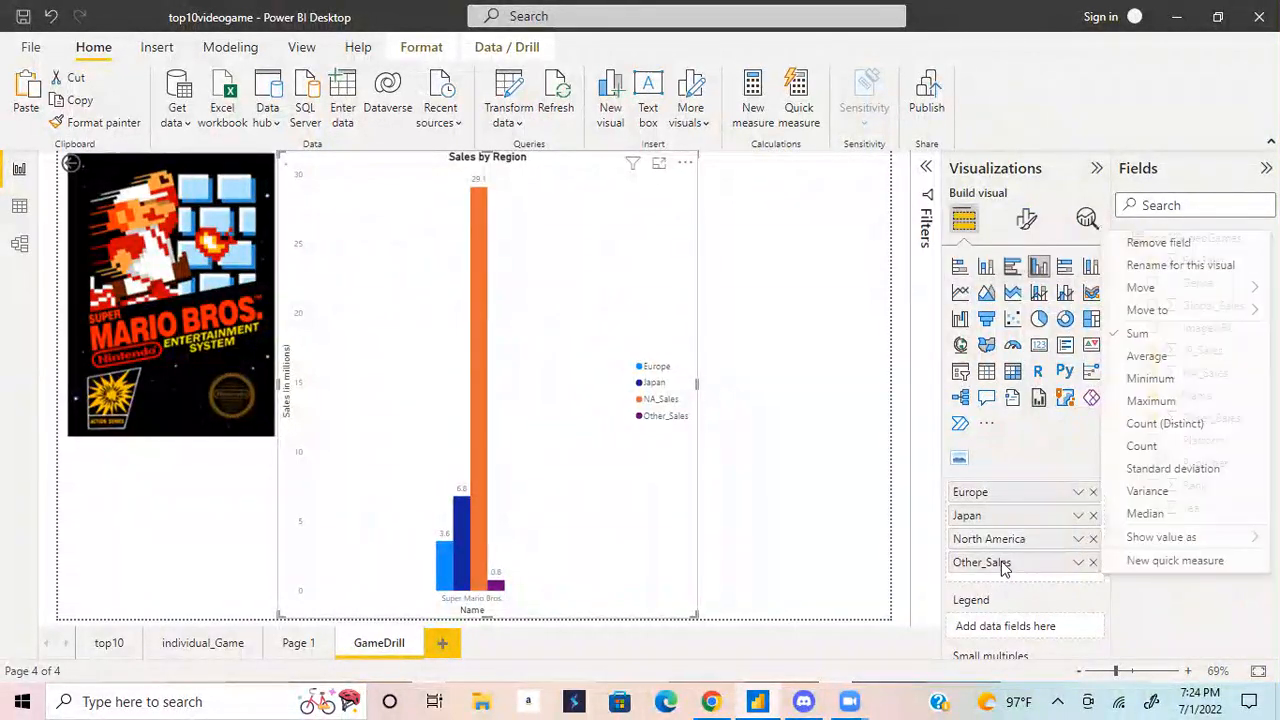
pyautogui.click(1193, 268)
pyautogui.write('Other')
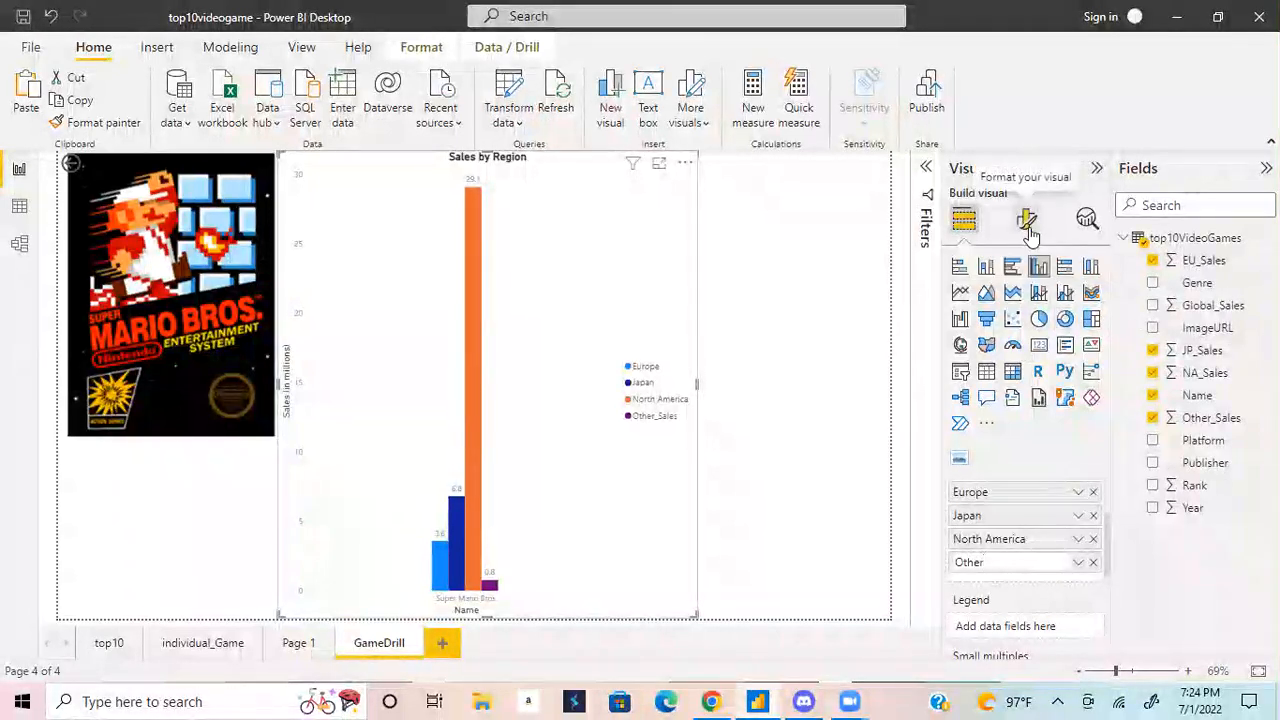
pyautogui.press('Return')
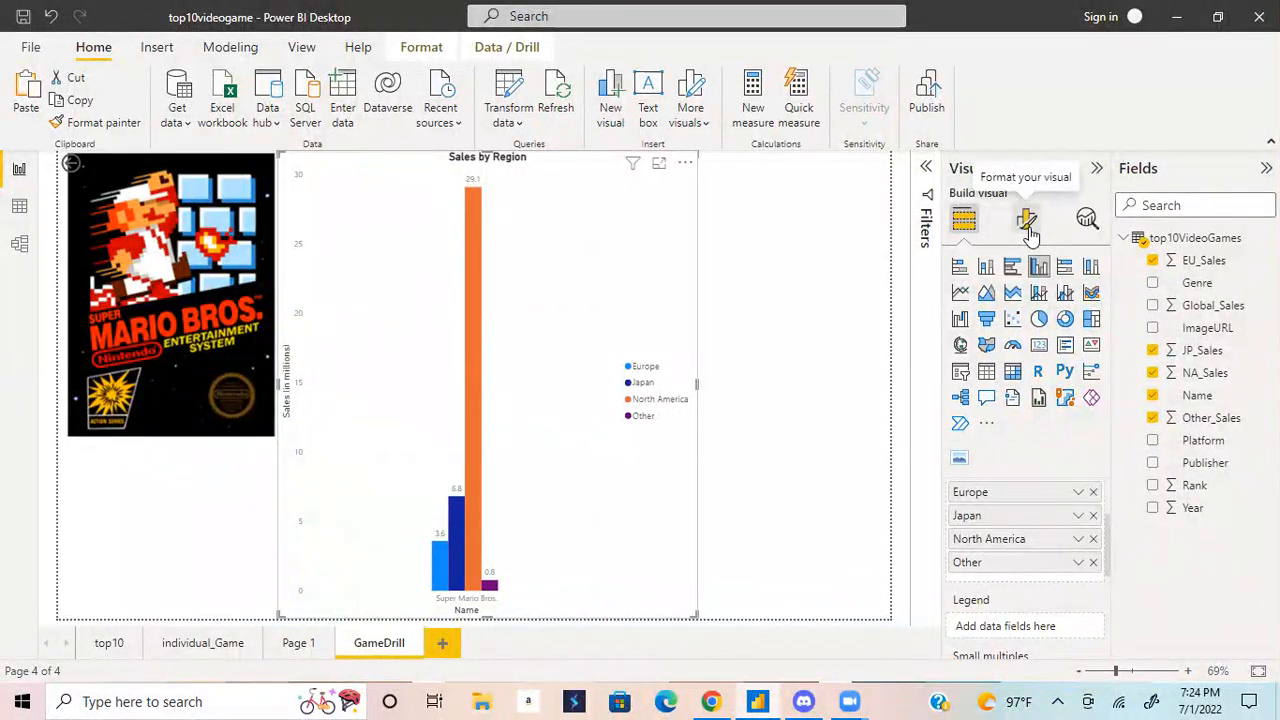
# - Try the chart legend at Bottom right and Bottom center, settling on the Top center position
pyautogui.click(1028, 222)
pyautogui.click(972, 428)
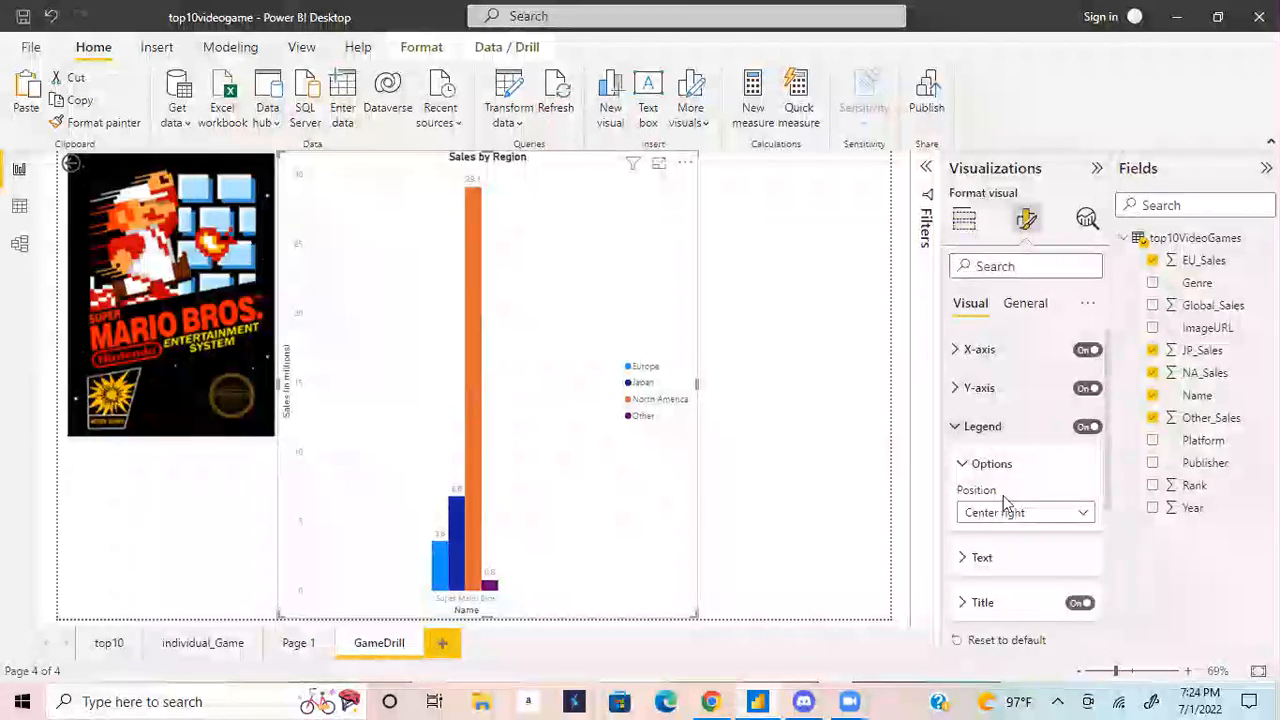
pyautogui.click(1068, 514)
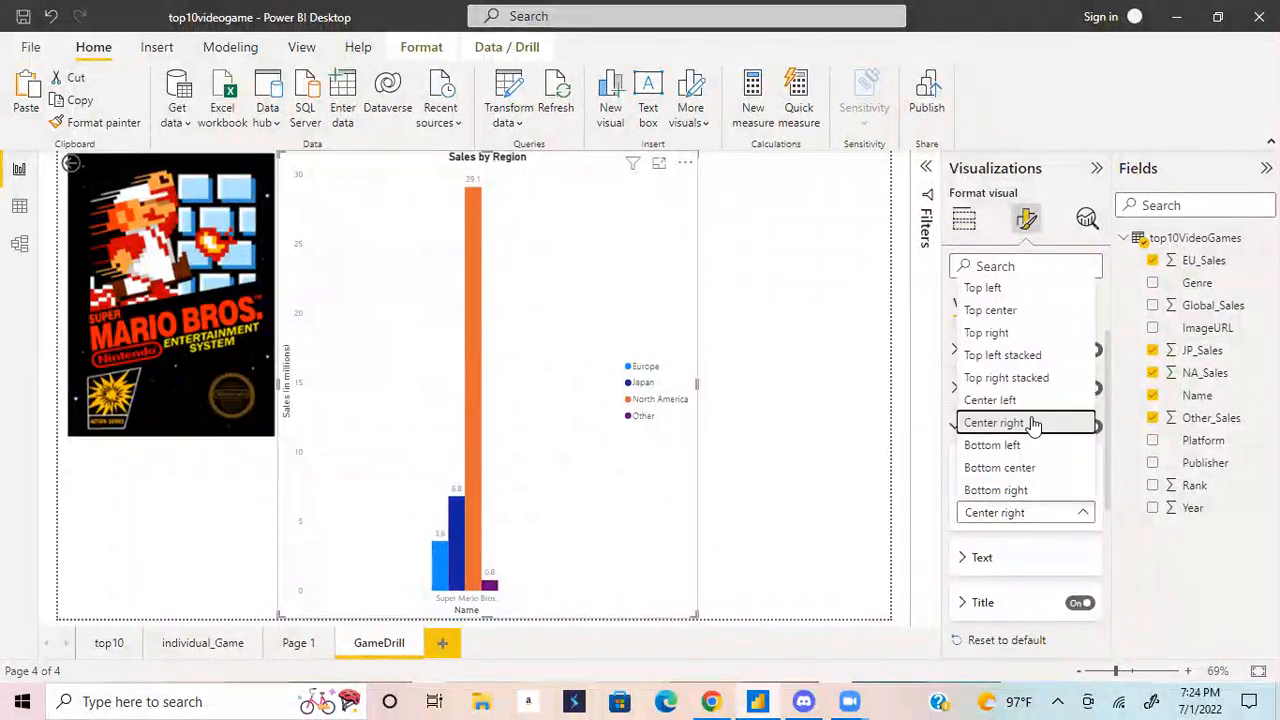
pyautogui.click(1025, 490)
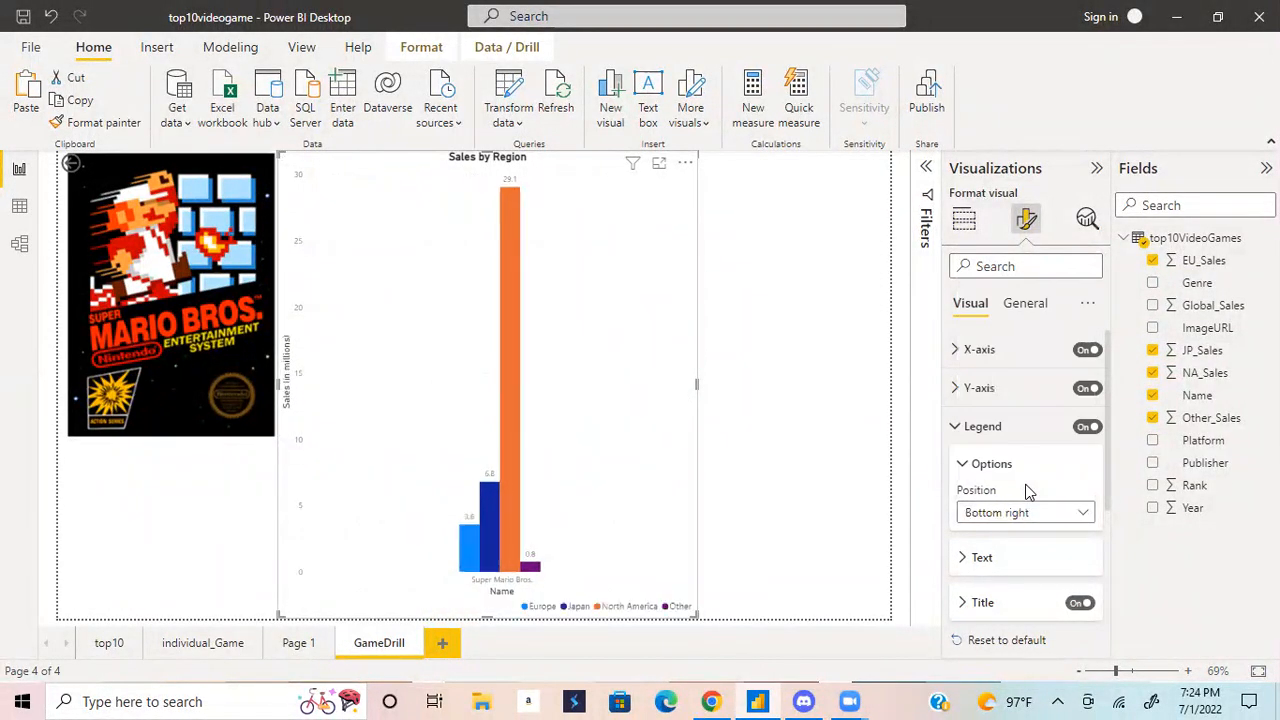
pyautogui.click(1045, 512)
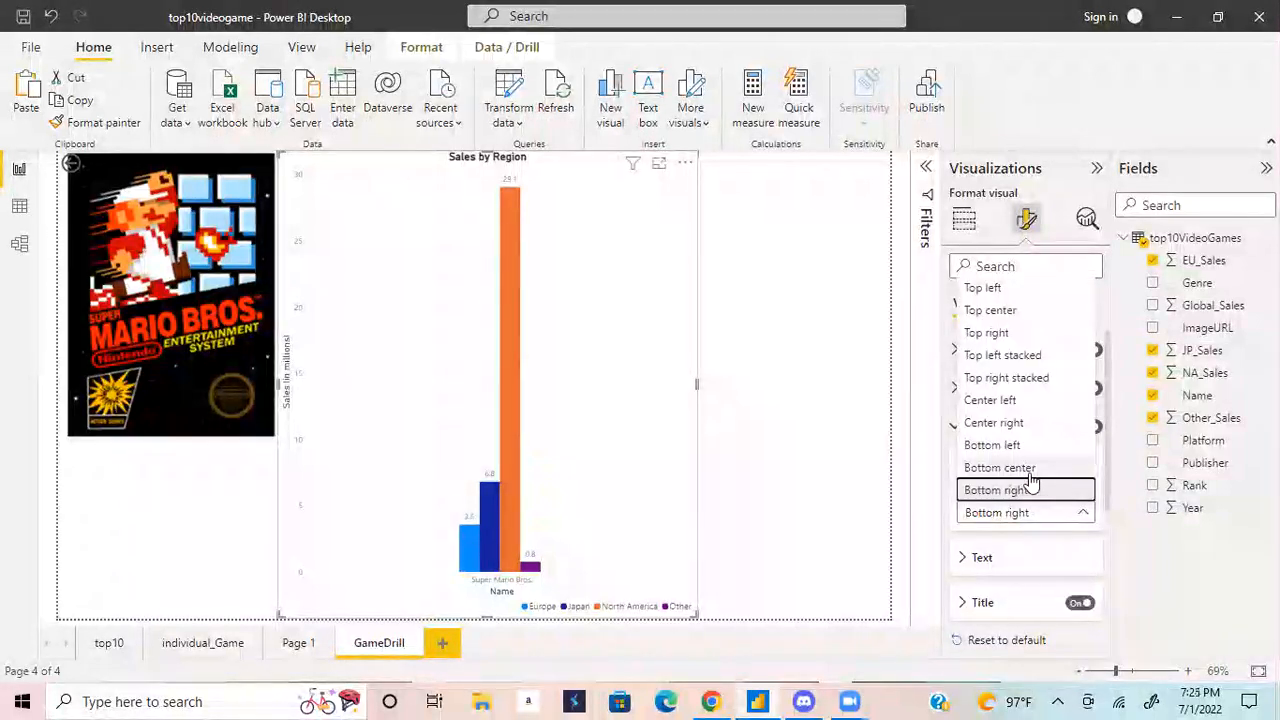
pyautogui.click(1030, 470)
pyautogui.click(1031, 512)
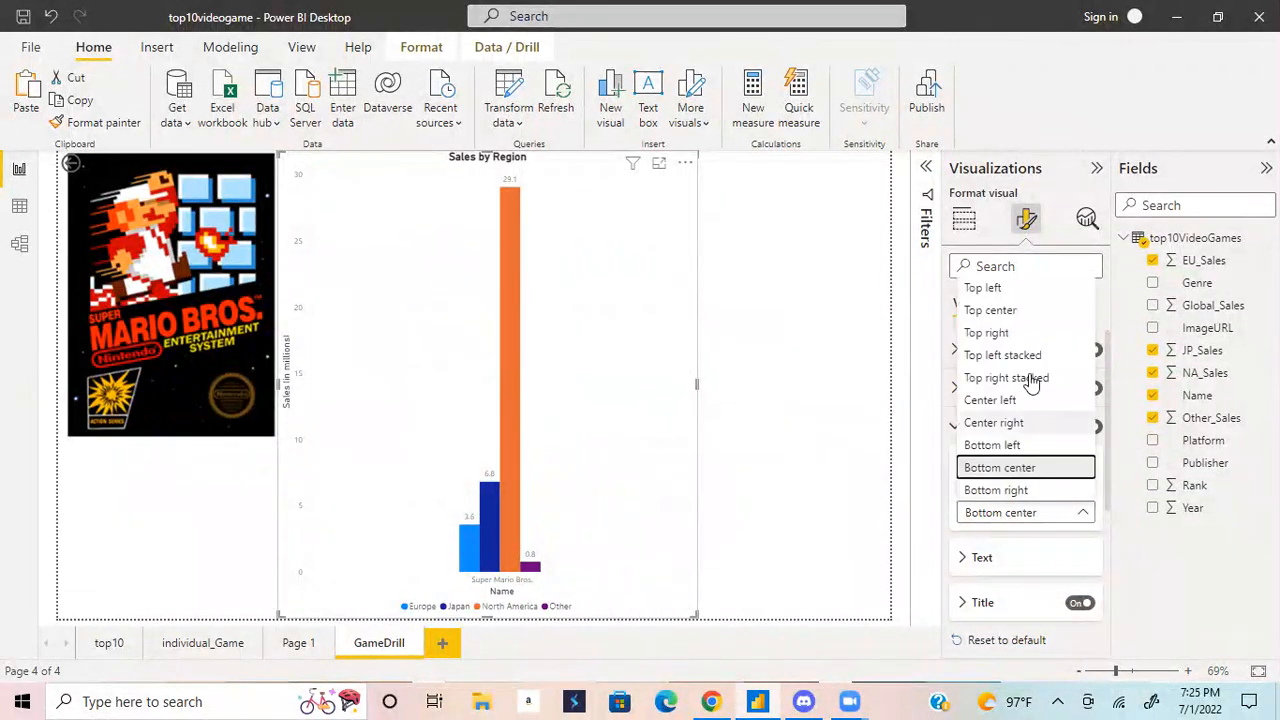
pyautogui.click(1012, 313)
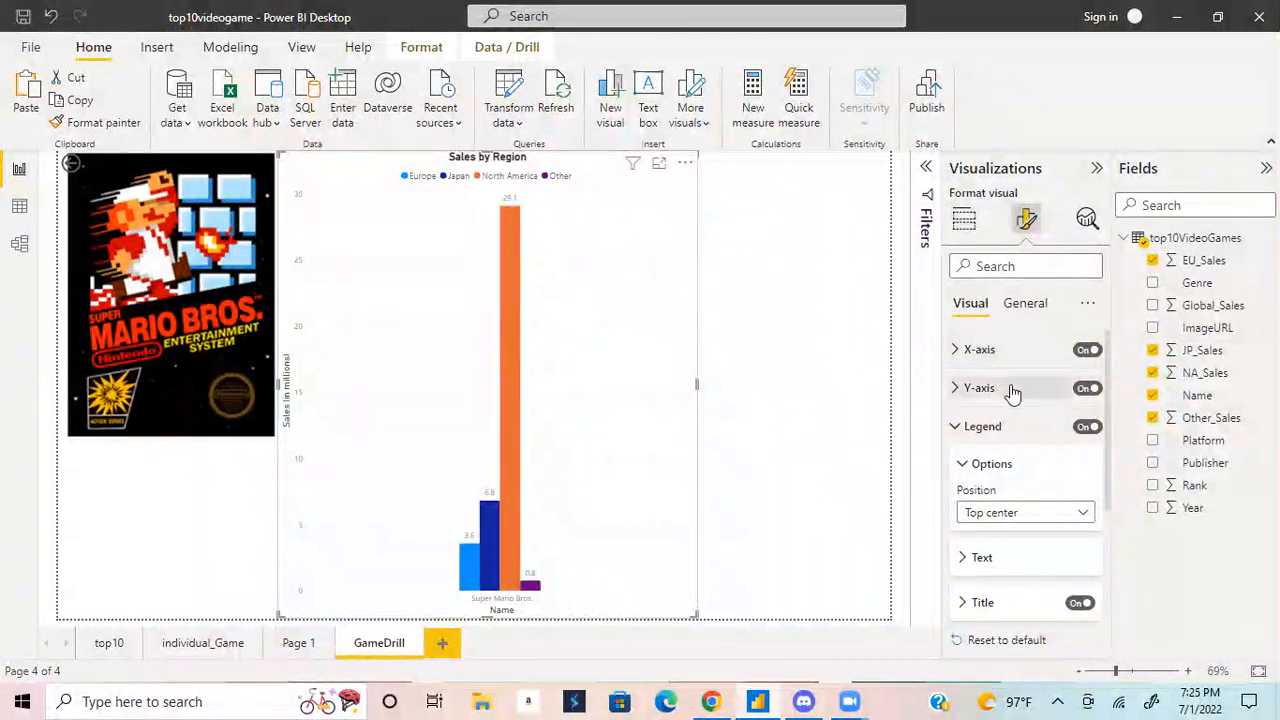
pyautogui.click(987, 467)
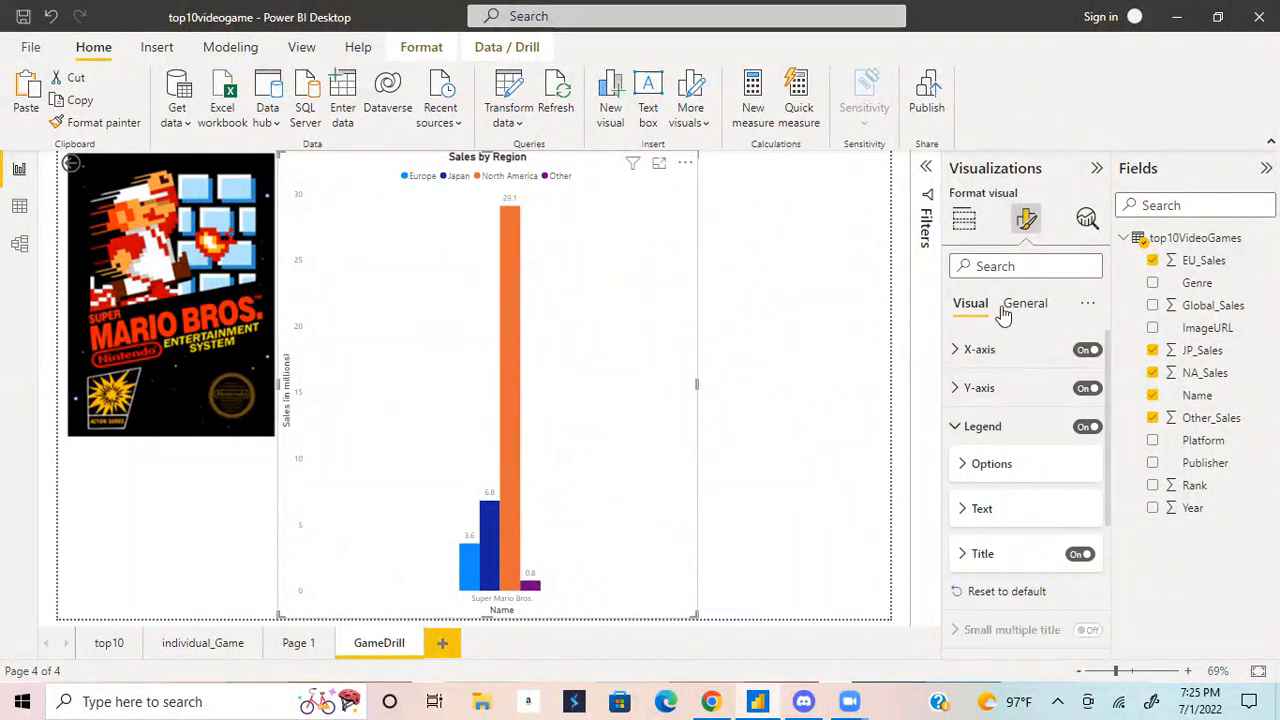
pyautogui.click(1040, 298)
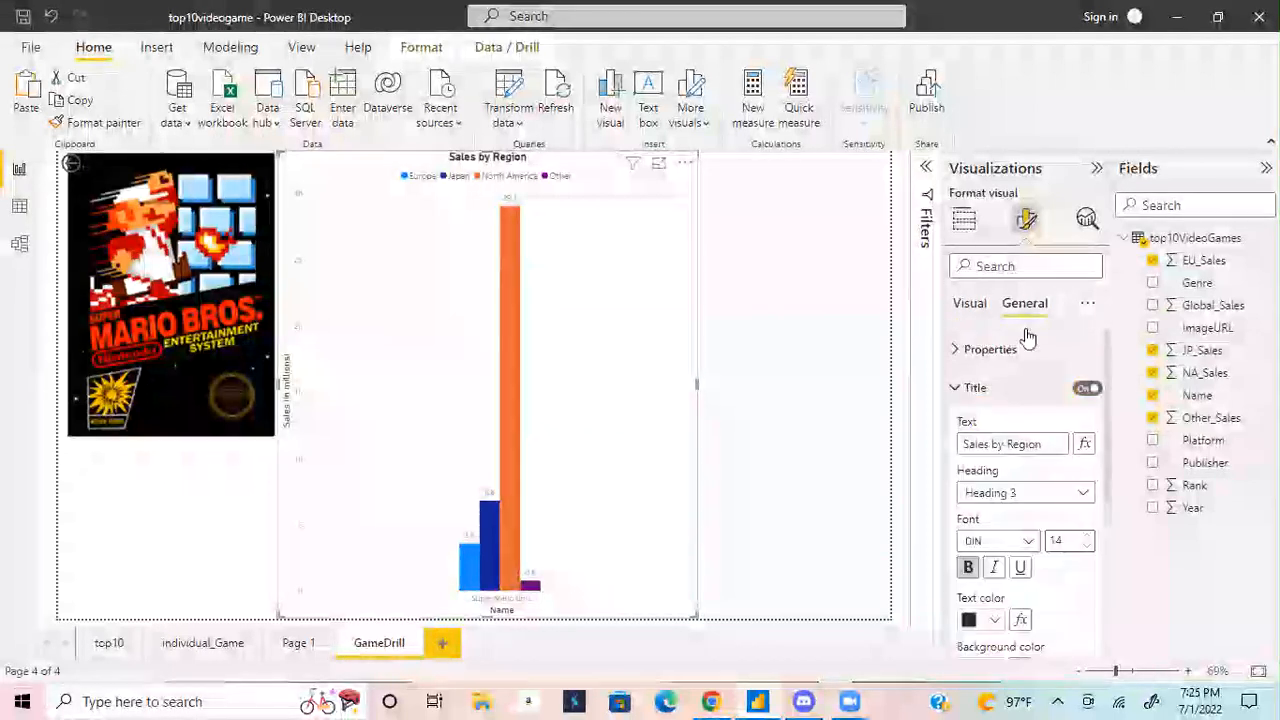
pyautogui.click(978, 395)
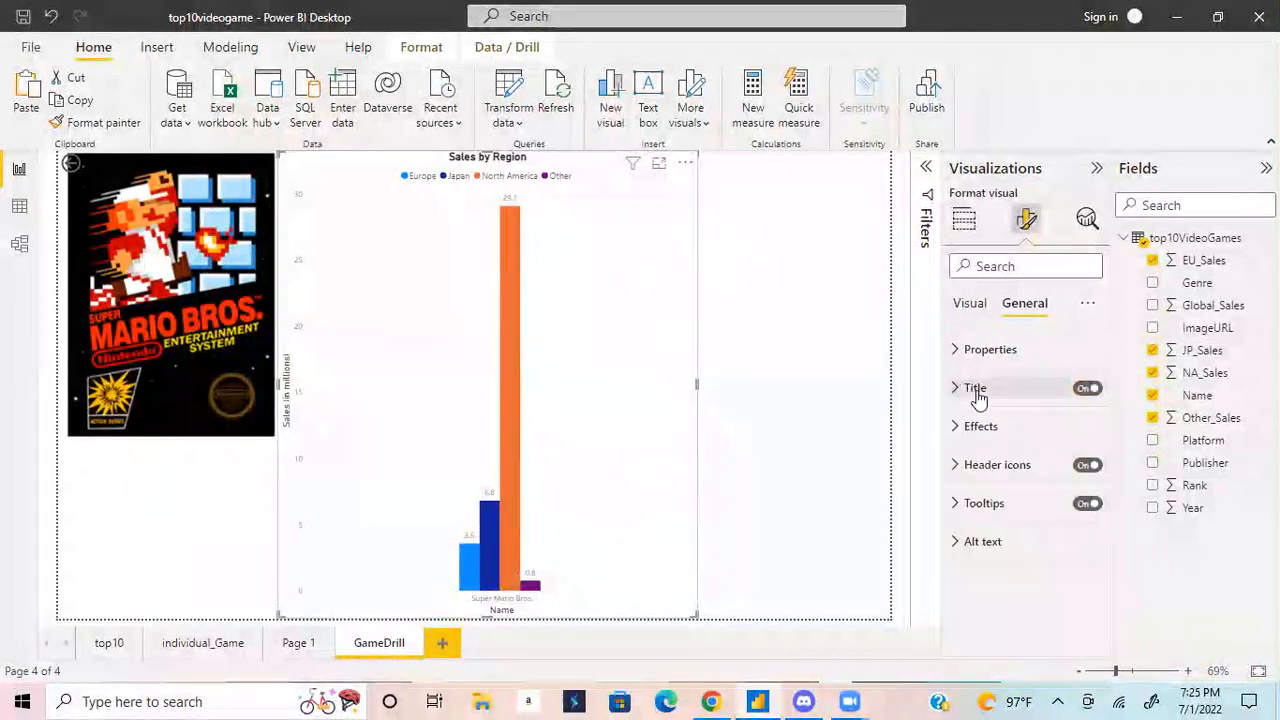
pyautogui.click(966, 221)
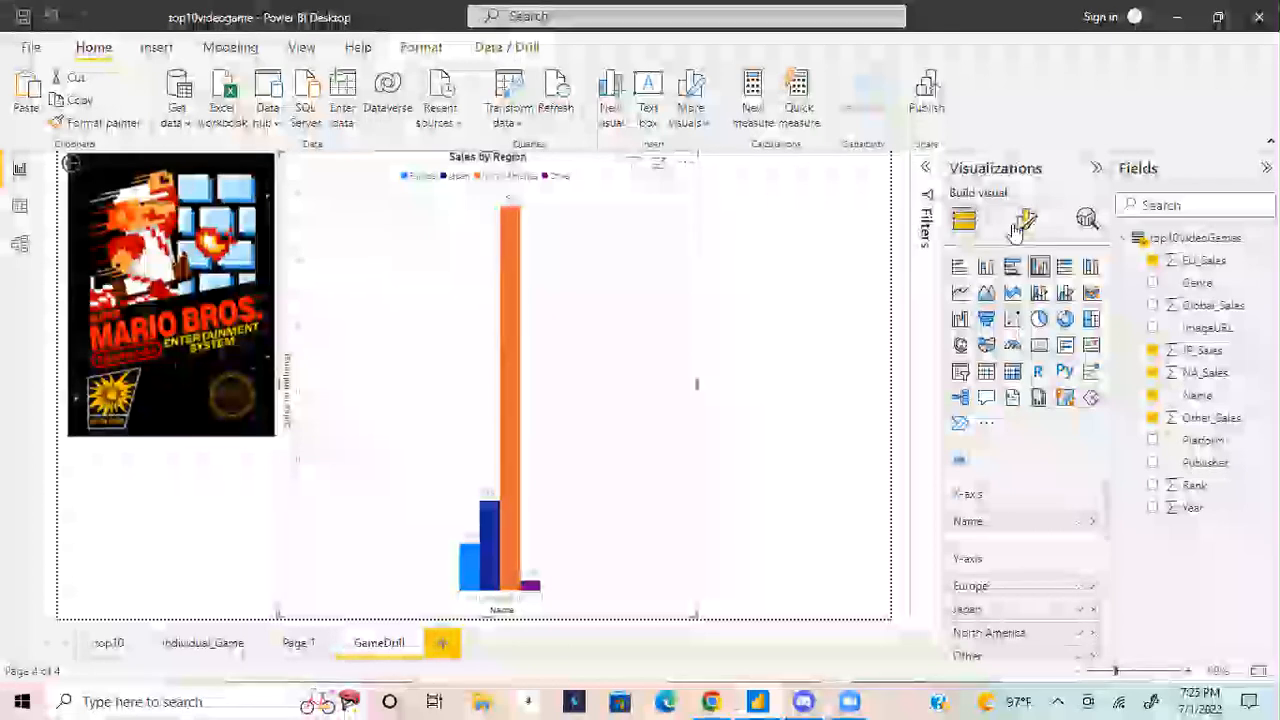
pyautogui.click(1026, 220)
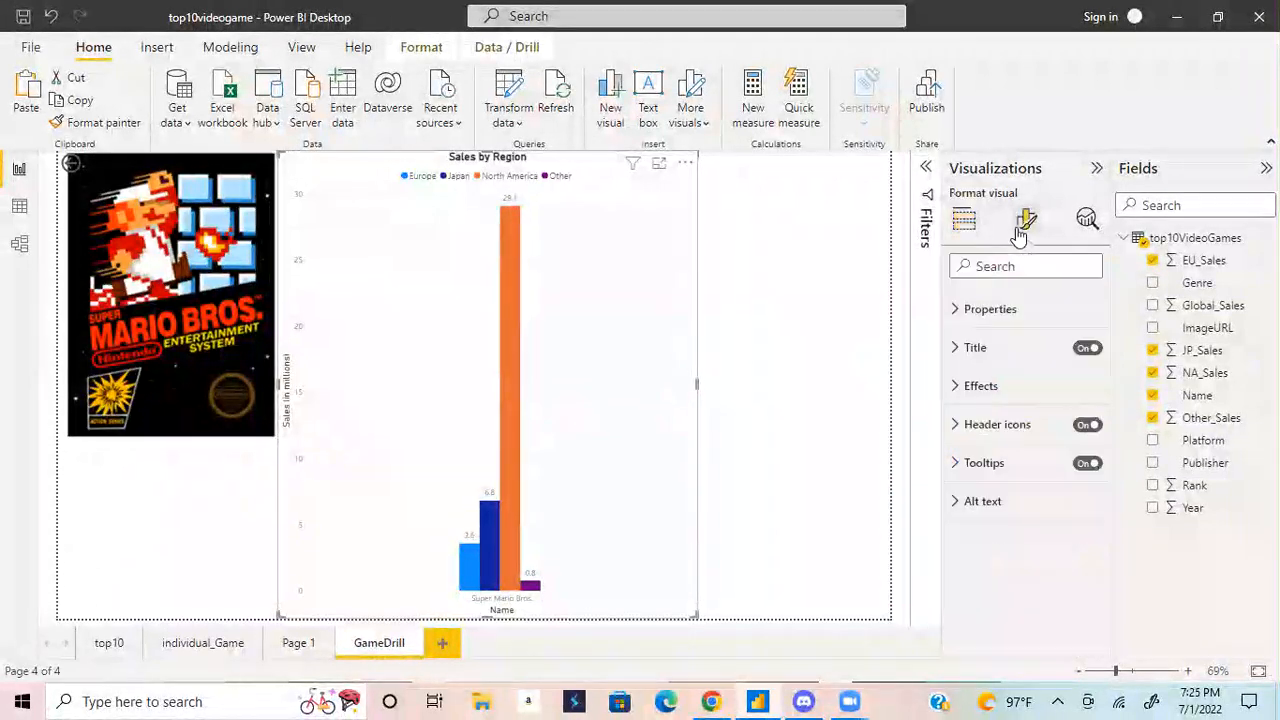
pyautogui.click(986, 425)
pyautogui.click(986, 425)
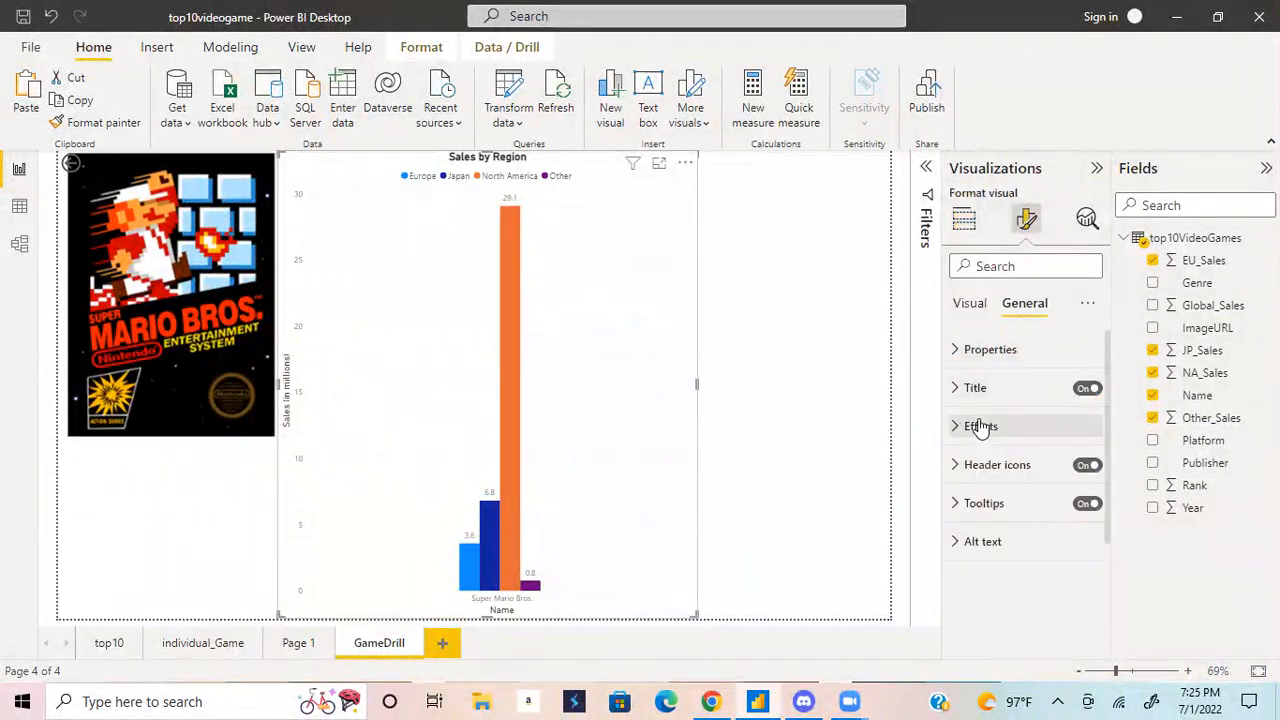
# - Open the chart's column color settings showing Europe, Japan, North America and Other
pyautogui.click(970, 303)
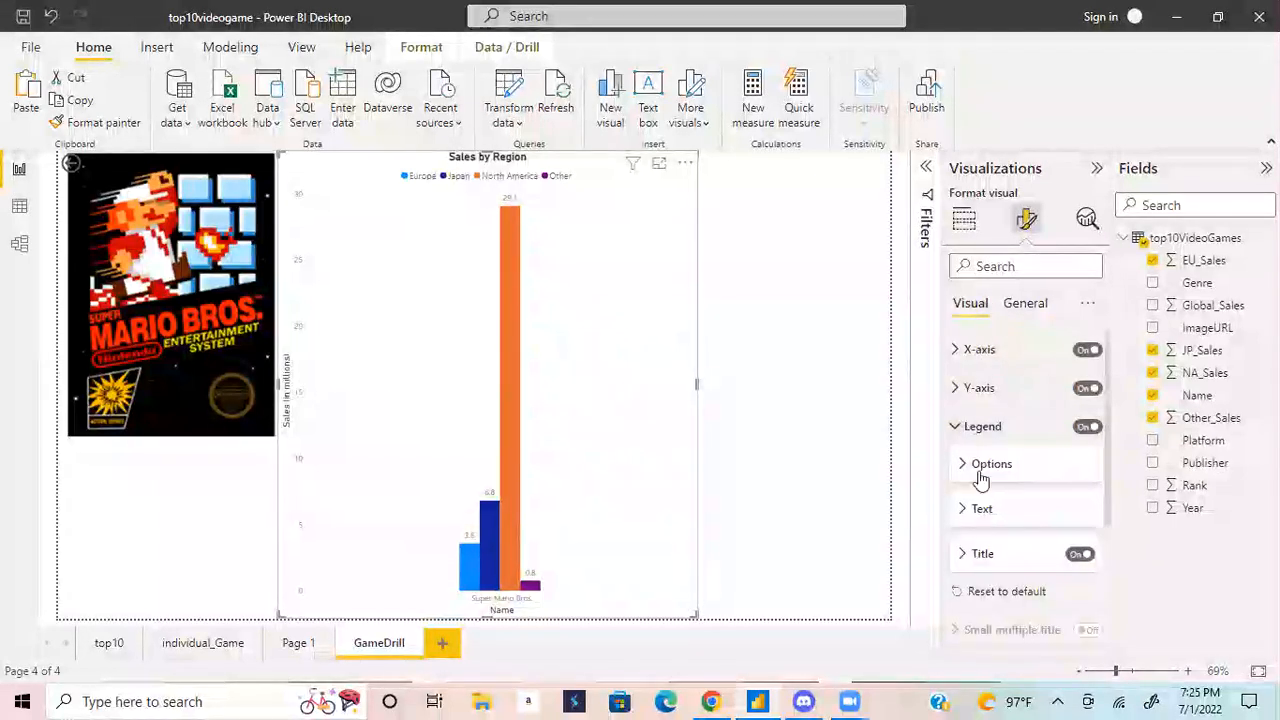
pyautogui.click(981, 427)
pyautogui.scroll(-1, 989, 470)
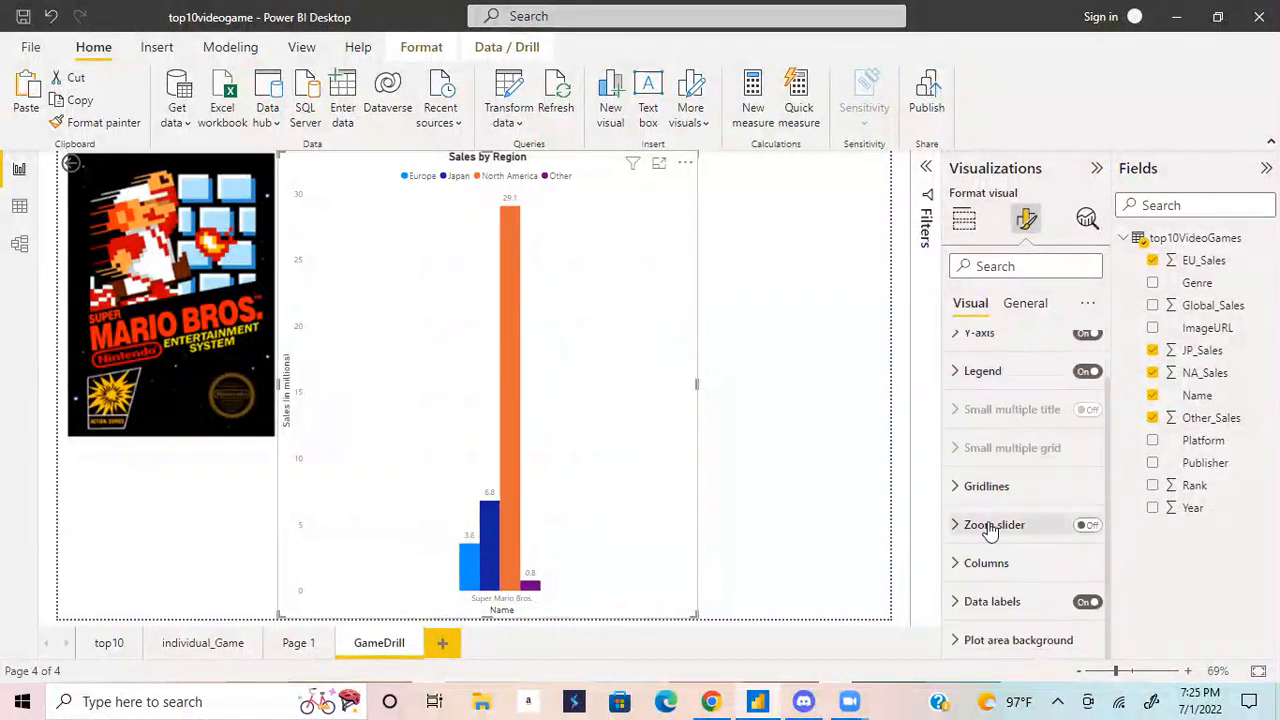
pyautogui.click(993, 563)
pyautogui.scroll(-5, 1020, 455)
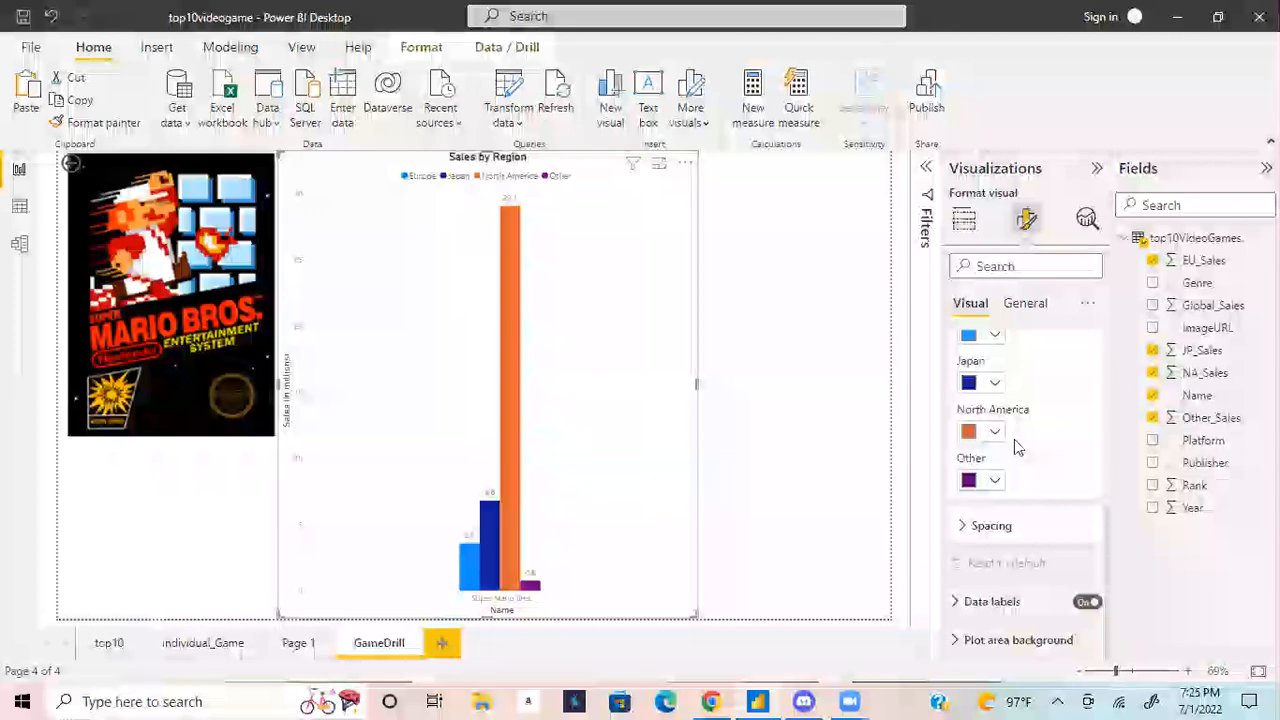
pyautogui.scroll(4, 1030, 463)
pyautogui.scroll(-2, 1040, 423)
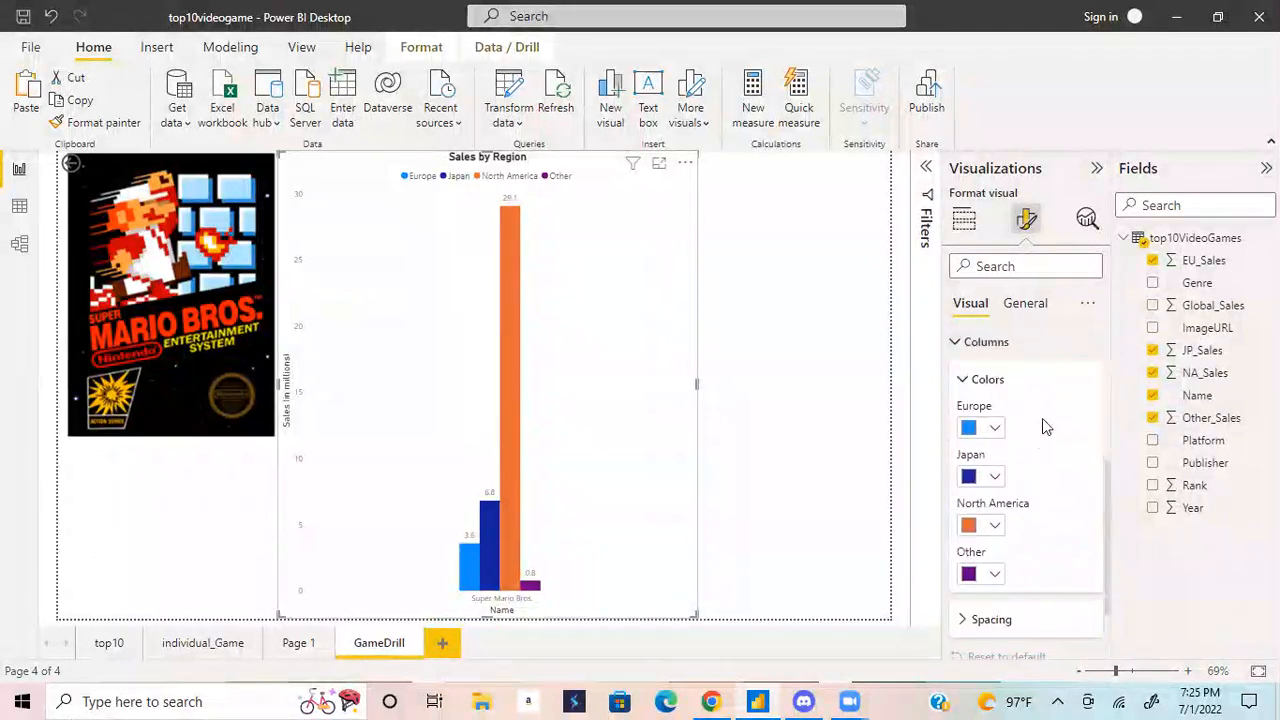
# - Copy the gray swatch from the blue-and-gray Coolors palette in Chrome and apply #8B8C89 to the Europe column in Power BI
pyautogui.click(722, 700)
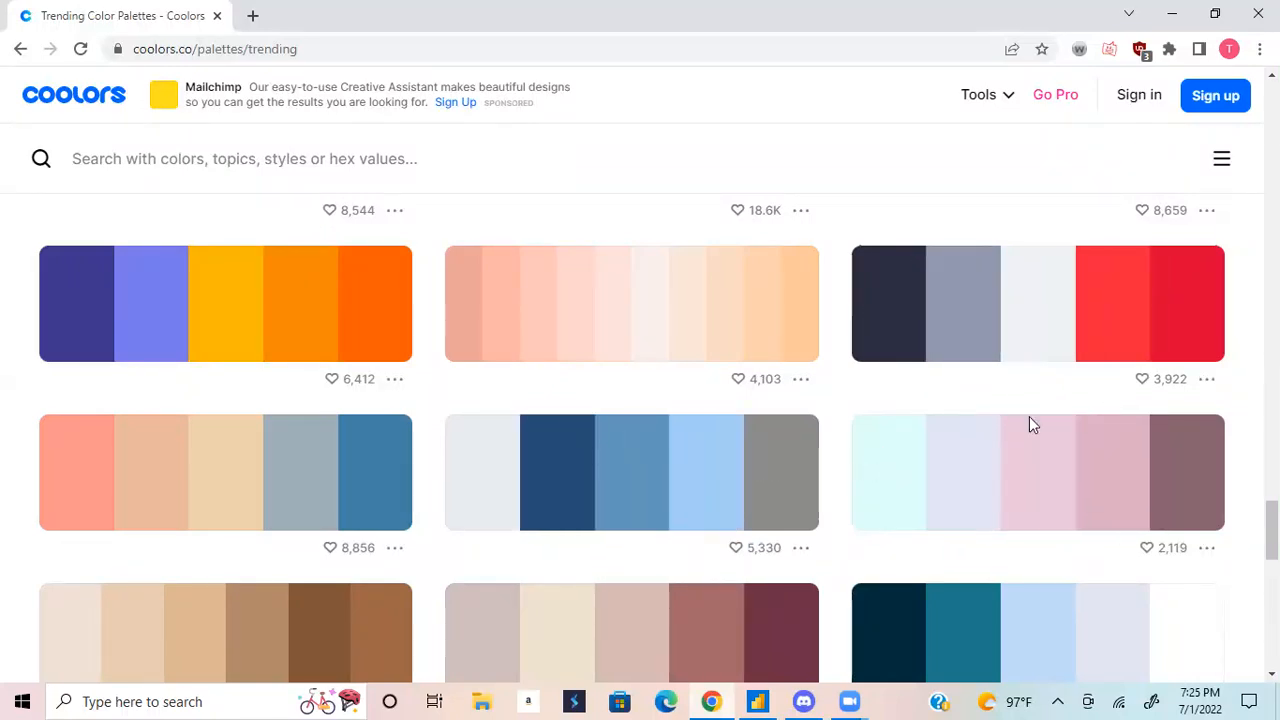
pyautogui.click(763, 481)
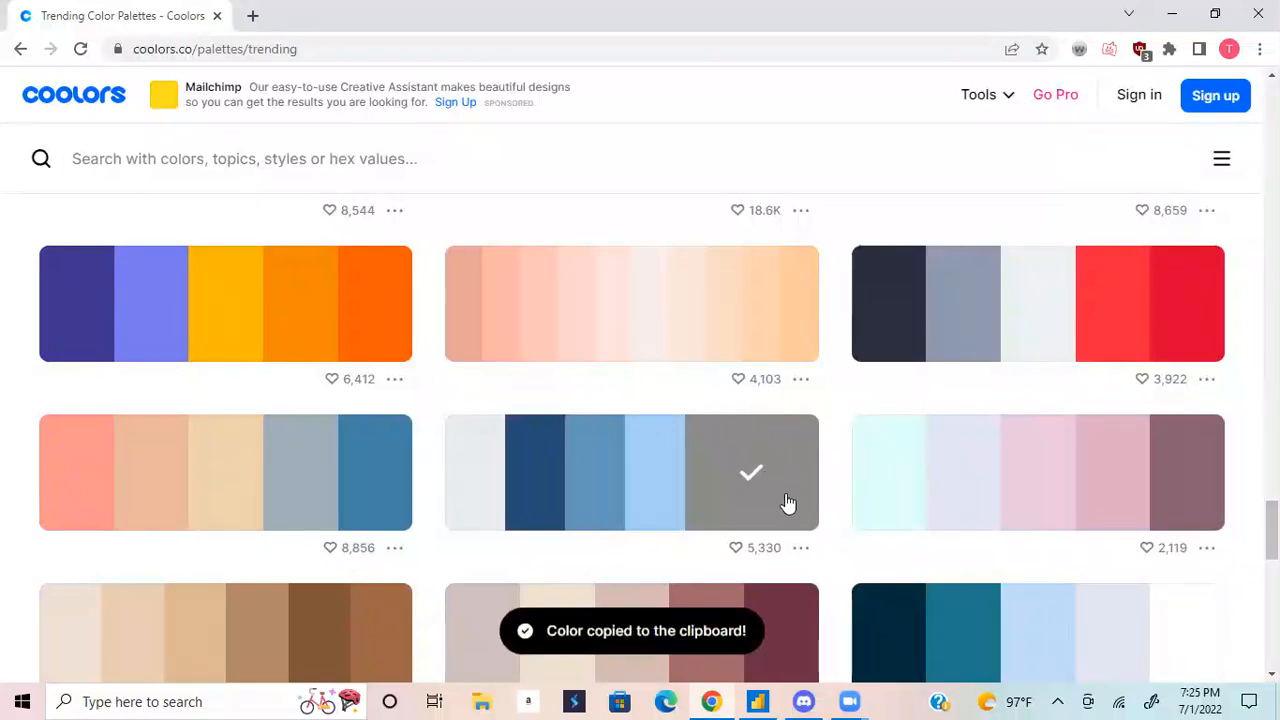
pyautogui.click(757, 701)
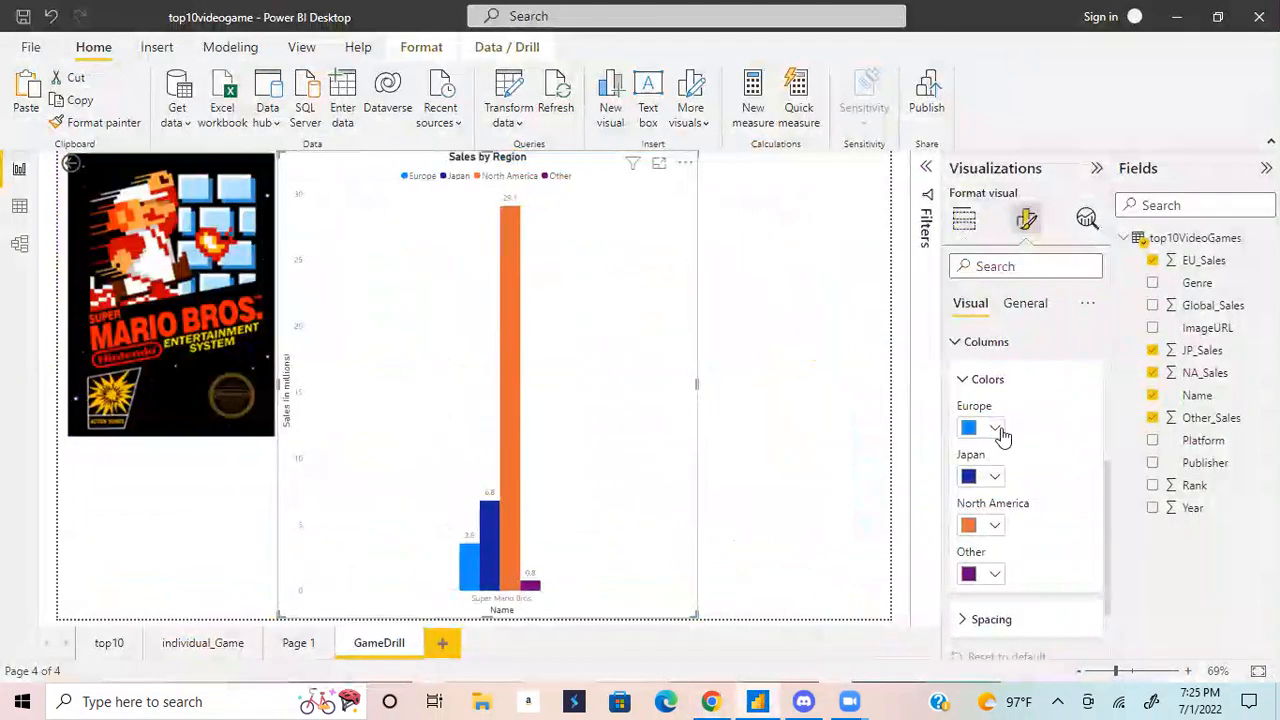
pyautogui.click(995, 428)
pyautogui.click(1034, 393)
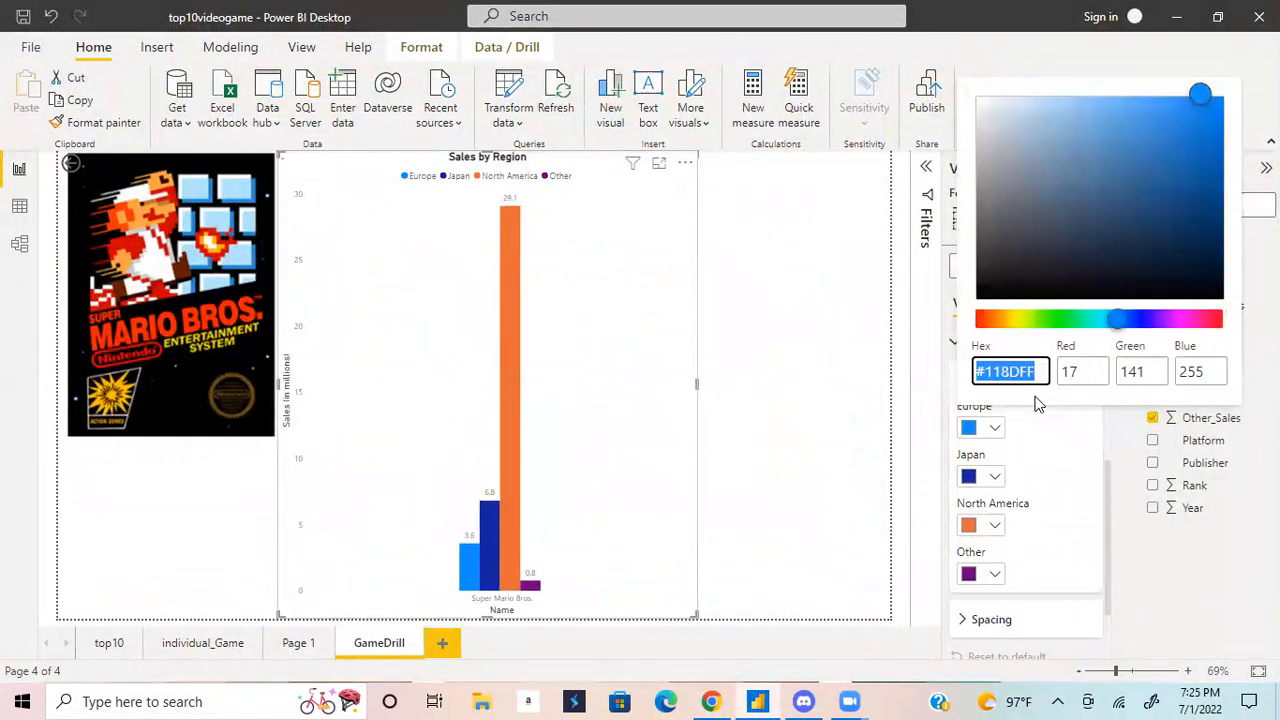
pyautogui.hotkey('ctrl', 'v')
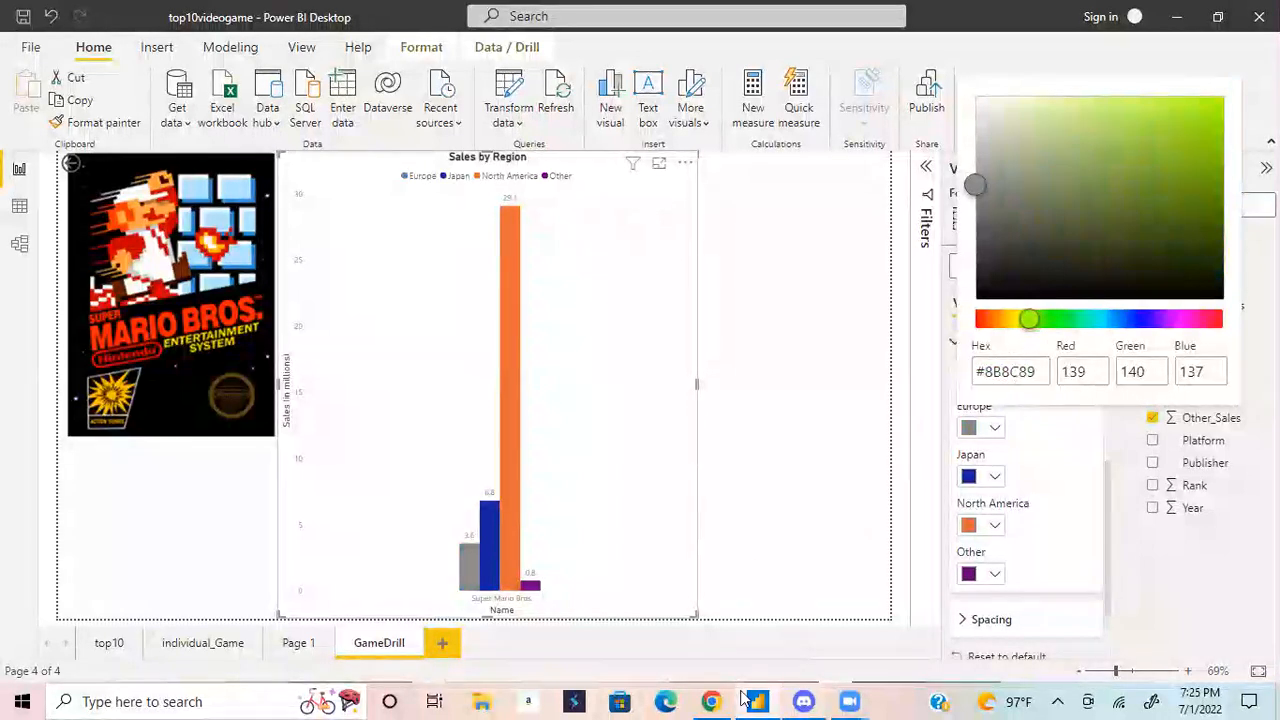
# - Copy the light blue swatch from the same Coolors palette and apply #A3CEF1 to the Japan column in Power BI
pyautogui.click(711, 701)
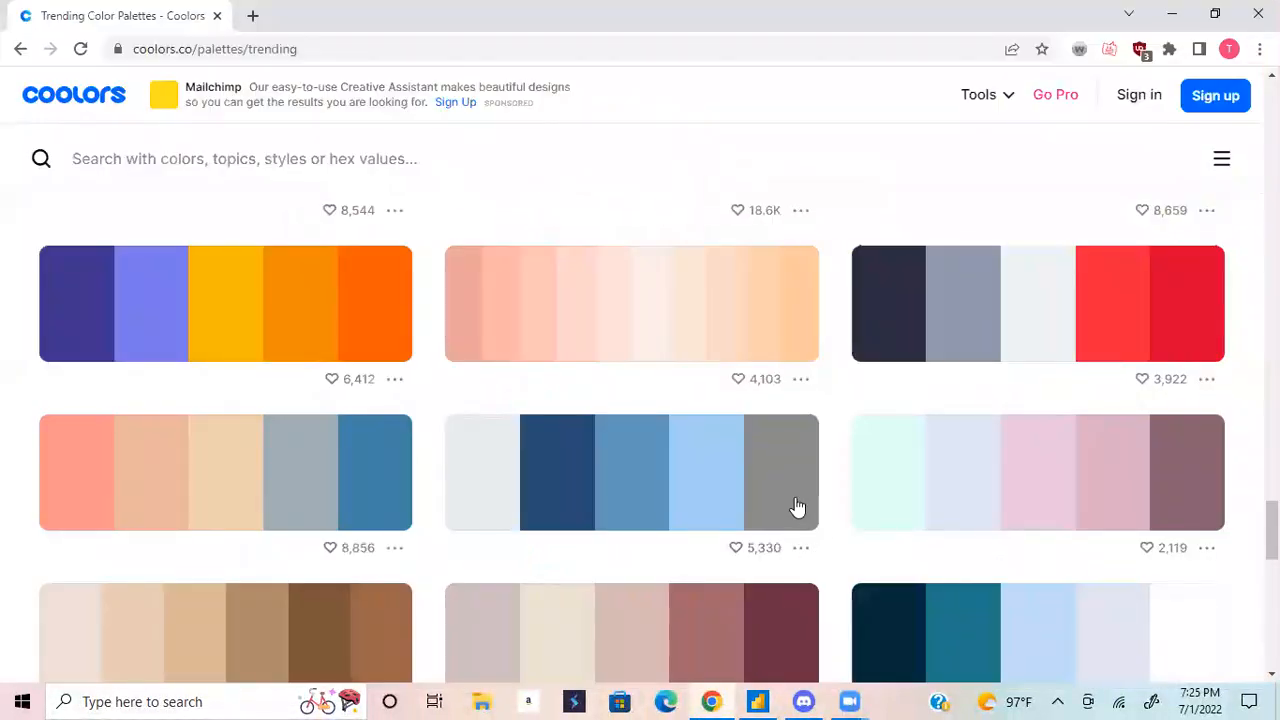
pyautogui.click(684, 477)
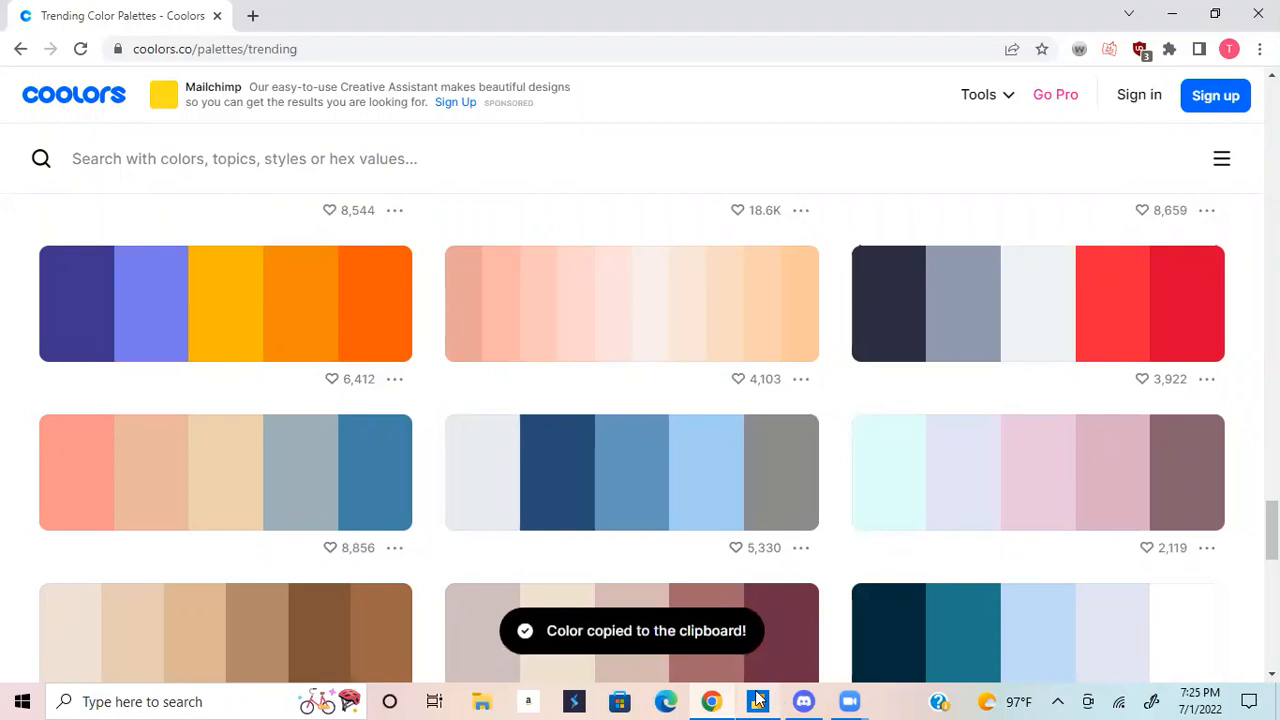
pyautogui.click(758, 701)
pyautogui.click(994, 474)
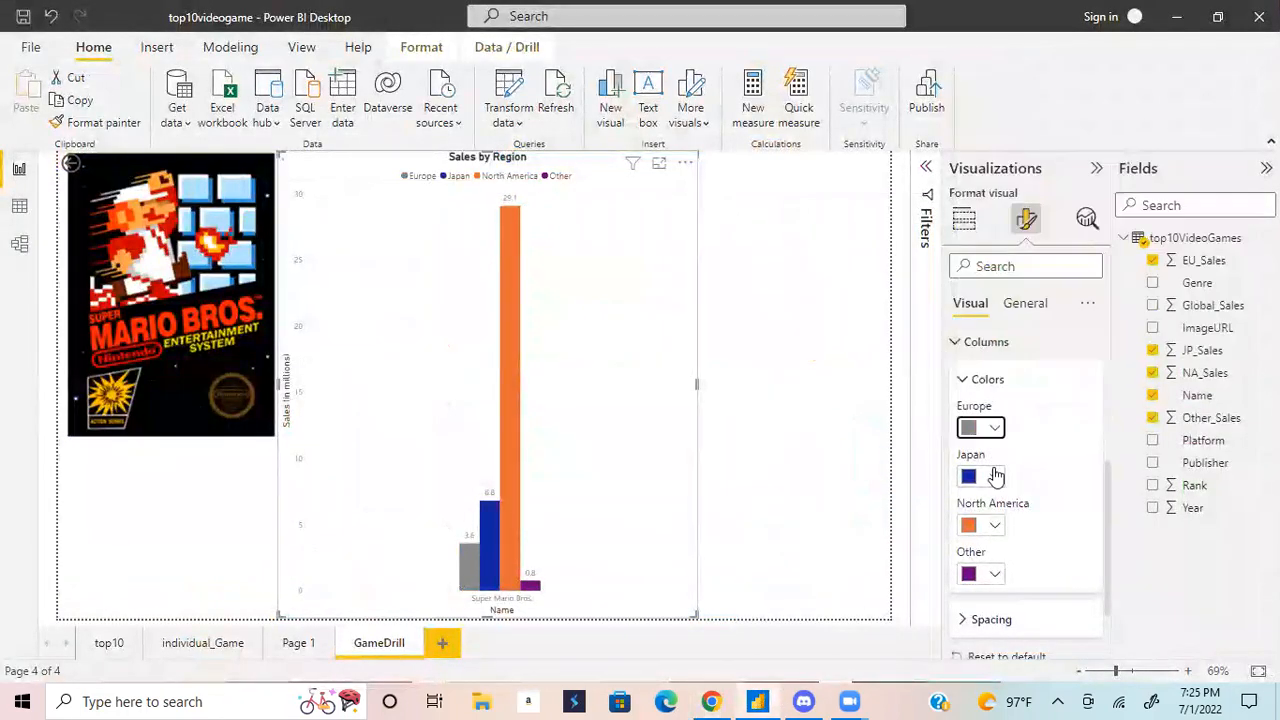
pyautogui.click(996, 476)
pyautogui.click(1034, 437)
pyautogui.hotkey('ctrl', 'v')
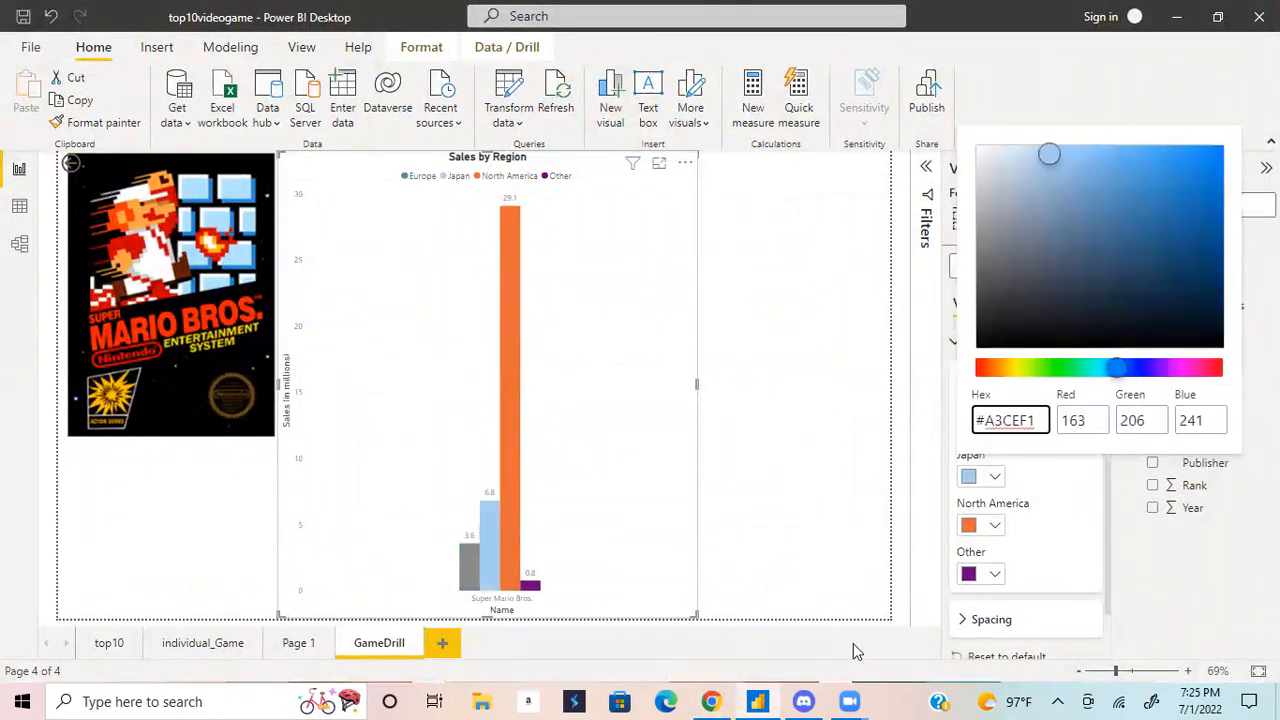
# - Copy the dark blue swatch from the same Coolors palette and apply #274C77 to the North America column in Power BI
pyautogui.click(711, 701)
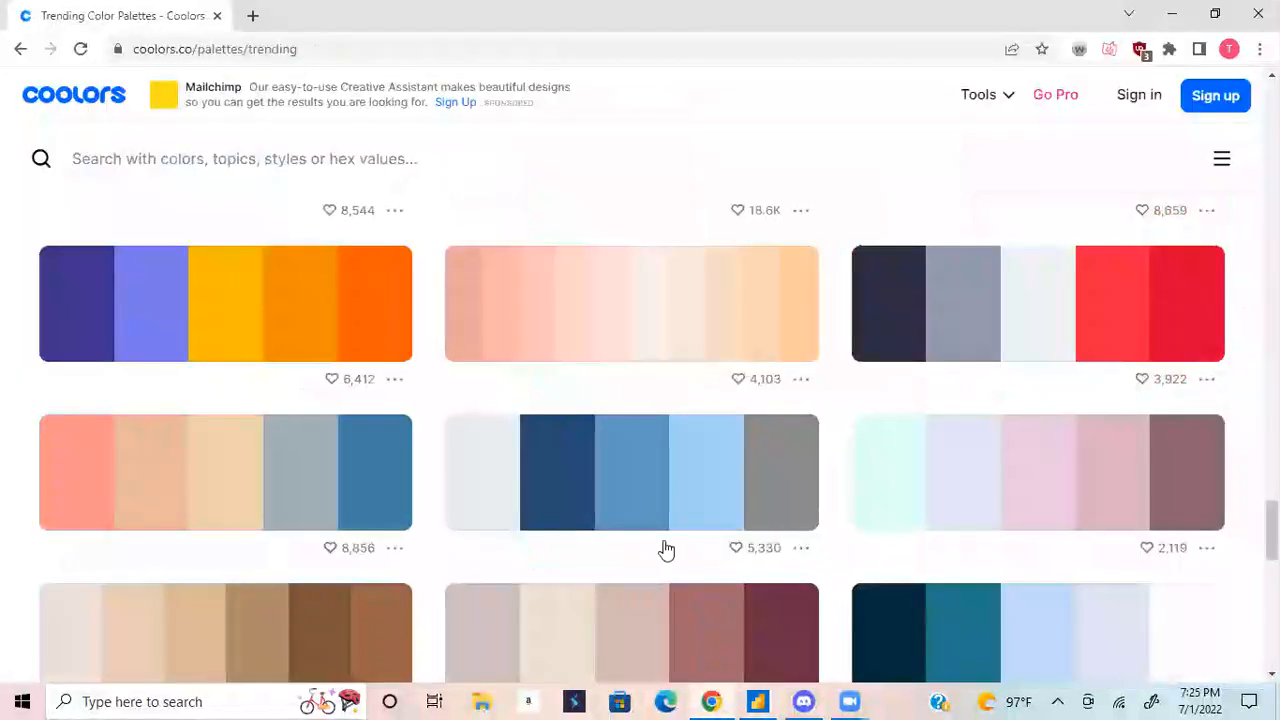
pyautogui.click(548, 487)
pyautogui.hotkey('alt', 'Tab')
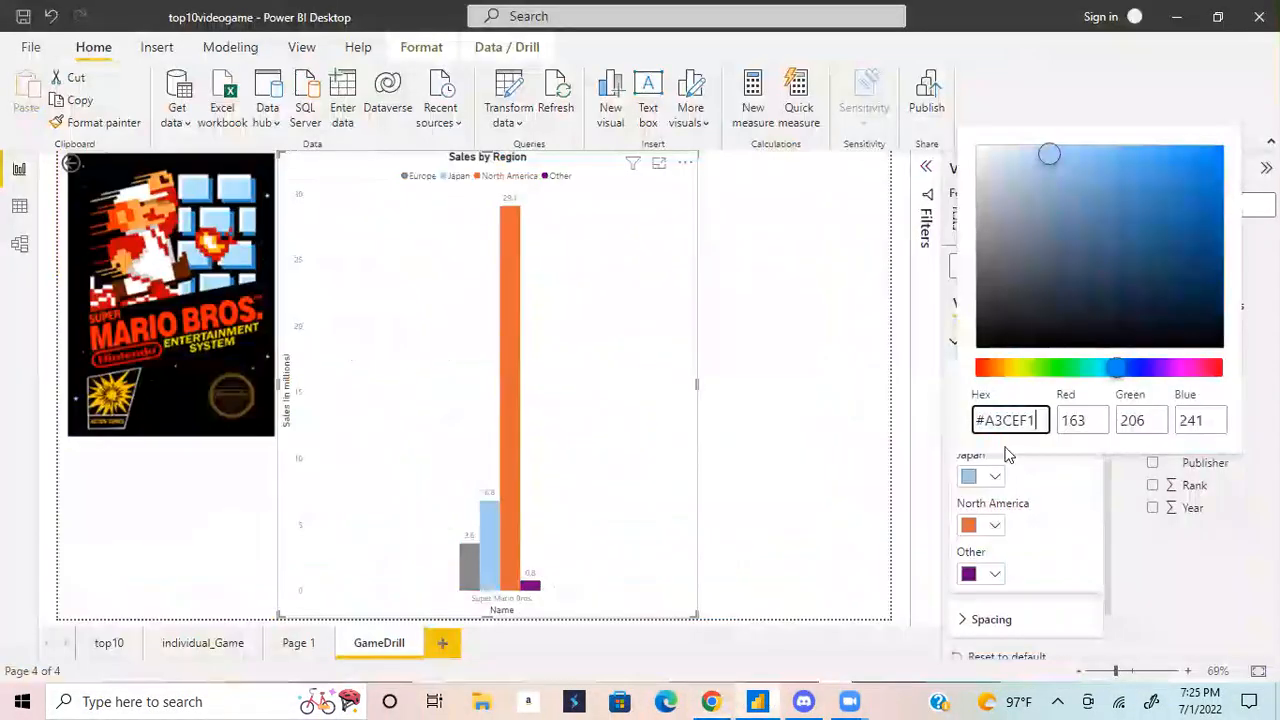
pyautogui.click(980, 535)
pyautogui.click(994, 525)
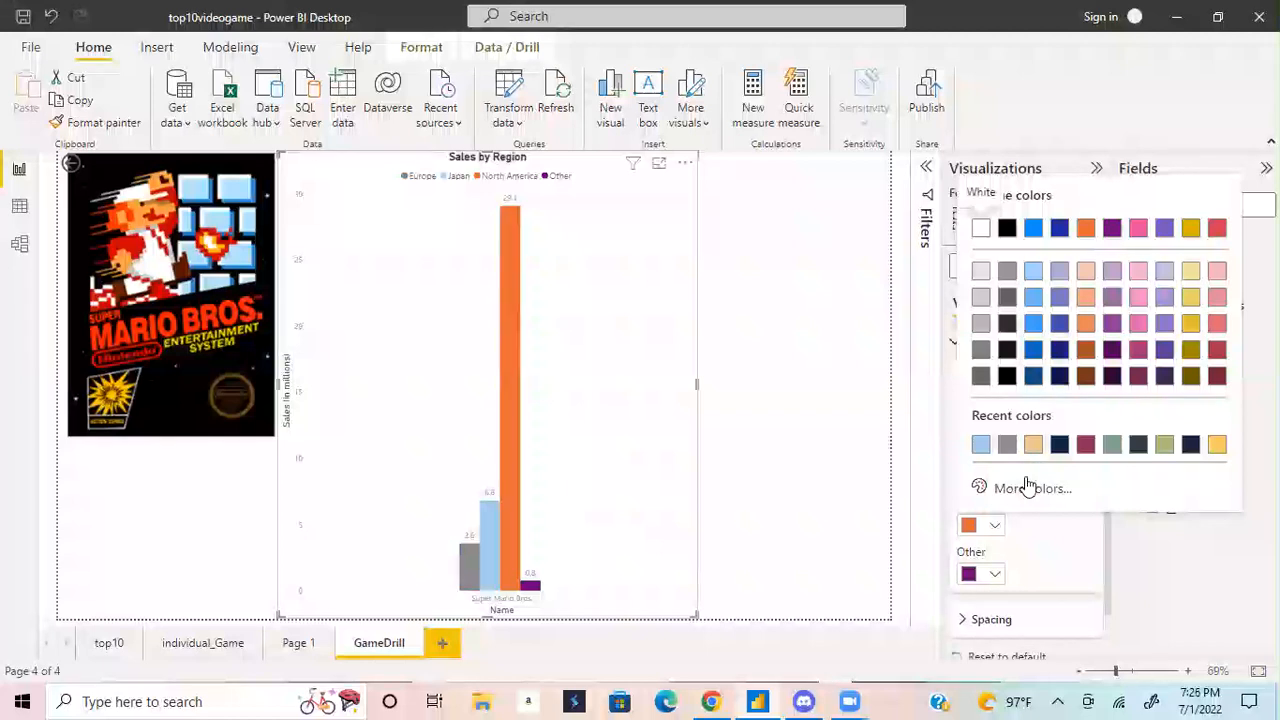
pyautogui.click(1030, 488)
pyautogui.hotkey('ctrl', 'v')
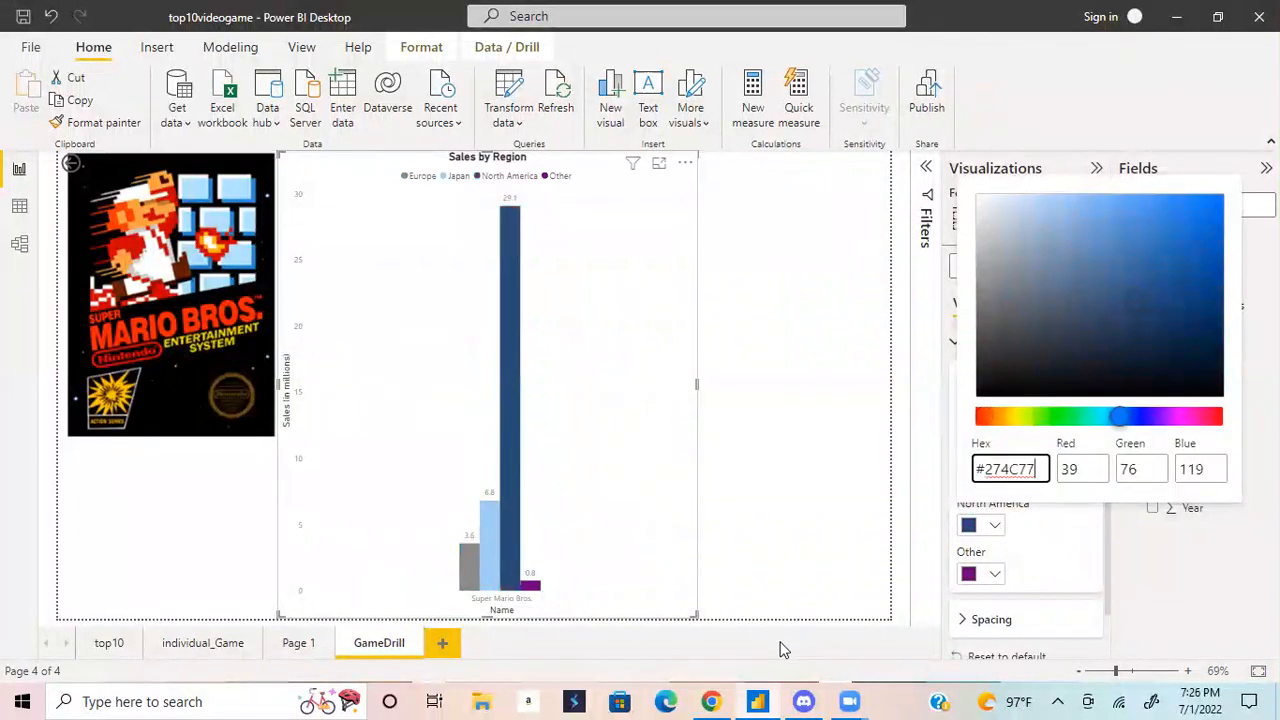
# - Copy the dusty pink swatch from the pastel Coolors palette in Chrome and apply #DBAFC1 to the Other column in Power BI
pyautogui.click(722, 695)
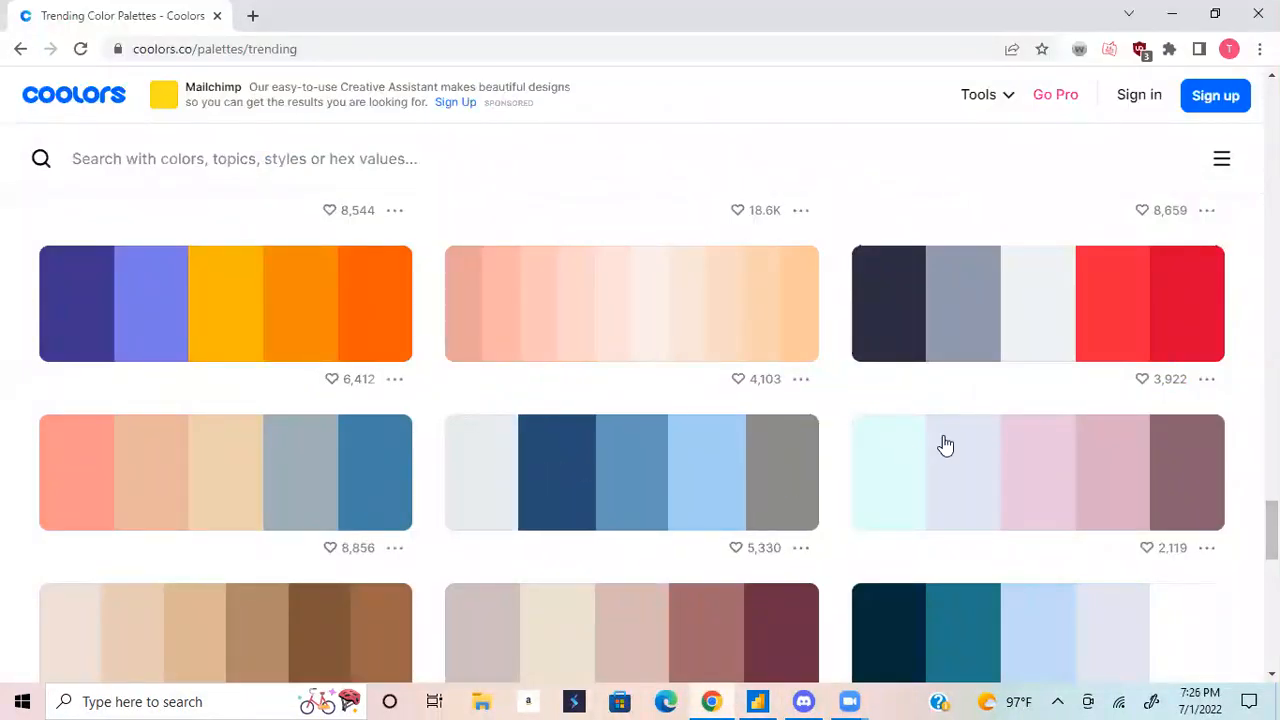
pyautogui.click(1130, 473)
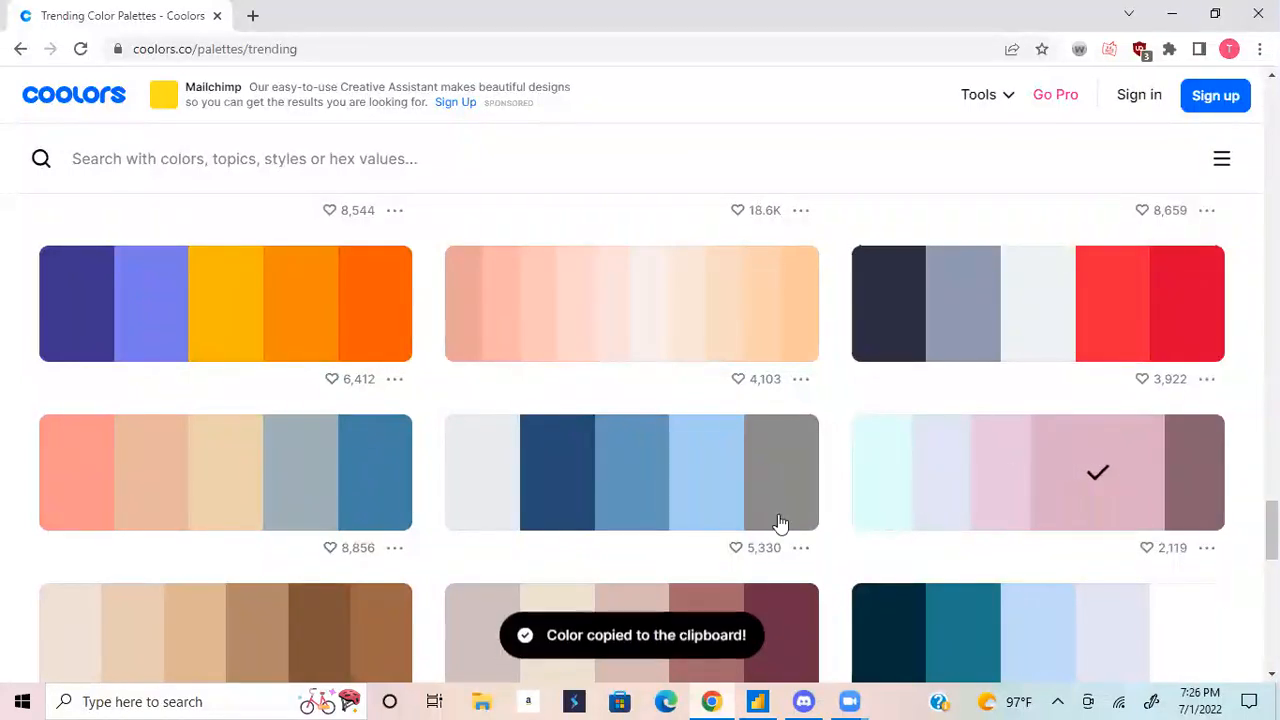
pyautogui.click(757, 701)
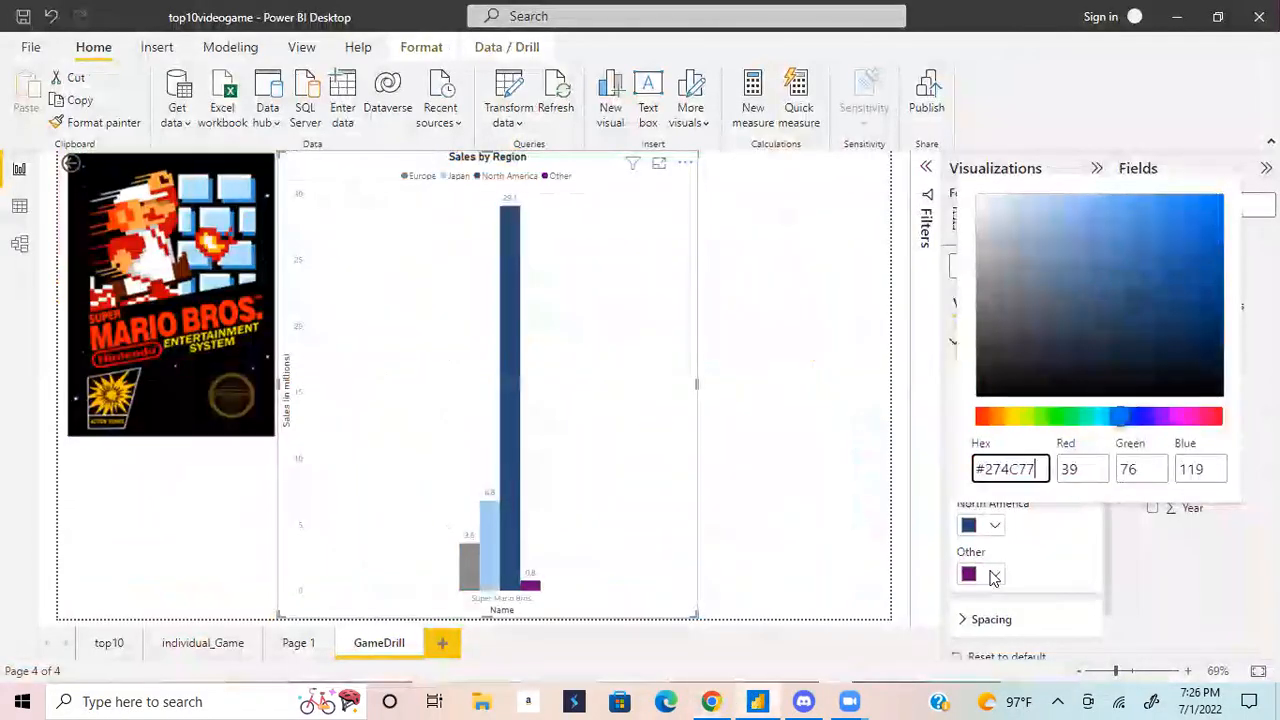
pyautogui.click(991, 578)
pyautogui.click(991, 578)
pyautogui.click(1040, 537)
pyautogui.hotkey('ctrl', 'v')
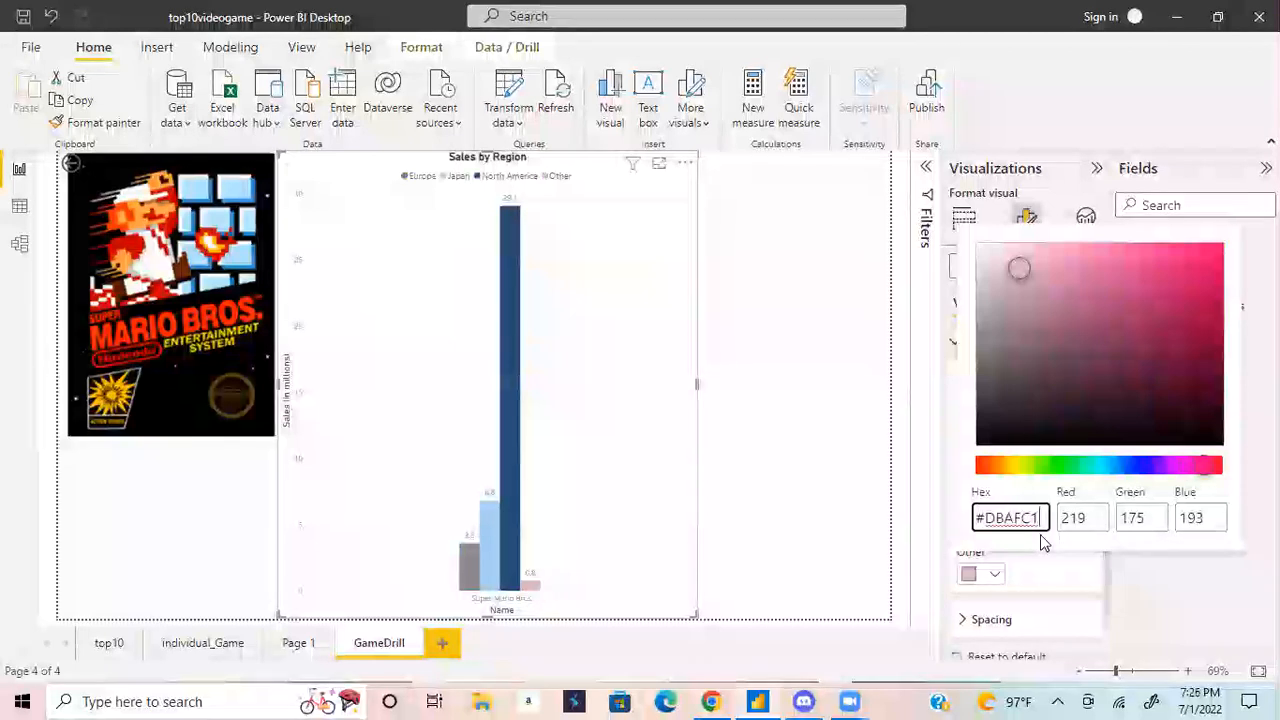
pyautogui.click(916, 536)
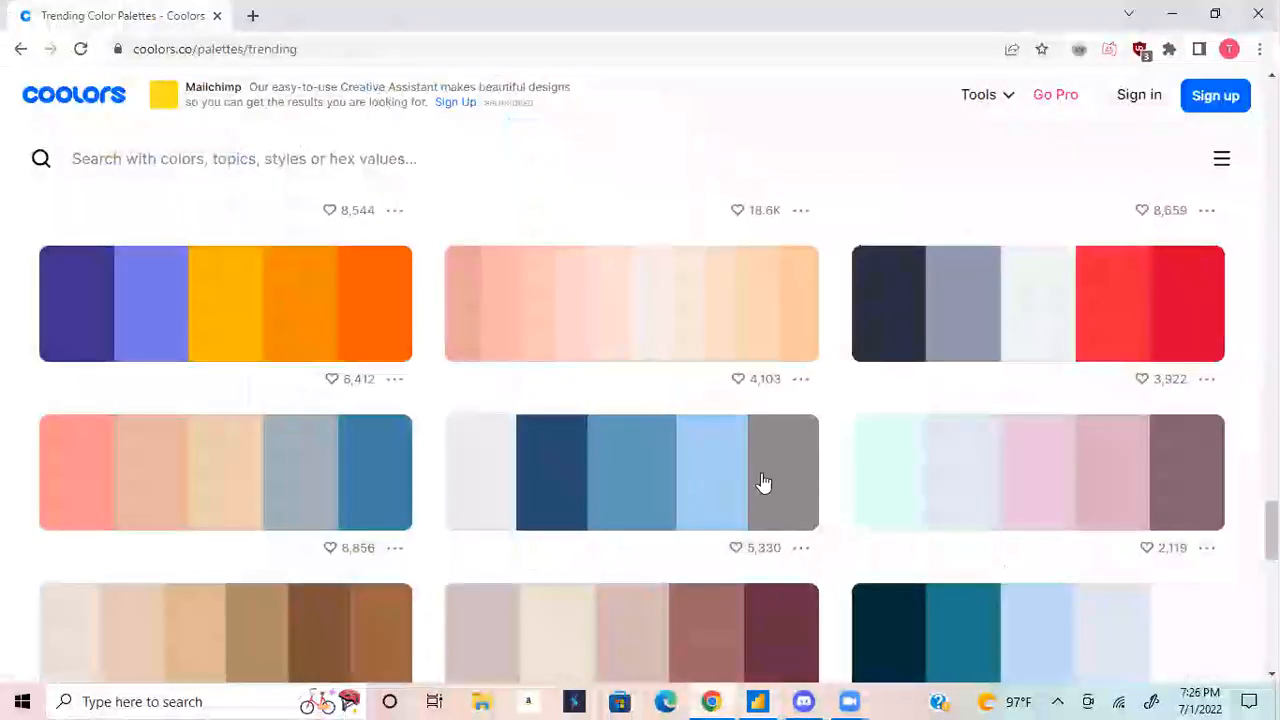
# - Copy the muted red-brown swatch from the Coolors page in Chrome and apply #A26769 to the Other column in Power BI
pyautogui.click(705, 638)
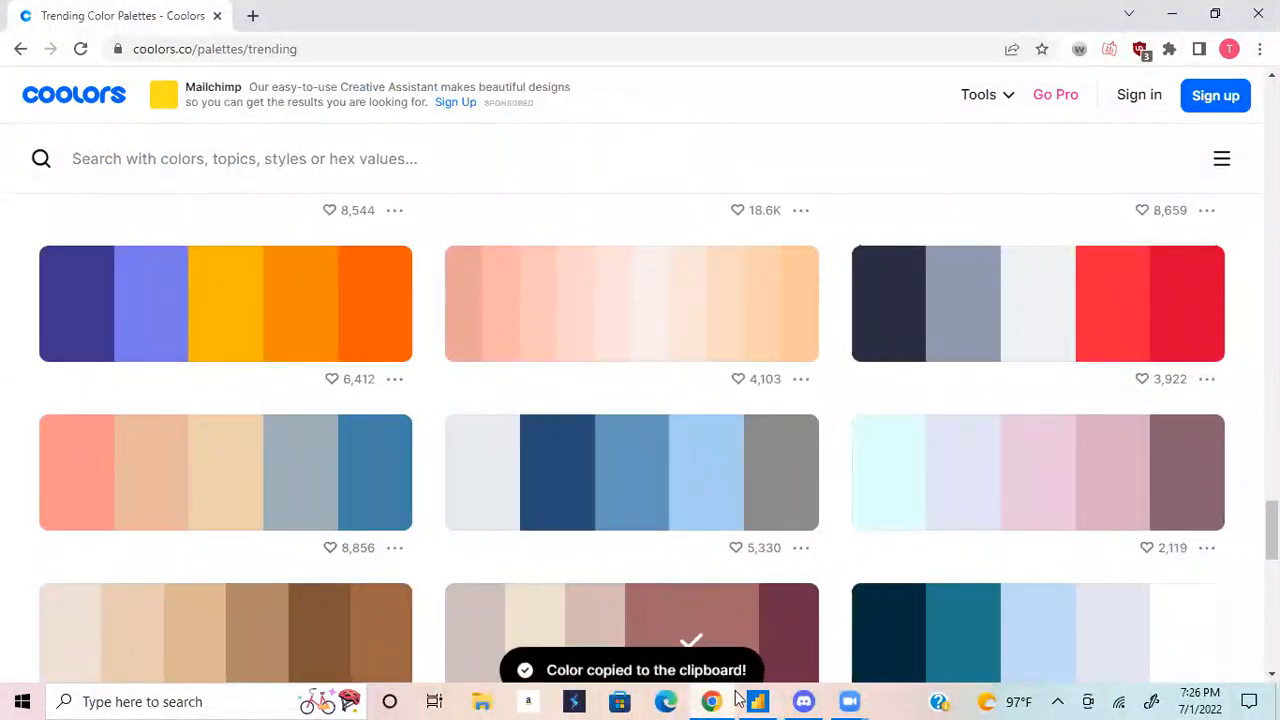
pyautogui.click(757, 701)
pyautogui.click(988, 573)
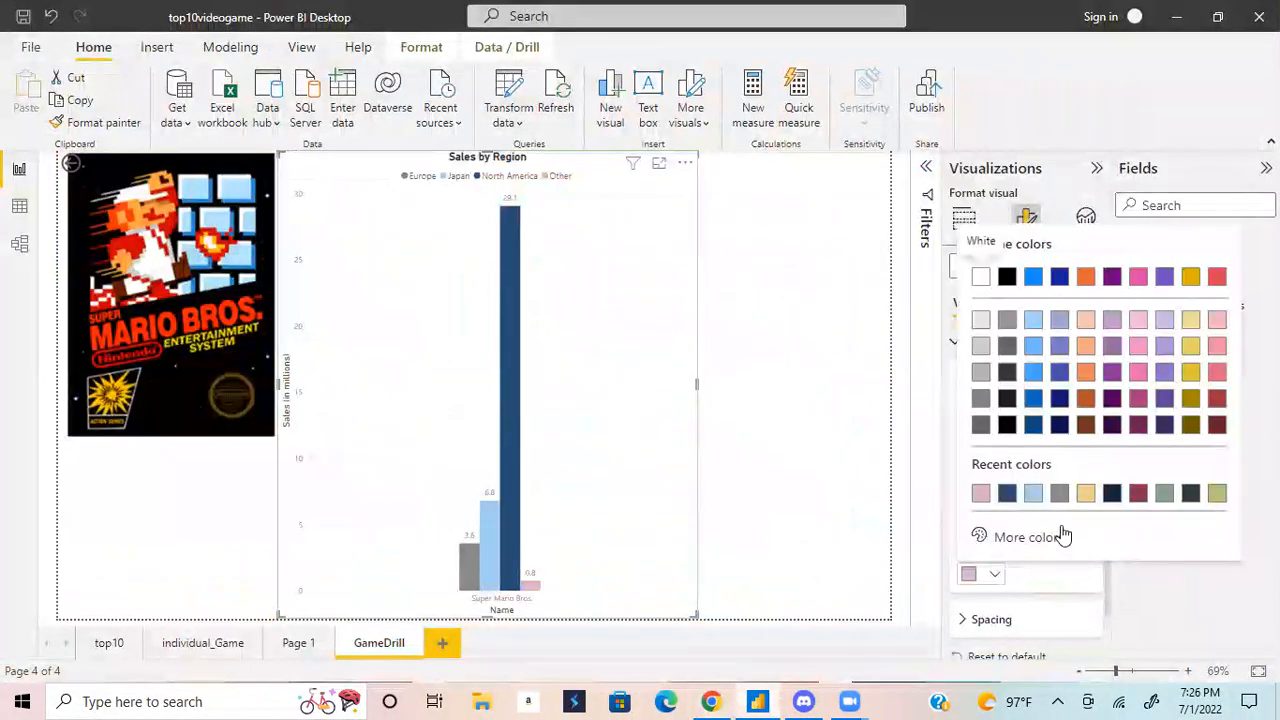
pyautogui.click(1062, 537)
pyautogui.hotkey('ctrl', 'v')
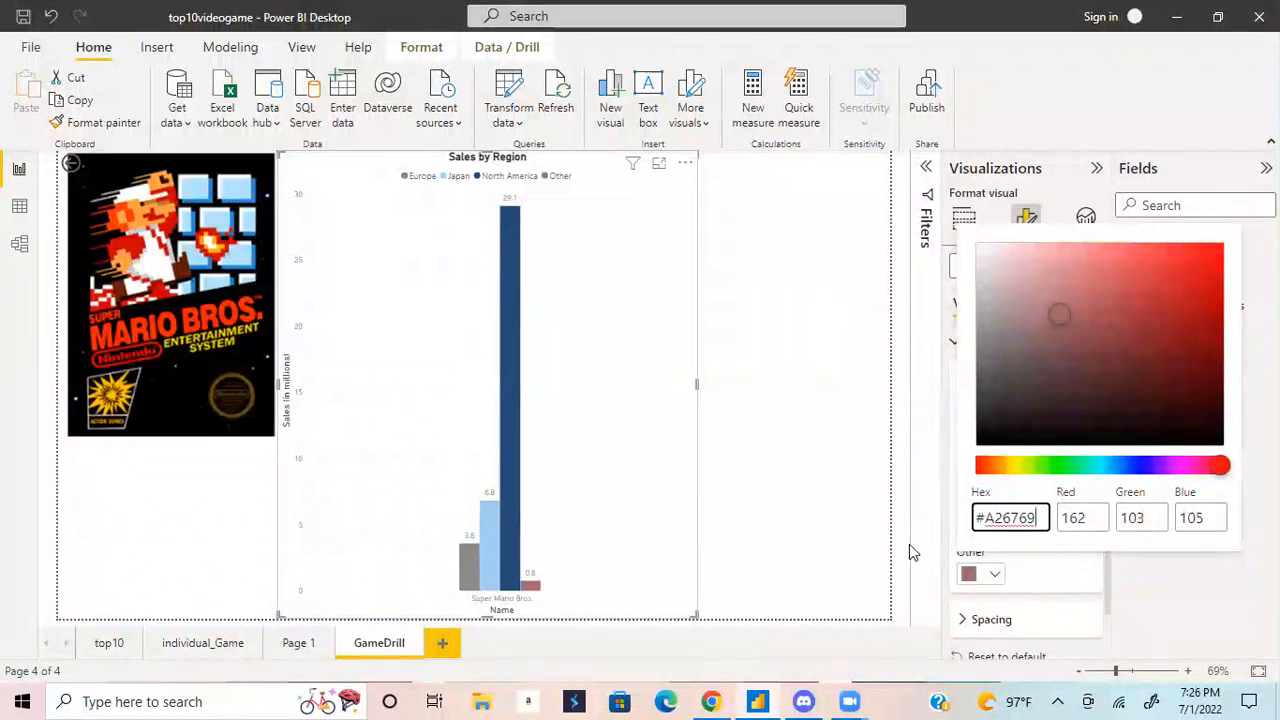
pyautogui.click(909, 544)
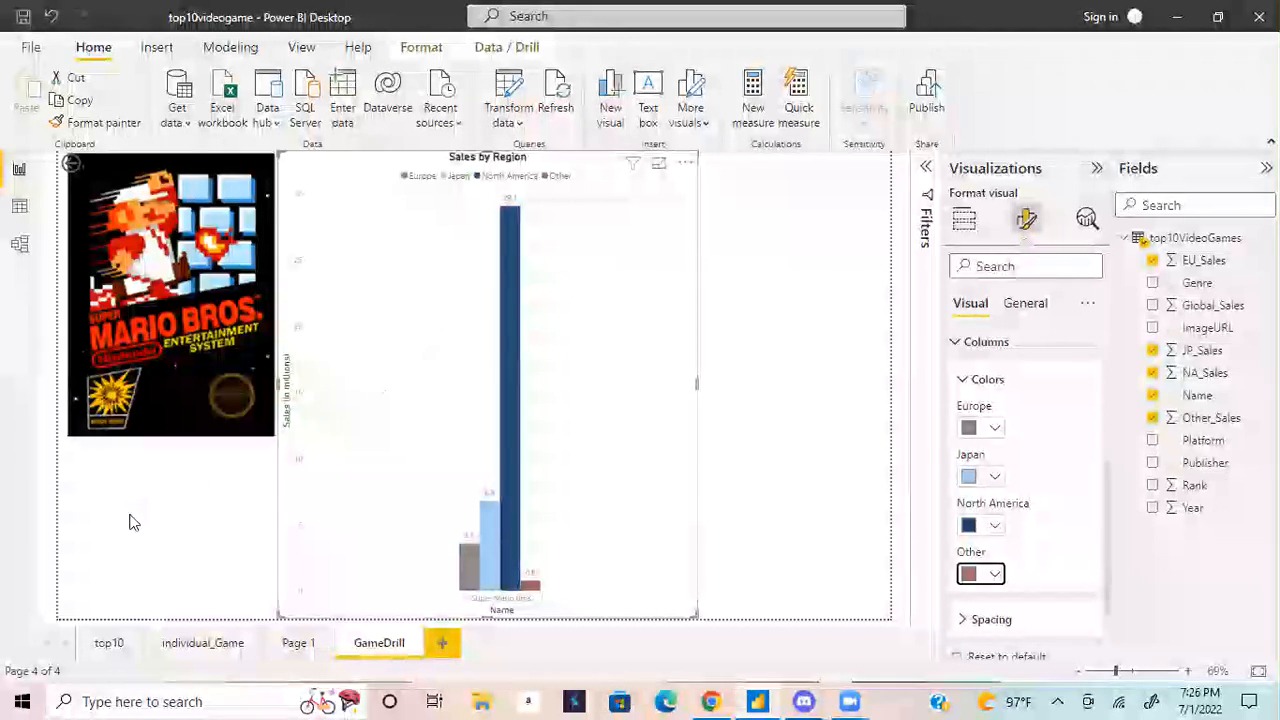
# - Shorten the cover image visual from its lower edge to free more space beneath it
pyautogui.click(163, 446)
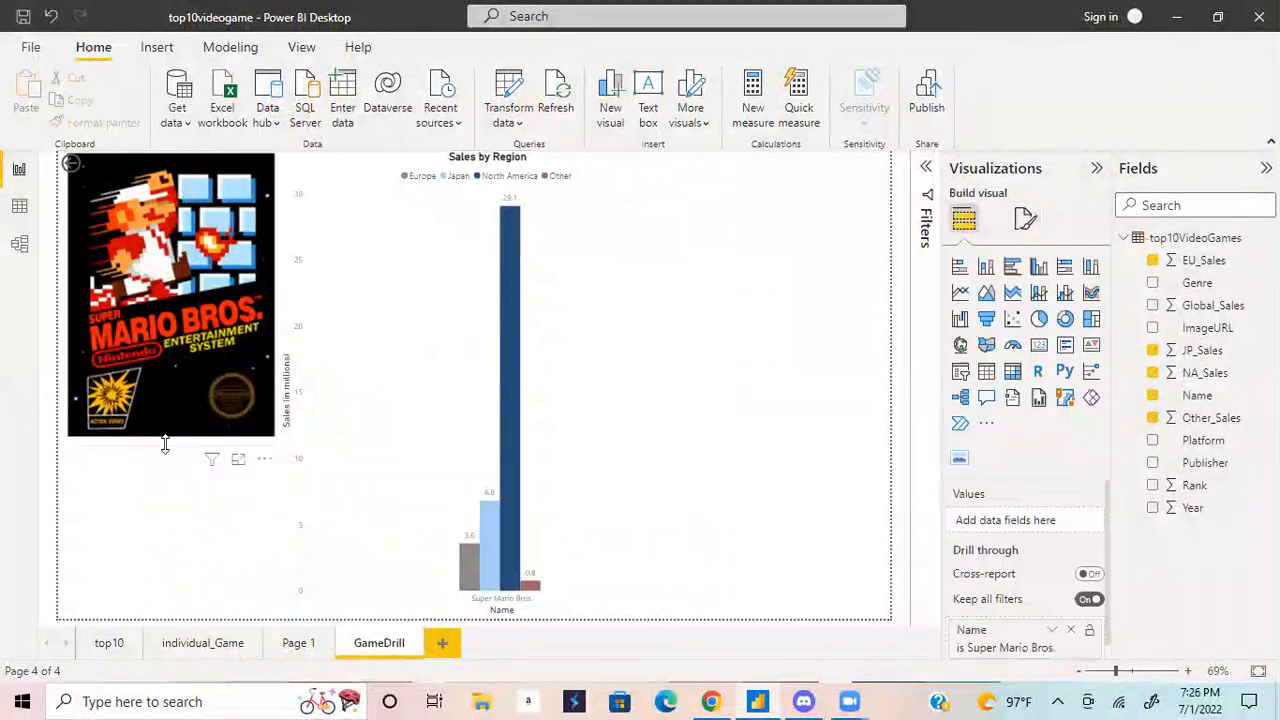
pyautogui.moveTo(172, 445); pyautogui.dragTo(186, 408)
pyautogui.click(171, 486)
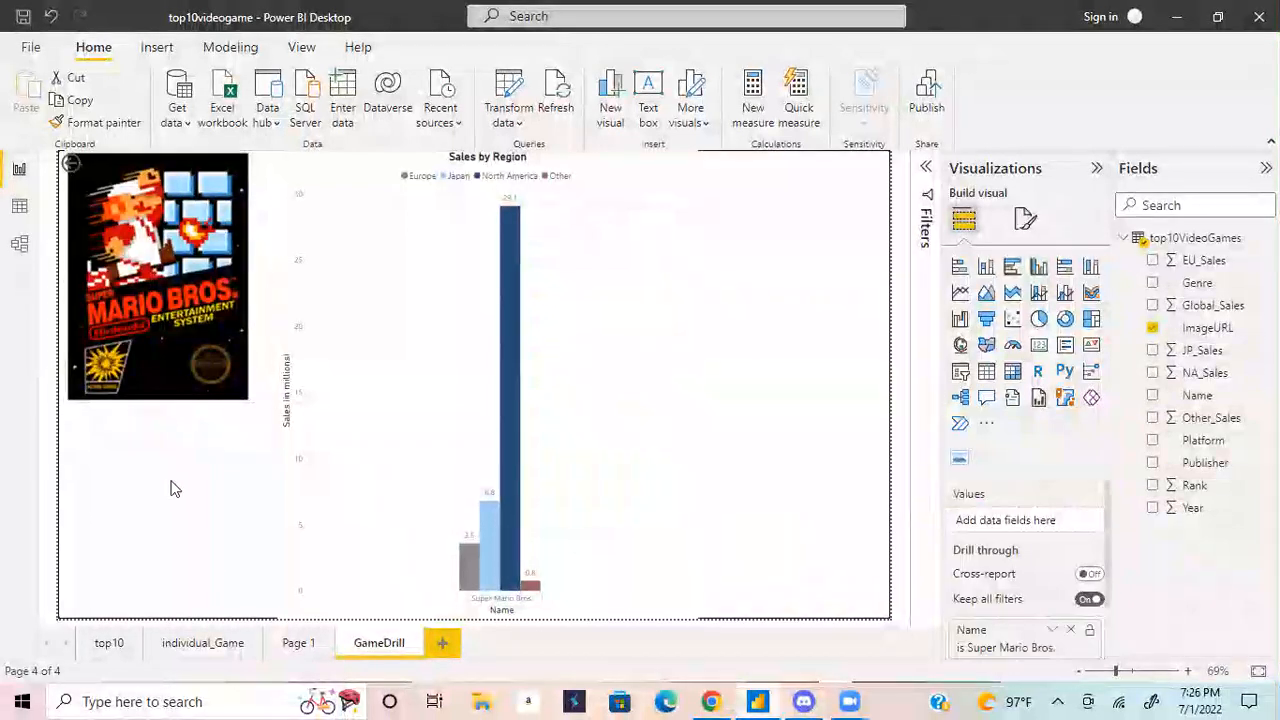
# - Turn on the visual border for the Sales by Region column chart
pyautogui.click(673, 345)
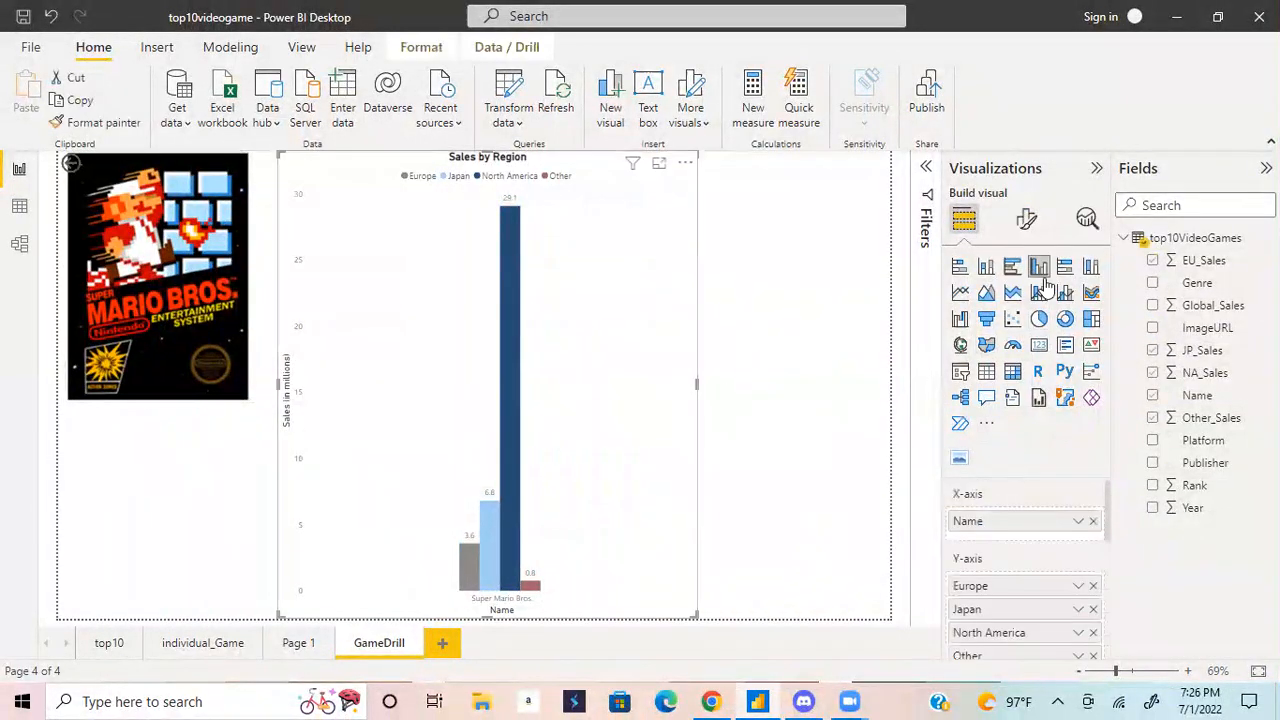
pyautogui.click(1025, 218)
pyautogui.click(1020, 304)
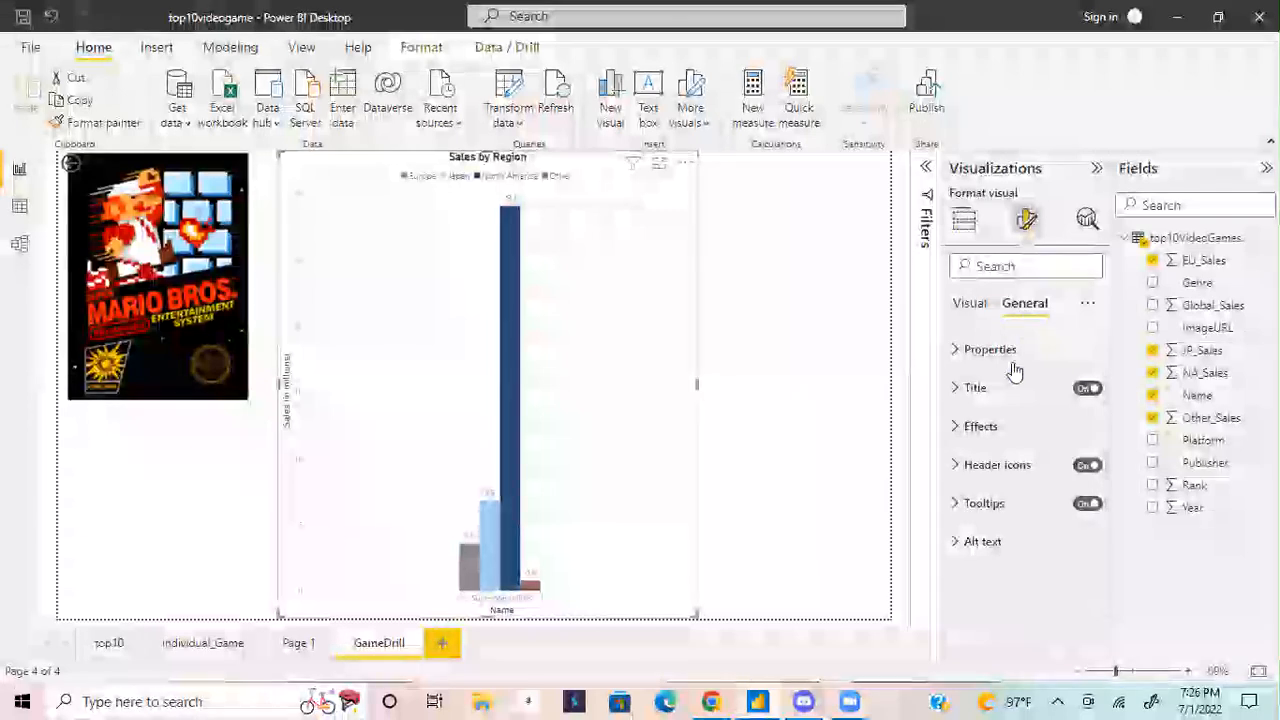
pyautogui.click(991, 425)
pyautogui.click(1007, 465)
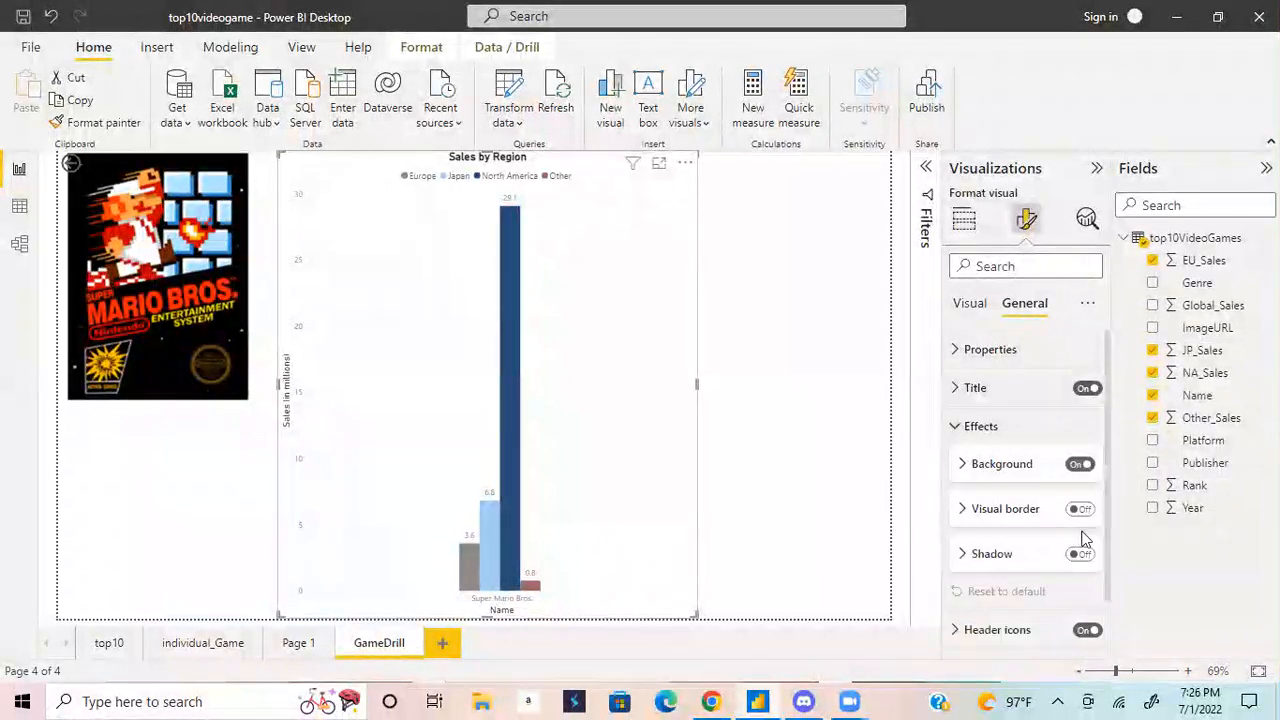
pyautogui.click(1079, 510)
pyautogui.click(216, 481)
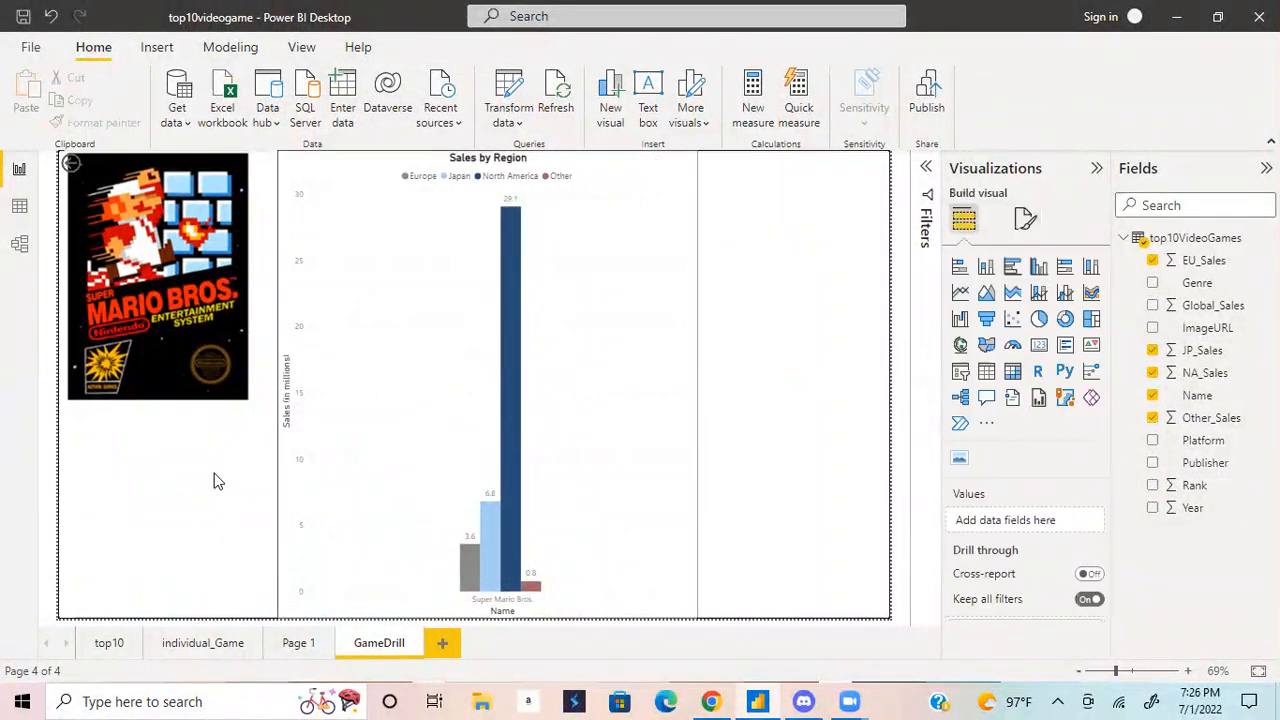
# - Add a pie chart below the cover image with NA_Sales, JP_Sales, EU_Sales and Other_Sales as its values
pyautogui.click(258, 333)
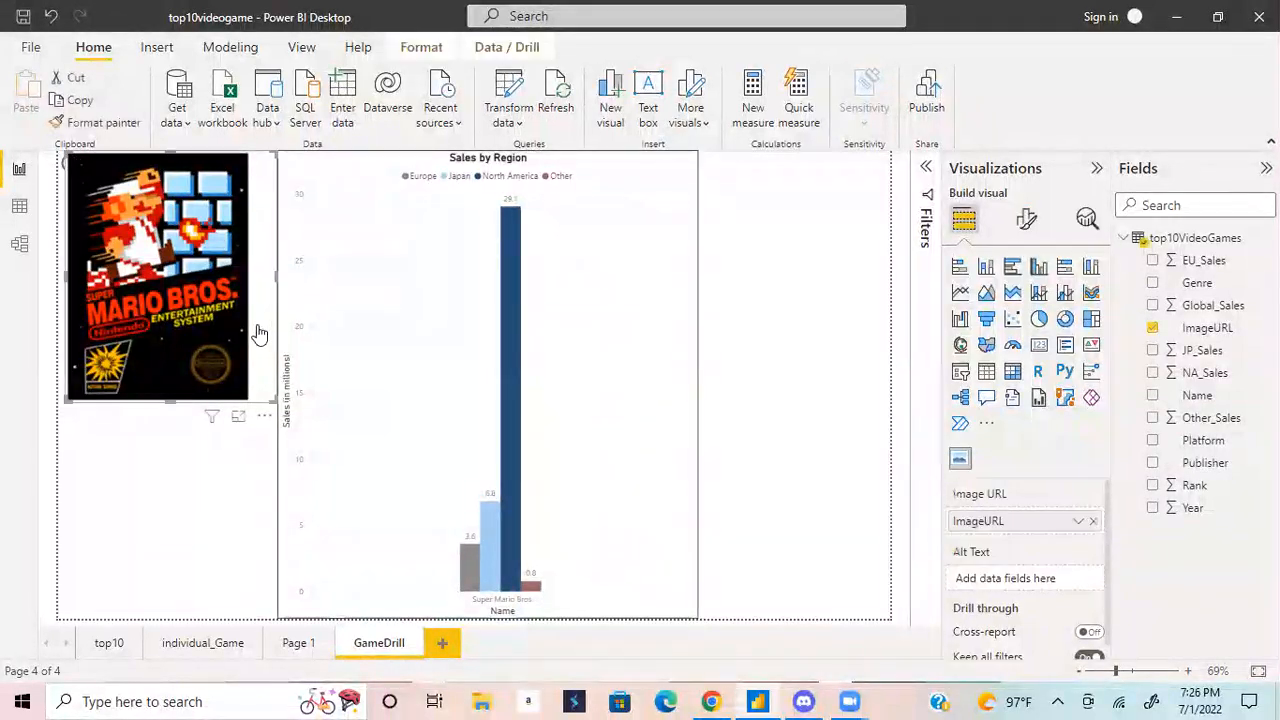
pyautogui.click(197, 462)
pyautogui.click(1039, 318)
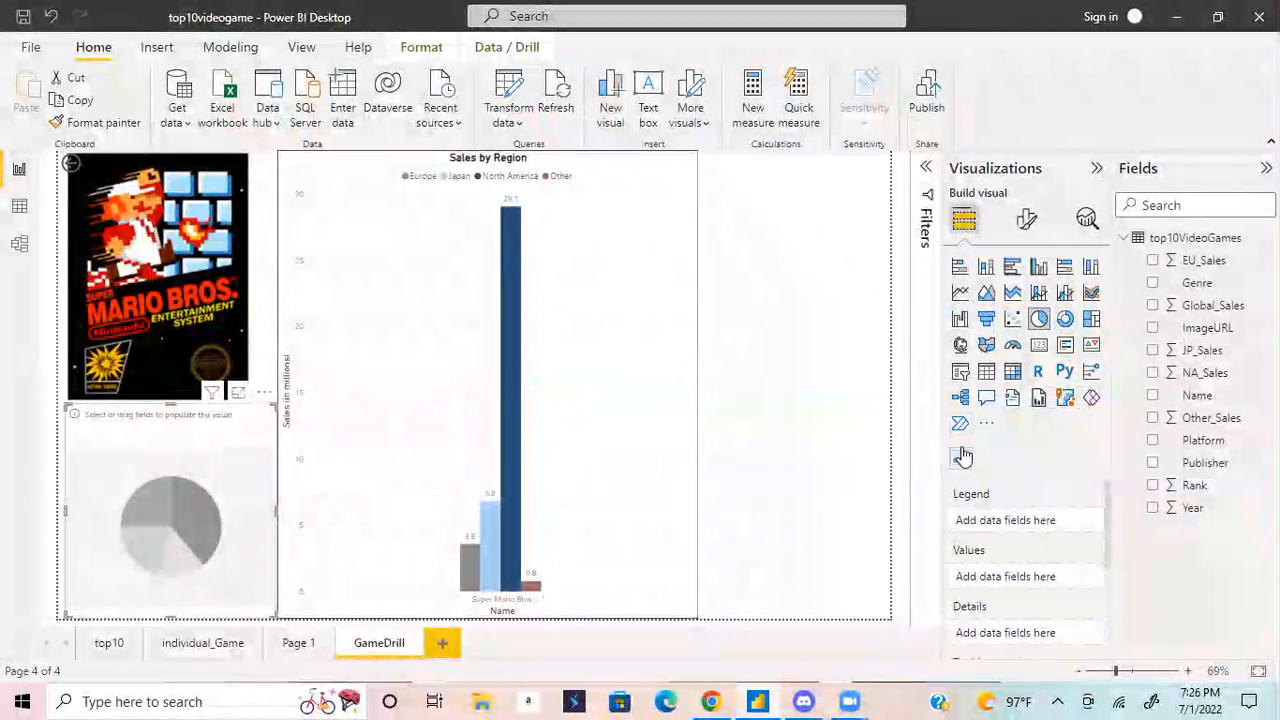
pyautogui.moveTo(1217, 380); pyautogui.dragTo(1040, 581)
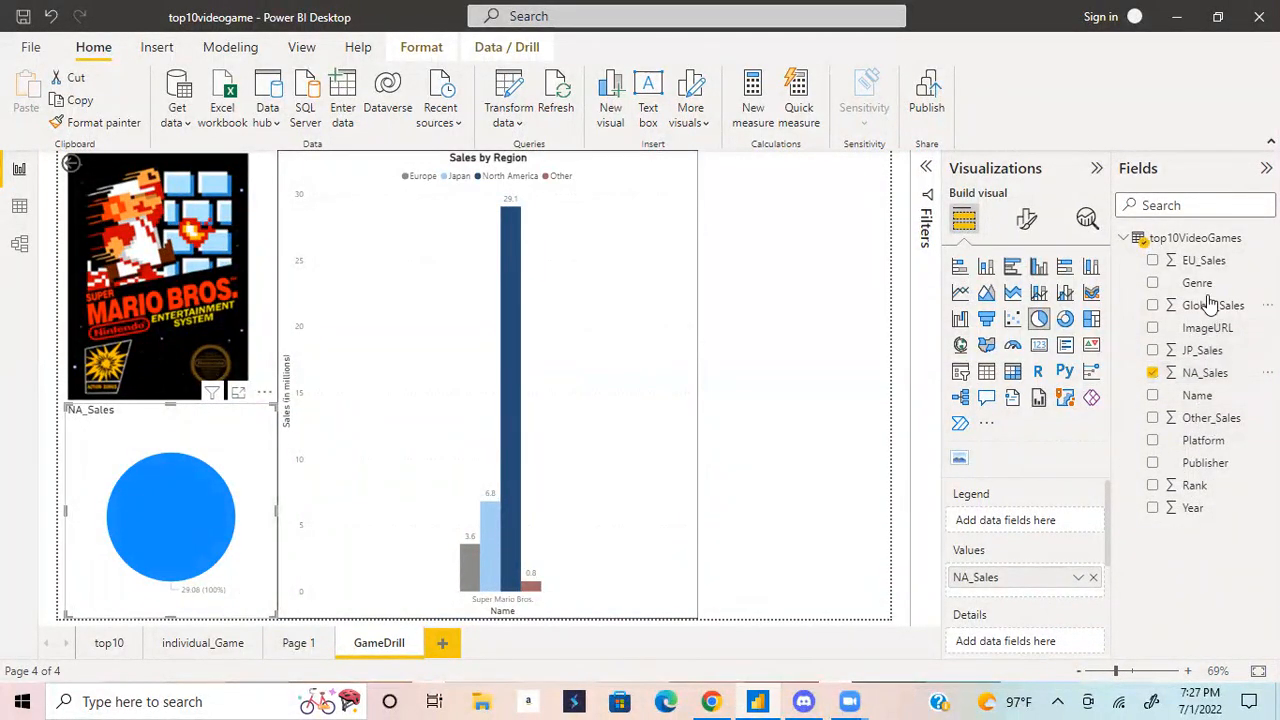
pyautogui.moveTo(1200, 351); pyautogui.dragTo(1028, 592)
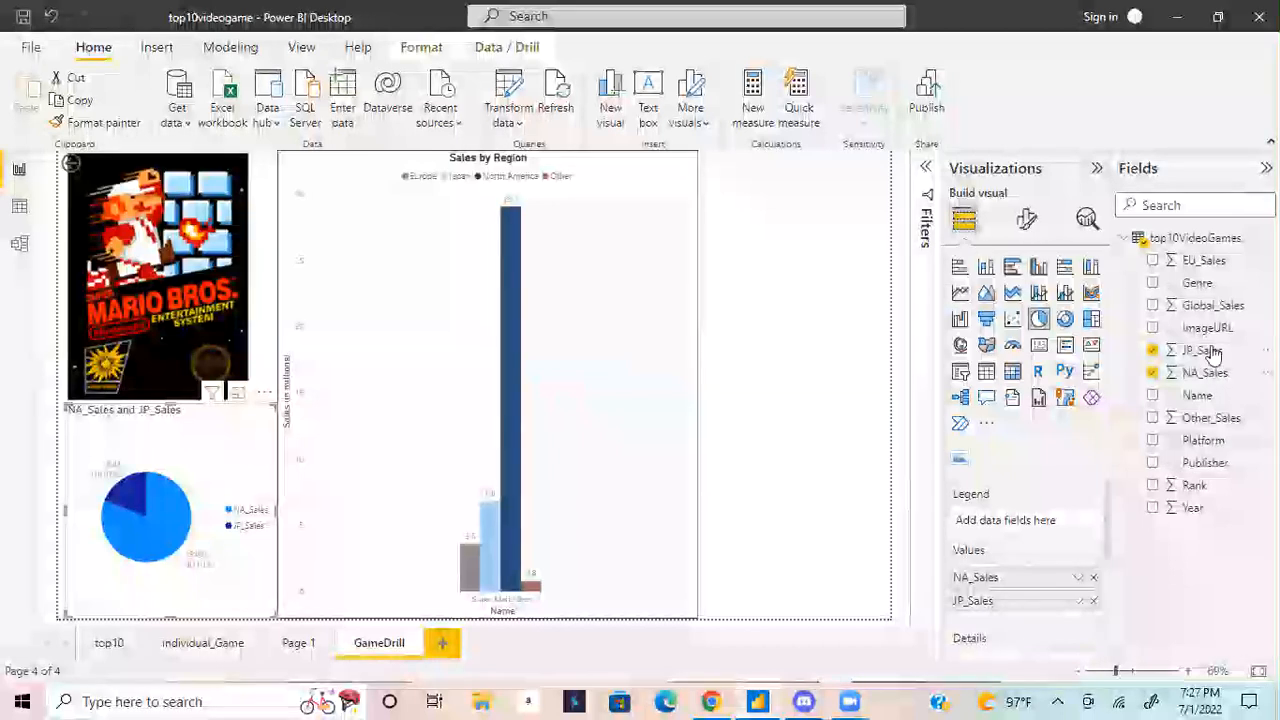
pyautogui.moveTo(1203, 261); pyautogui.dragTo(1012, 622)
pyautogui.moveTo(1195, 420); pyautogui.dragTo(1026, 636)
pyautogui.scroll(-2, 1045, 530)
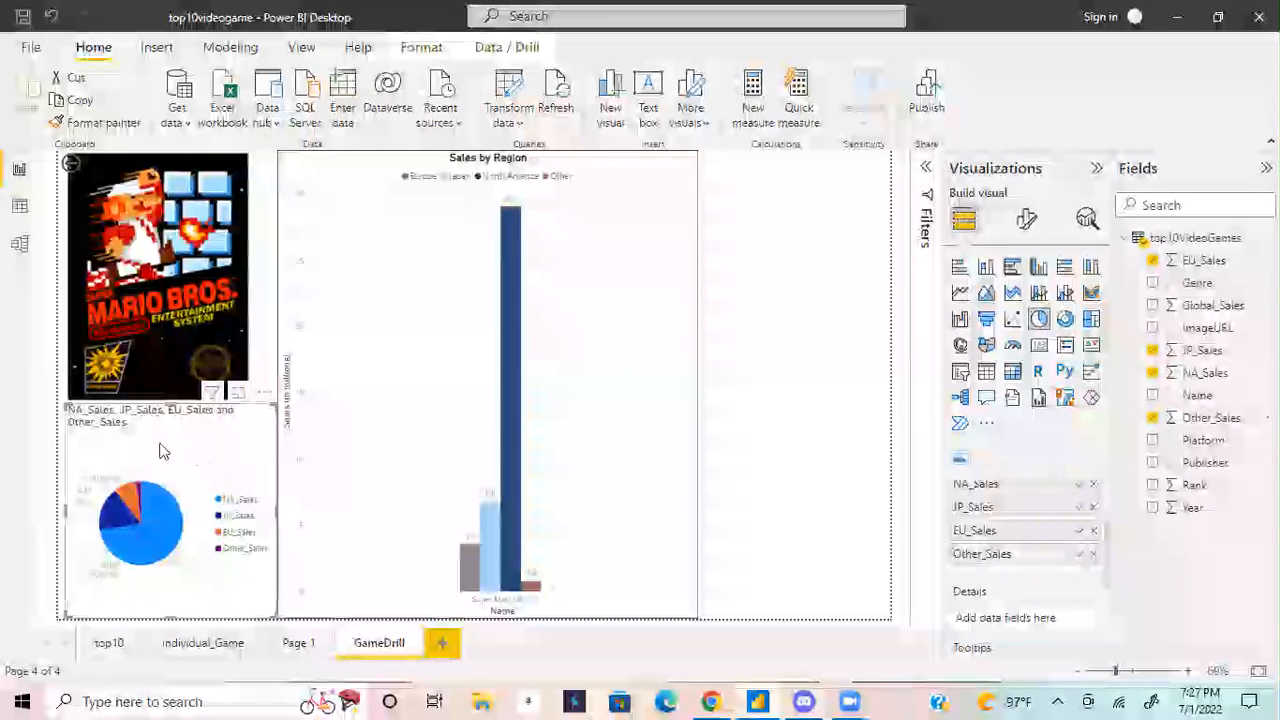
# - Change the pie chart's title text to "Percent of Sales by Region"
pyautogui.click(1028, 222)
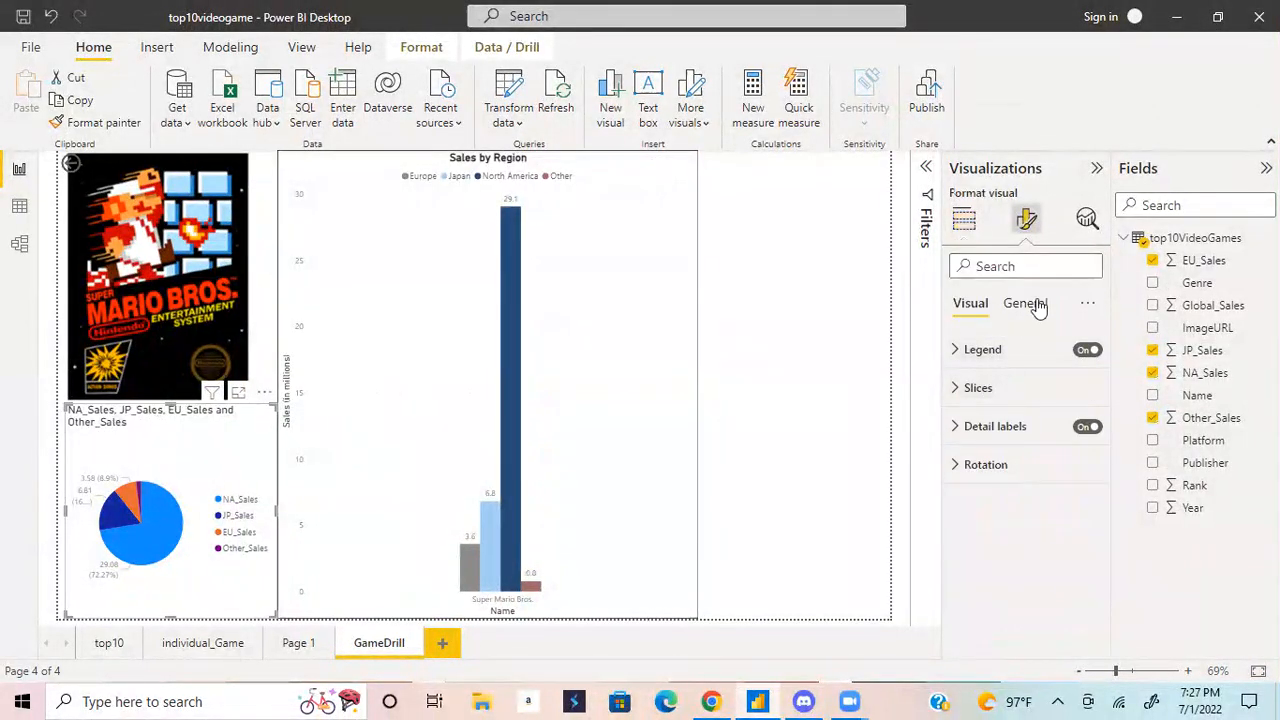
pyautogui.click(1030, 303)
pyautogui.click(1002, 392)
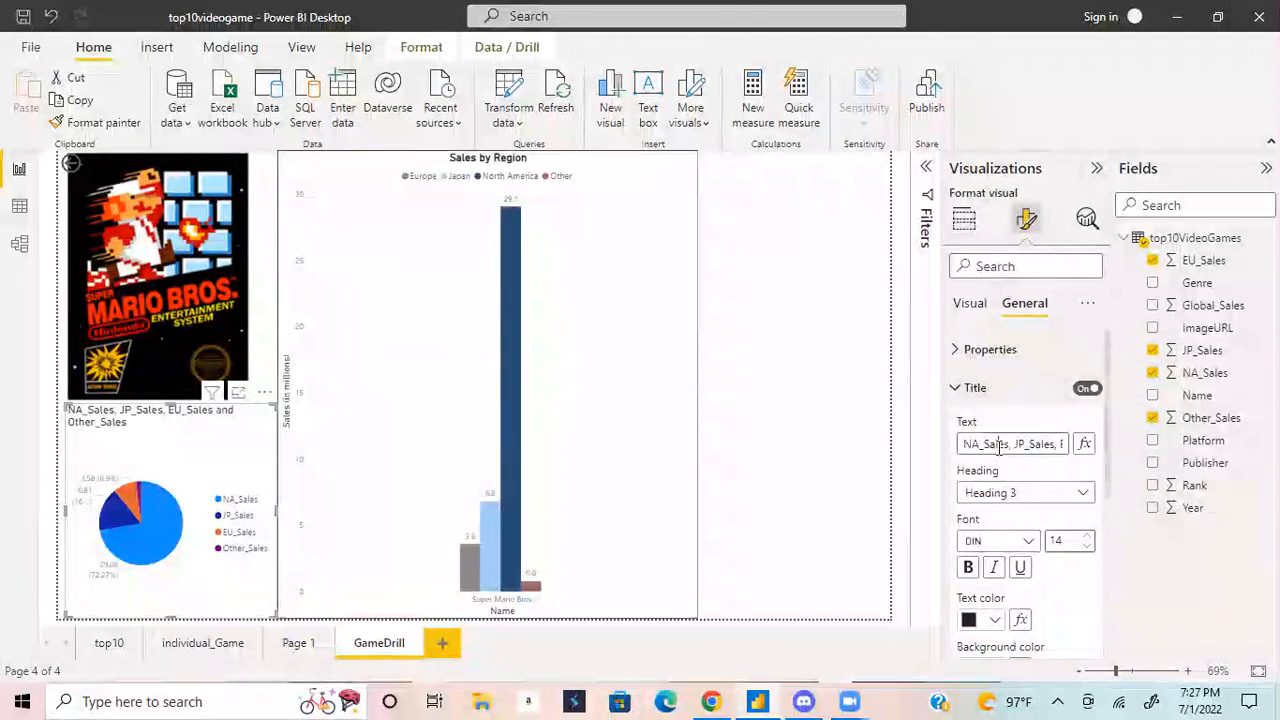
pyautogui.tripleClick(998, 447)
pyautogui.press('BackSpace')
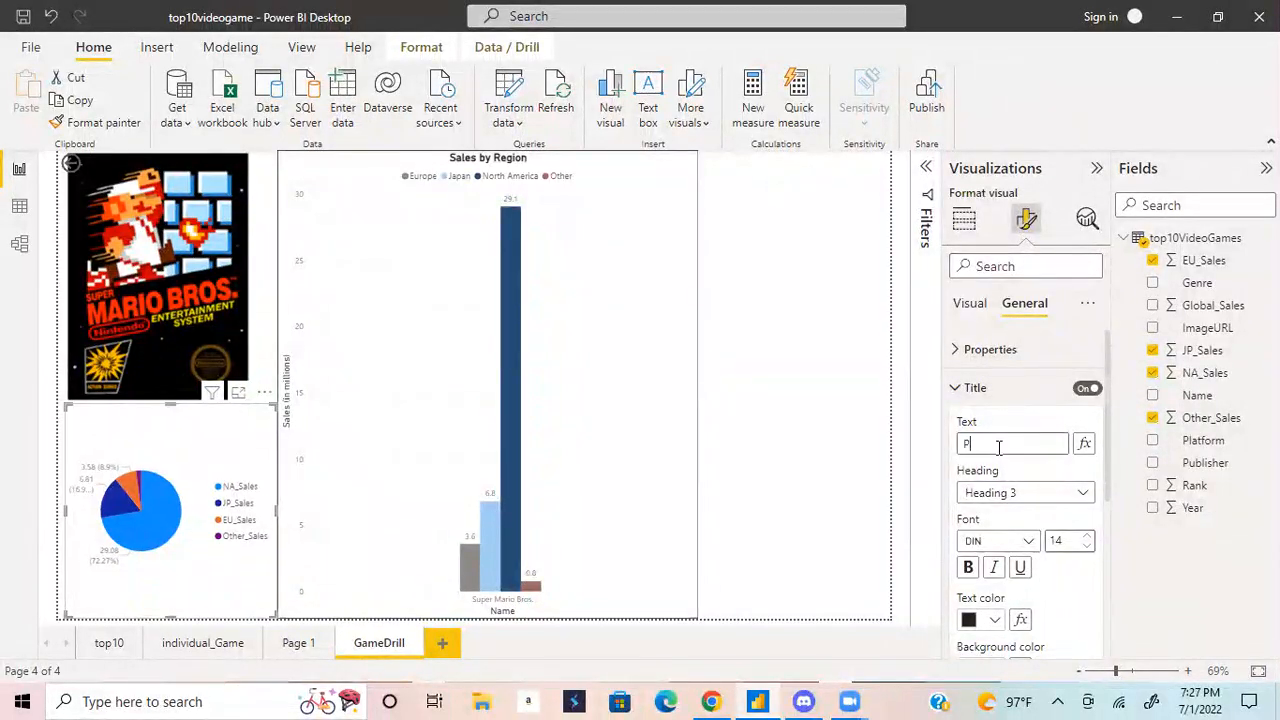
pyautogui.write('Percent of Sales by R')
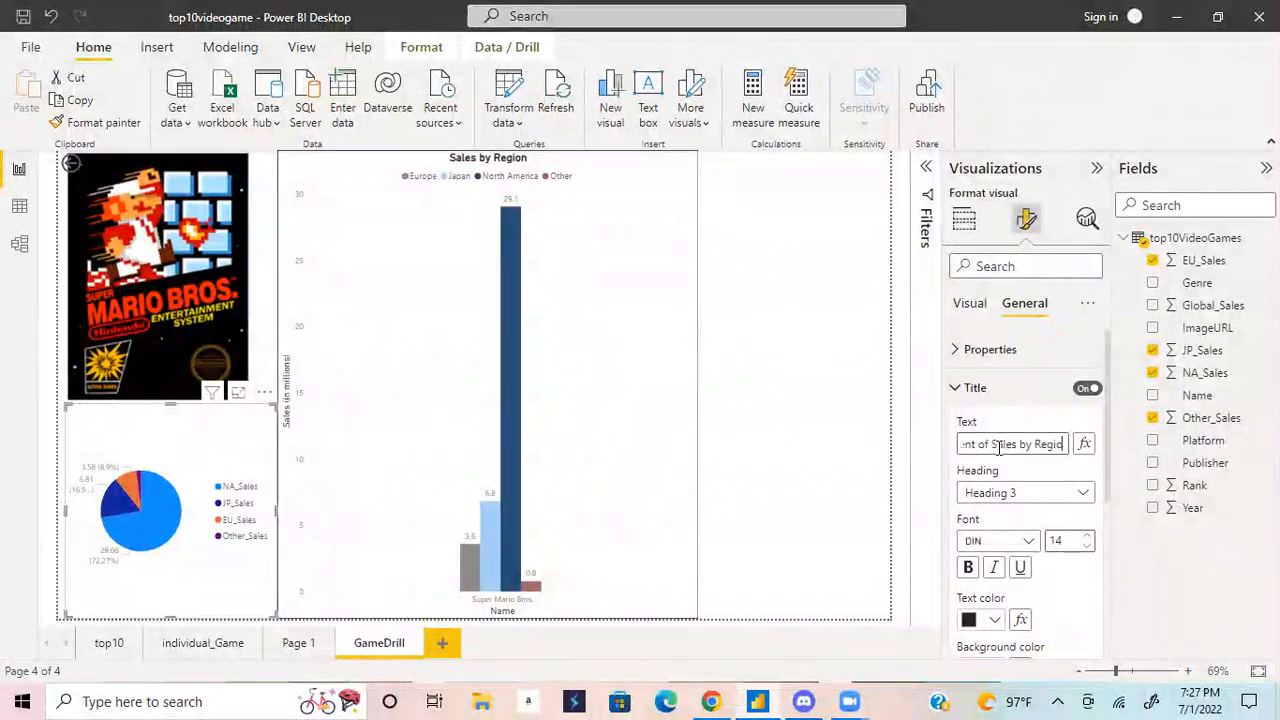
pyautogui.write('egion')
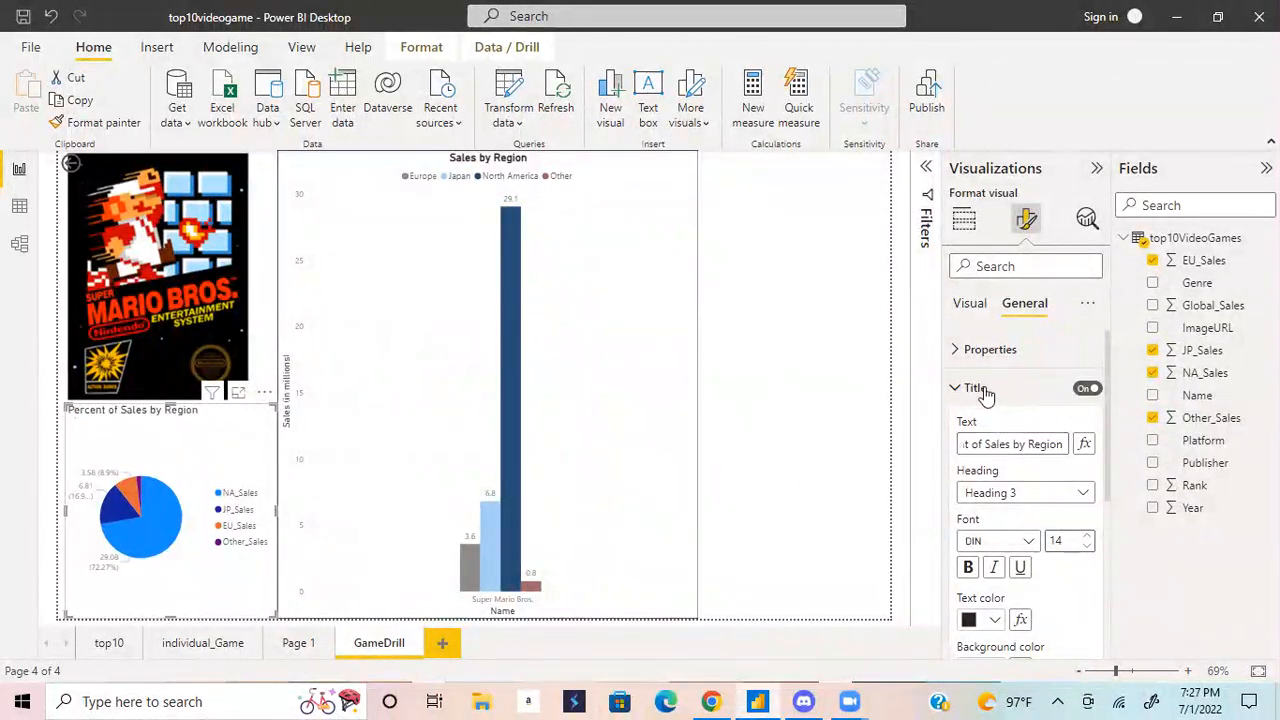
# - Make the pie chart's title bold and center it horizontally
pyautogui.click(968, 567)
pyautogui.scroll(-1, 985, 590)
pyautogui.click(995, 622)
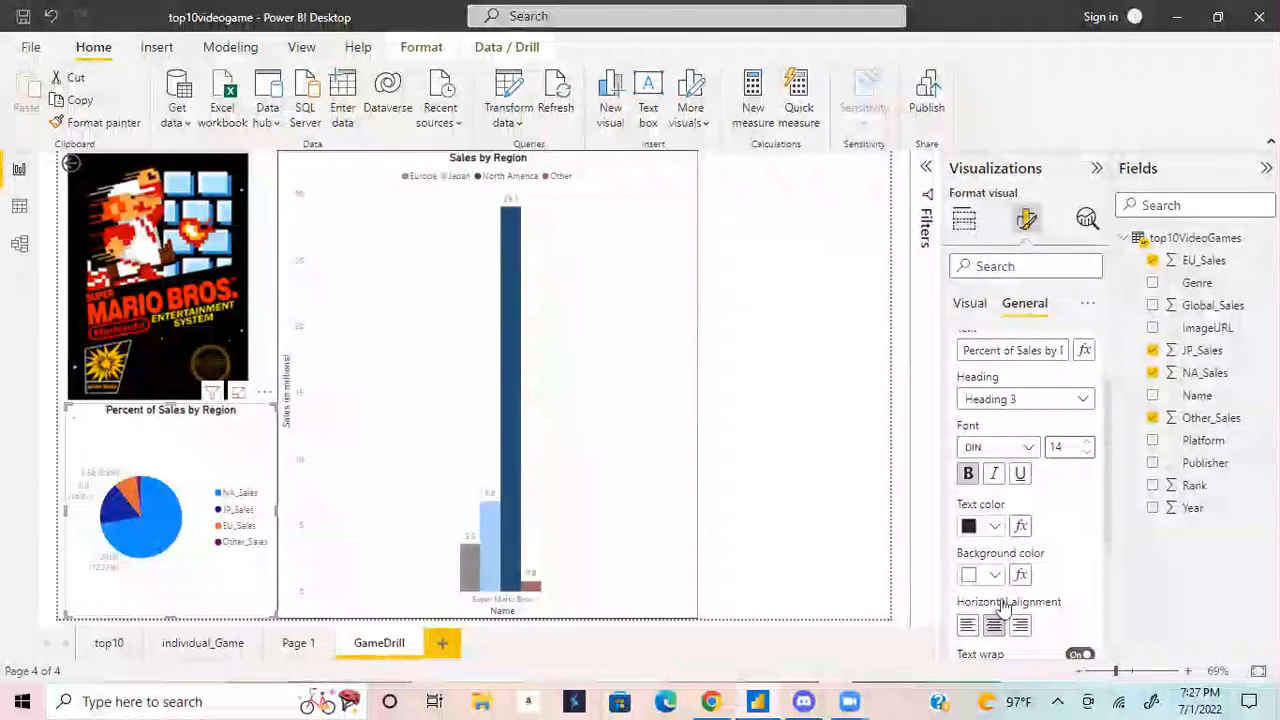
pyautogui.scroll(2, 1040, 460)
pyautogui.click(1003, 395)
# - Widen the pie chart to the page's left edge and turn off its legend
pyautogui.click(970, 304)
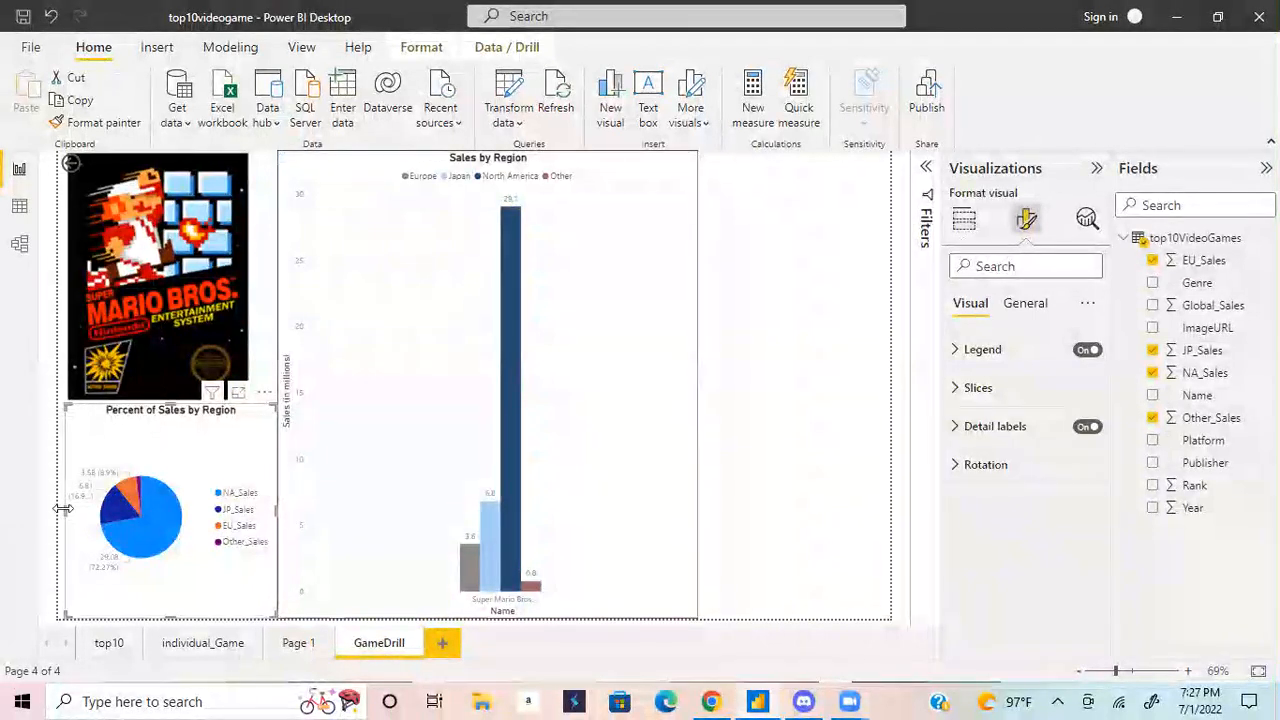
pyautogui.moveTo(63, 509); pyautogui.dragTo(57, 511)
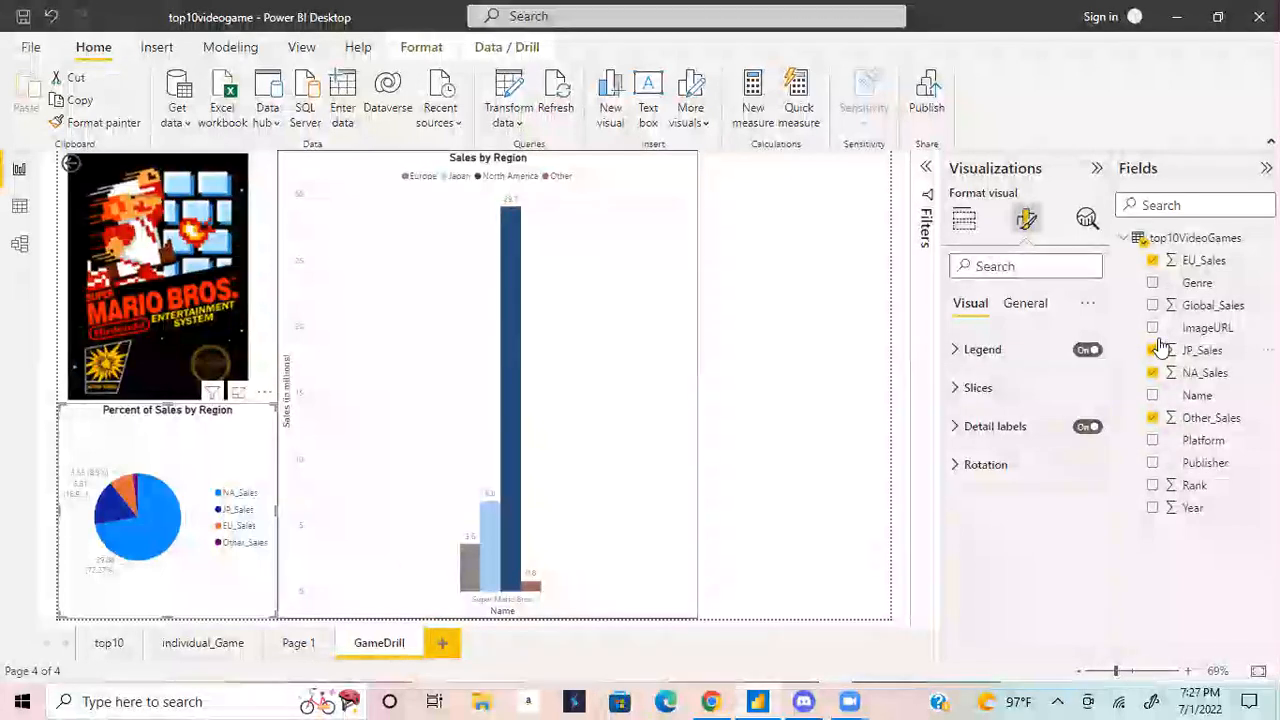
pyautogui.click(1089, 350)
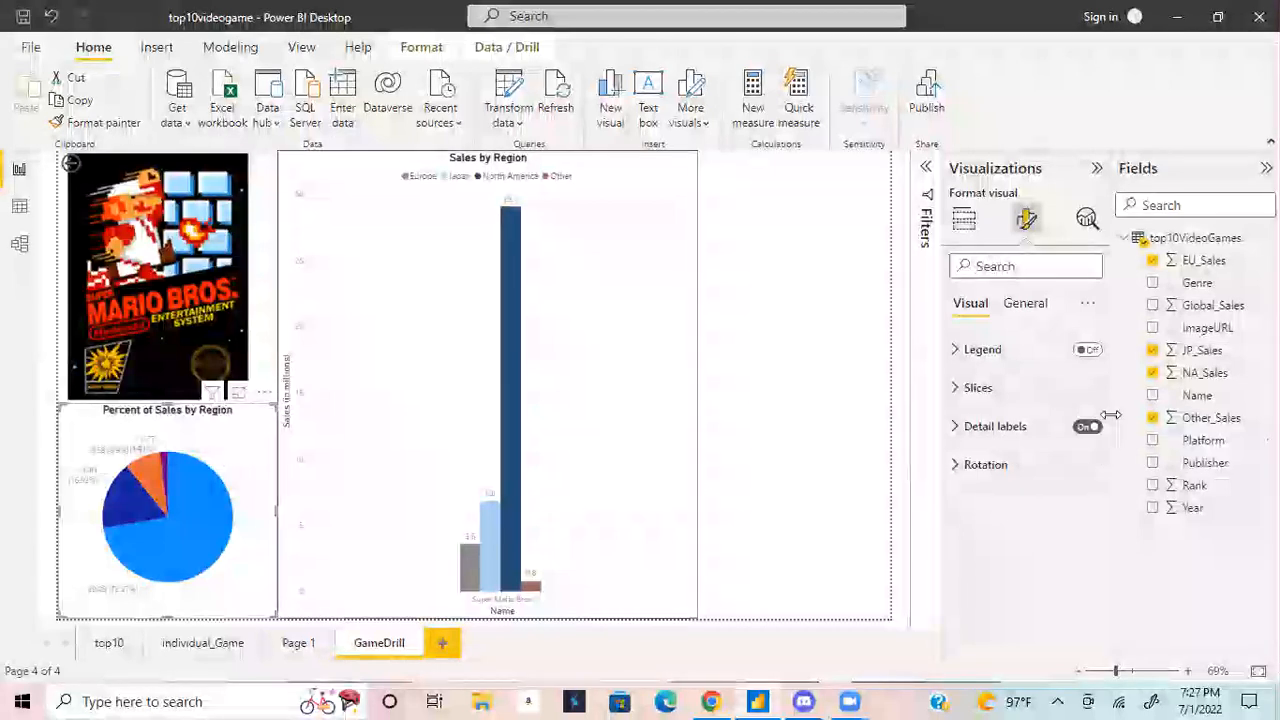
# - Set the pie chart's detail label contents to Category, percent of total
pyautogui.click(1012, 437)
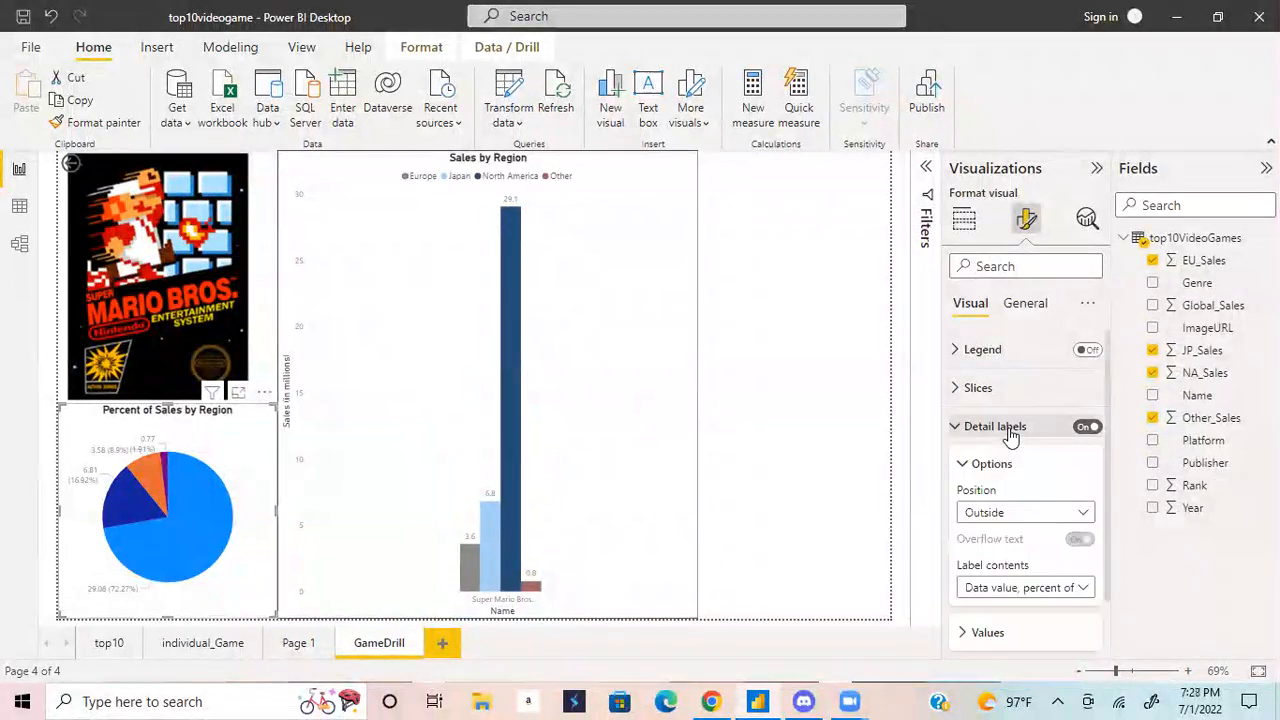
pyautogui.scroll(-1, 1050, 500)
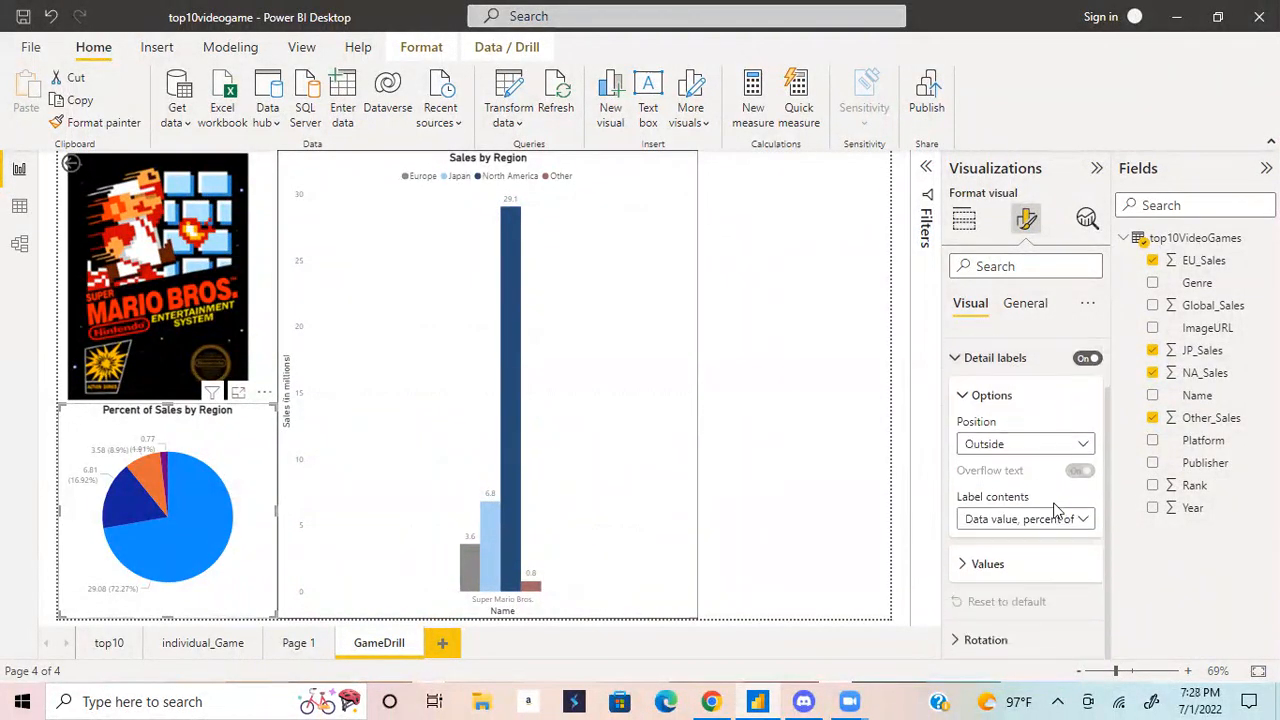
pyautogui.click(1075, 520)
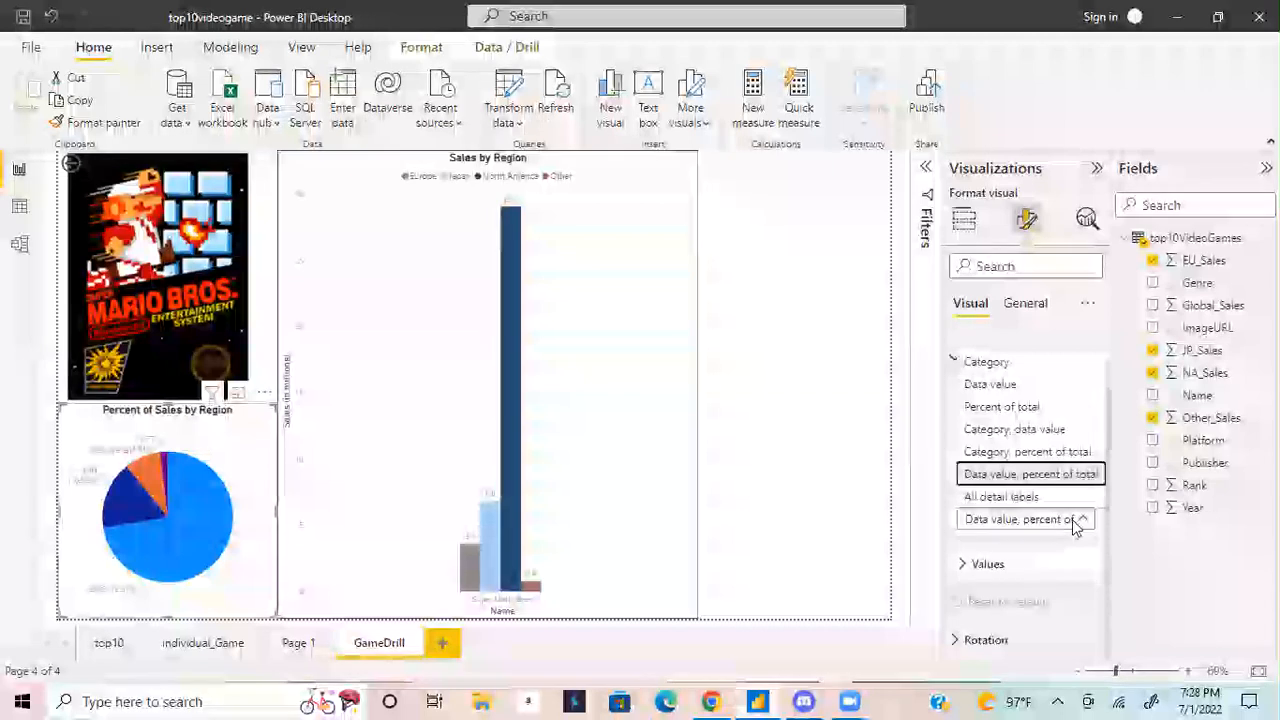
pyautogui.click(1037, 453)
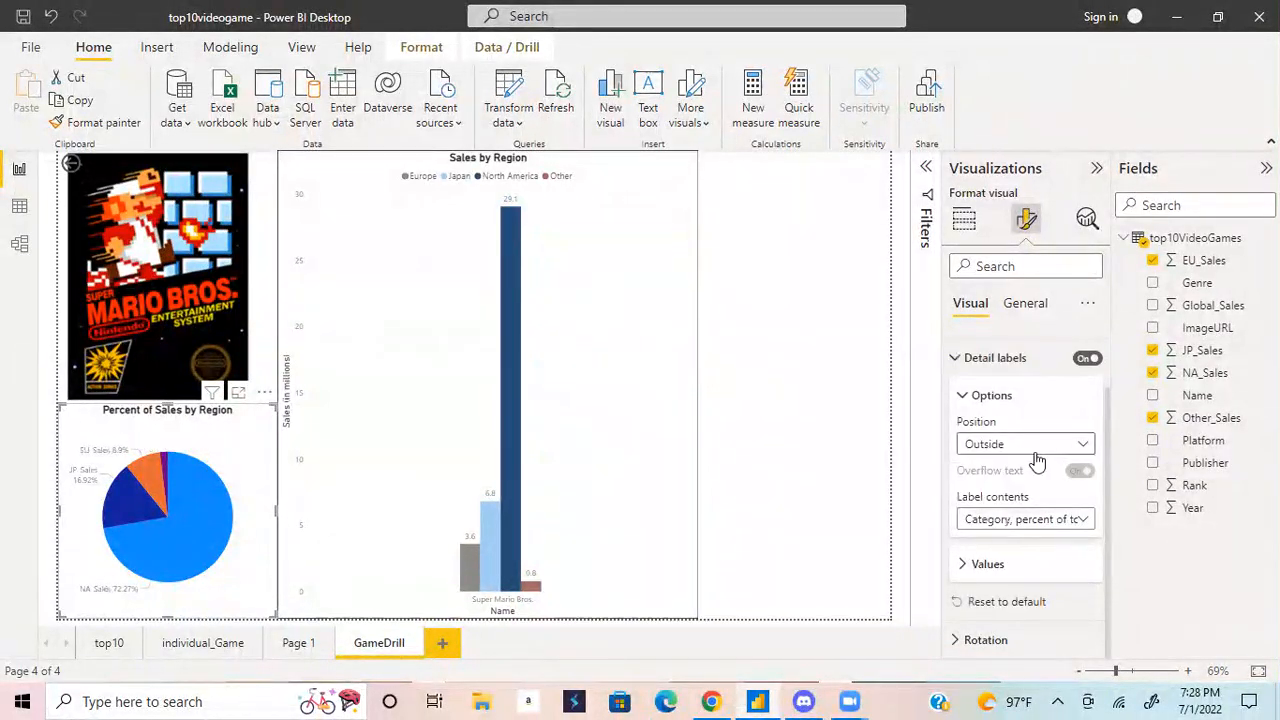
pyautogui.click(996, 397)
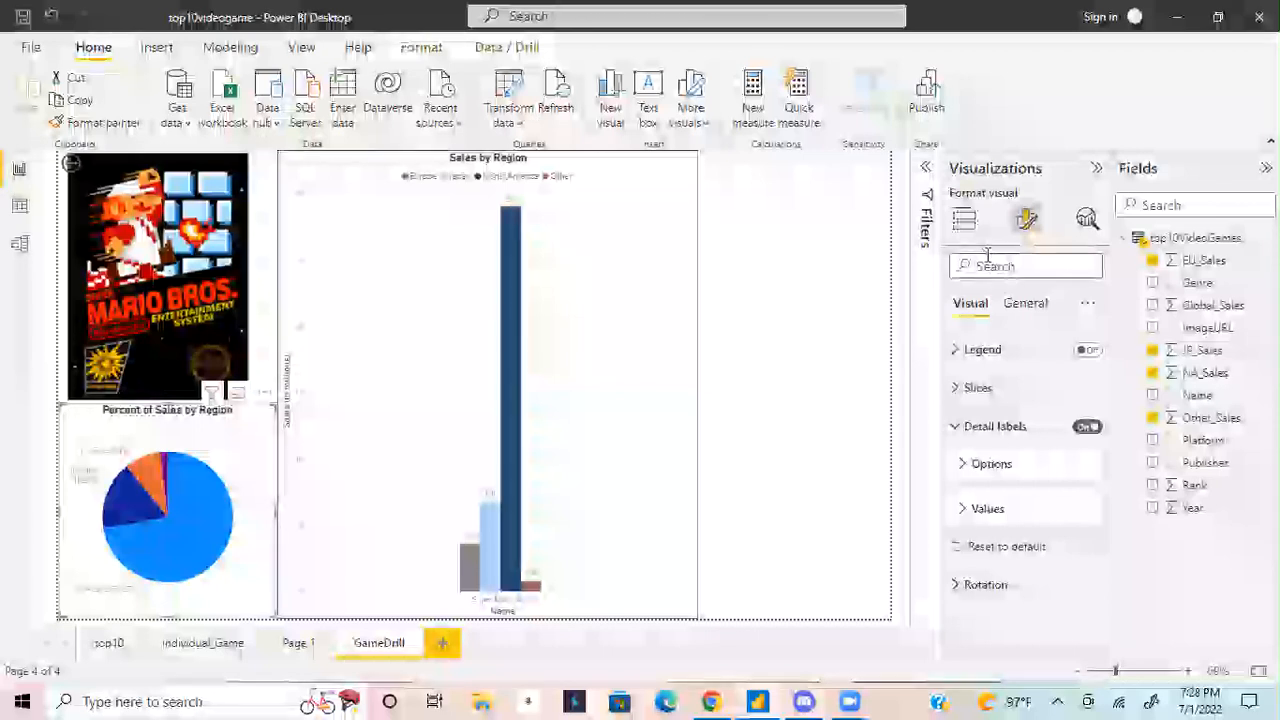
# - Rename the pie chart's NA_Sales value to "NA" for this visual
pyautogui.click(970, 225)
pyautogui.scroll(-2, 995, 525)
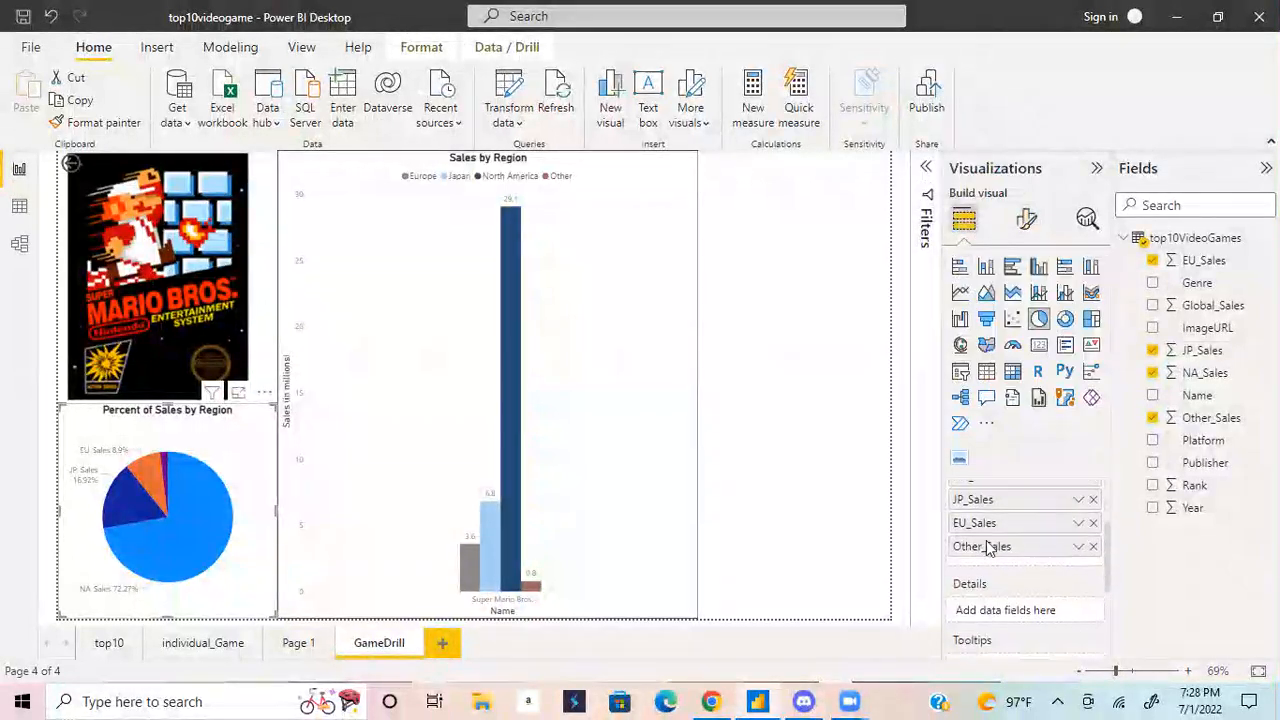
pyautogui.click(1078, 484)
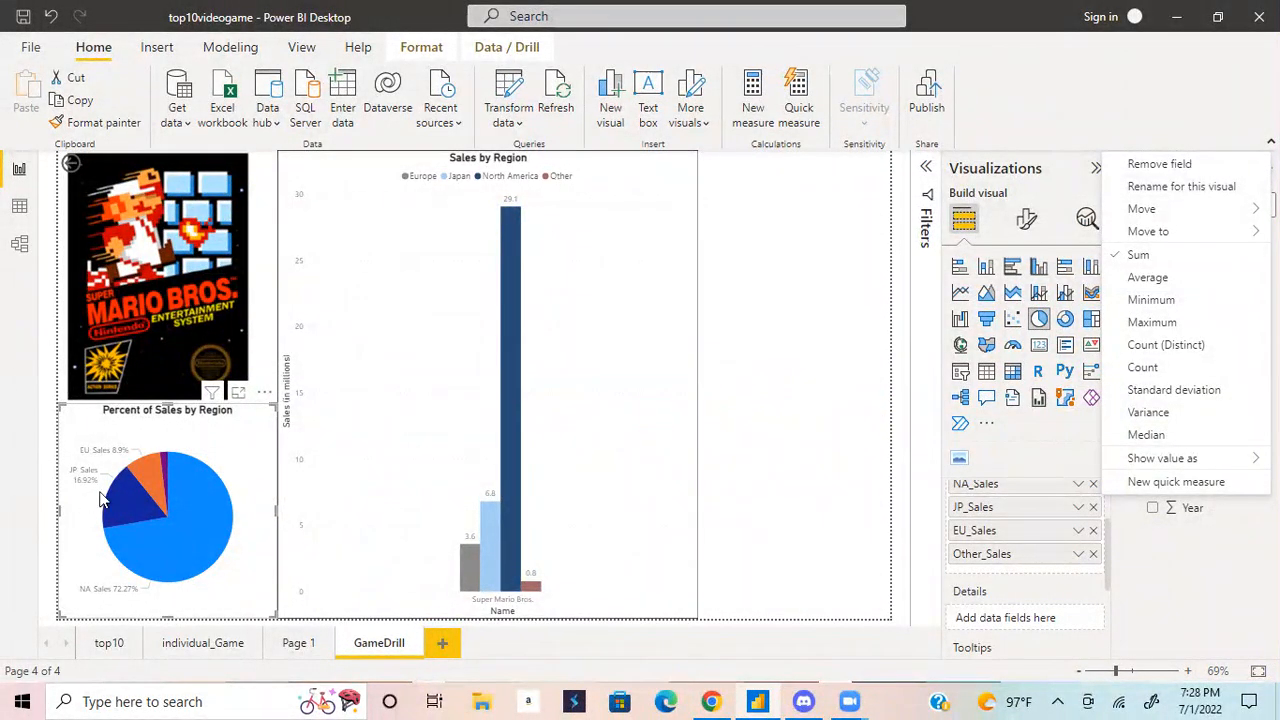
pyautogui.click(1170, 187)
pyautogui.click(1015, 489)
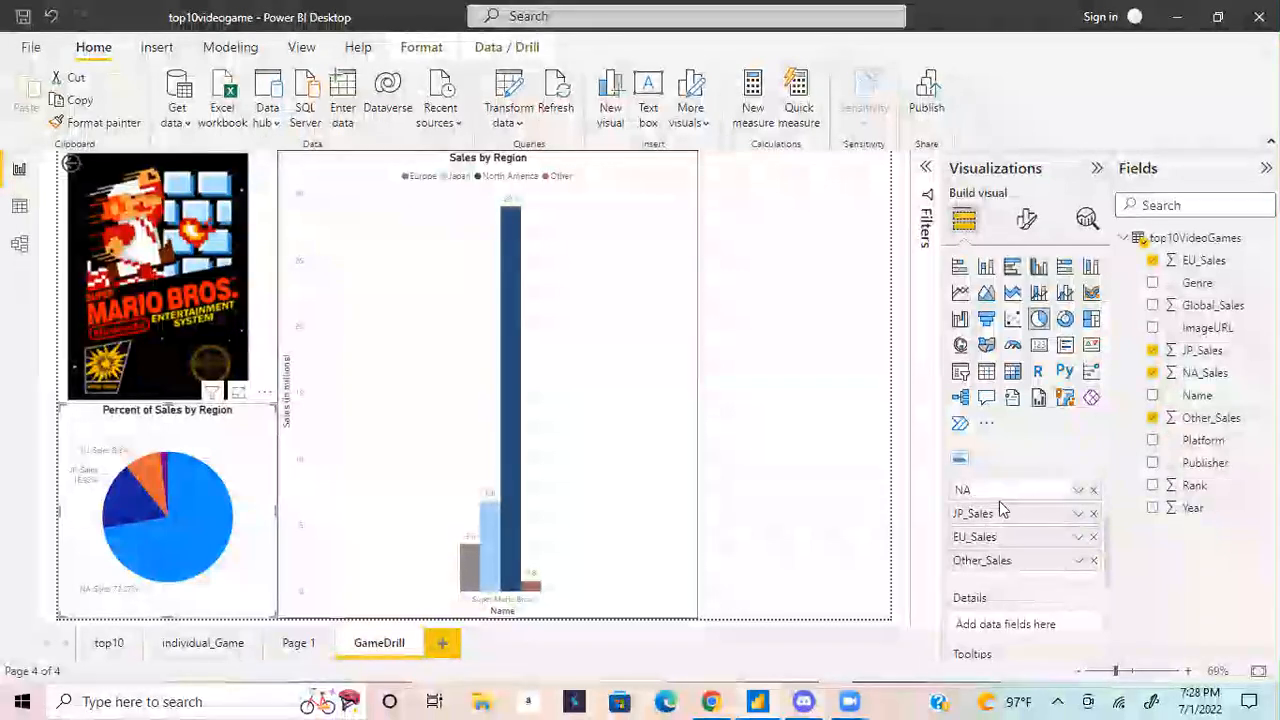
# - Rename the pie chart's JP_Sales value to "JP" for this visual
pyautogui.rightClick(980, 517)
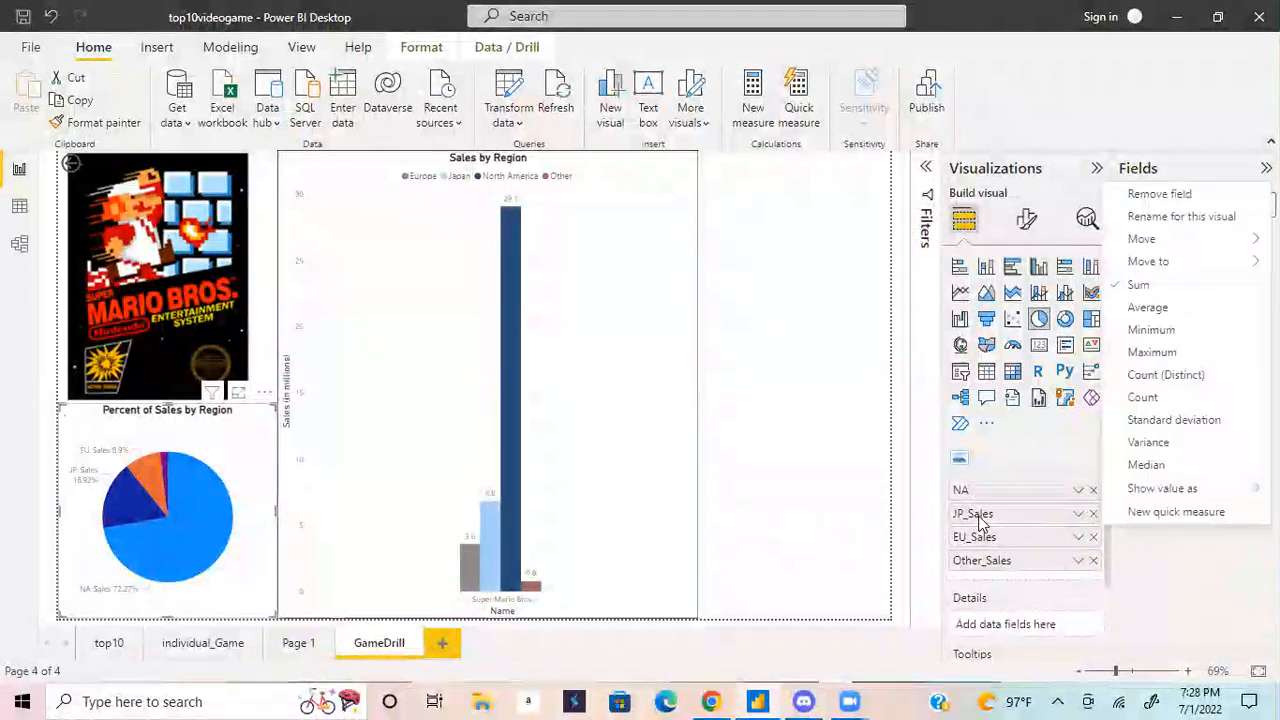
pyautogui.click(1168, 216)
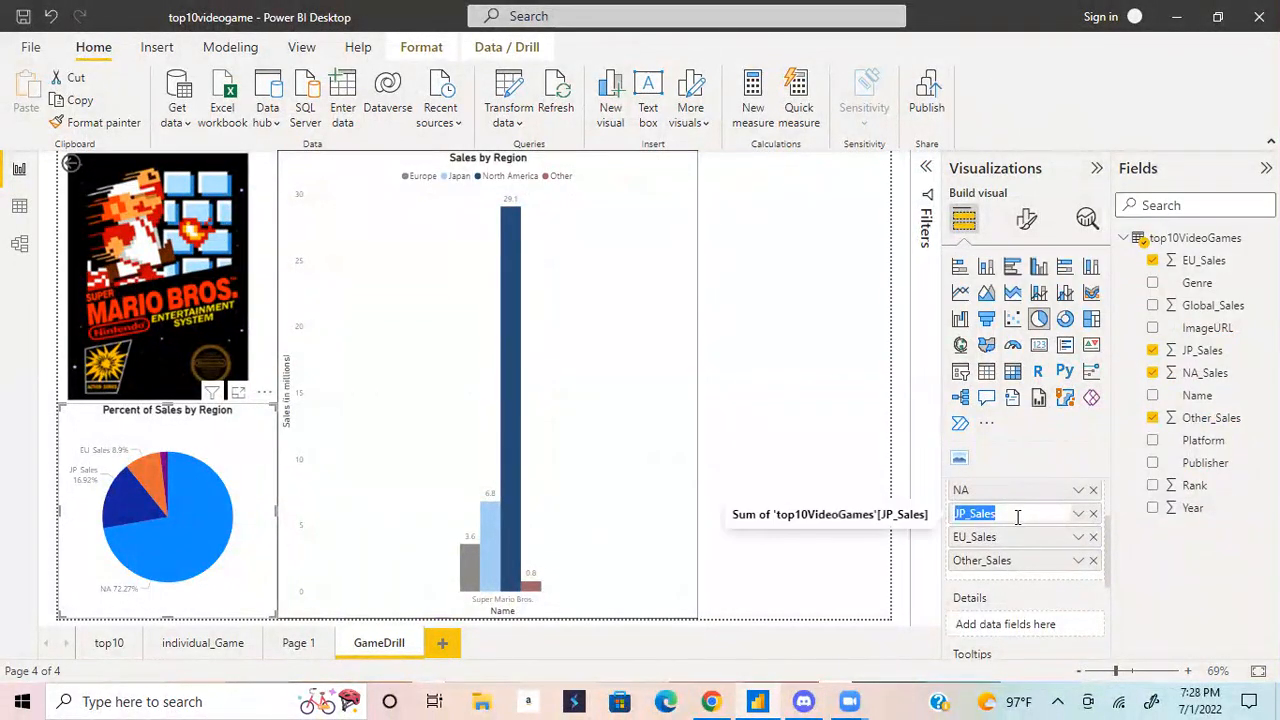
pyautogui.press('BackSpace')
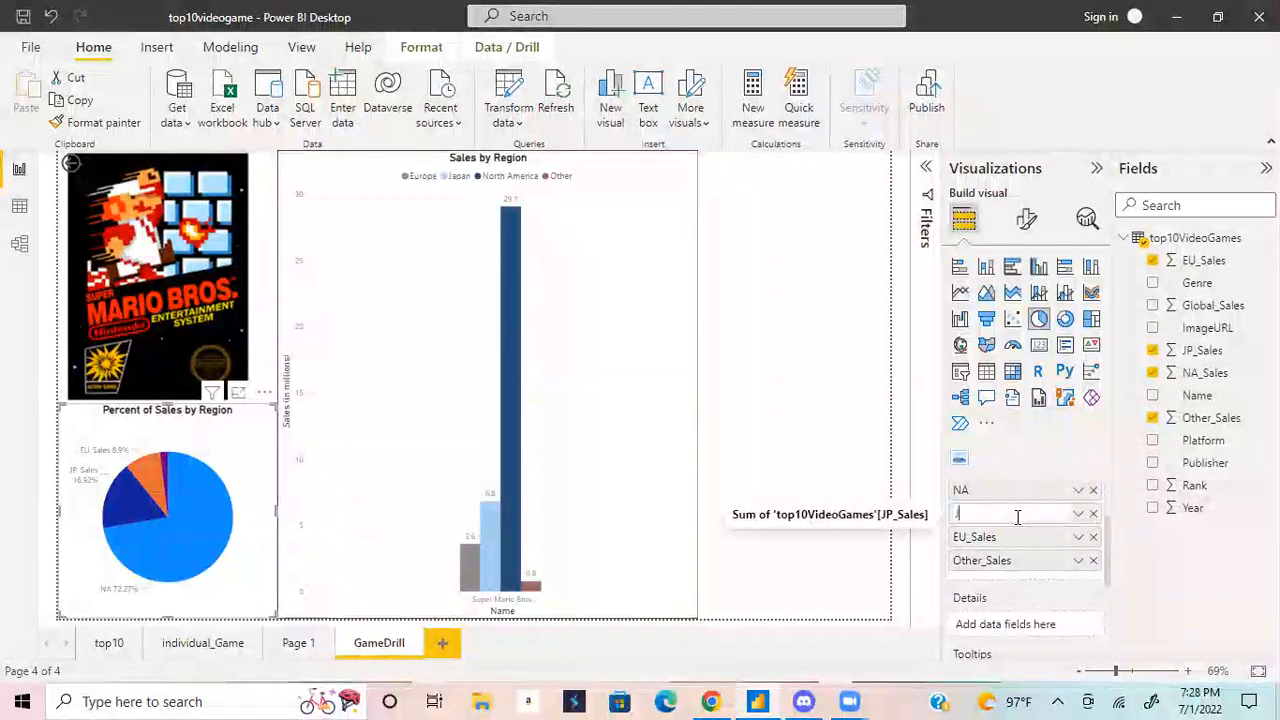
pyautogui.write('JP')
# - Rename the pie chart's EU_Sales value to "EU" for this visual
pyautogui.rightClick(1025, 530)
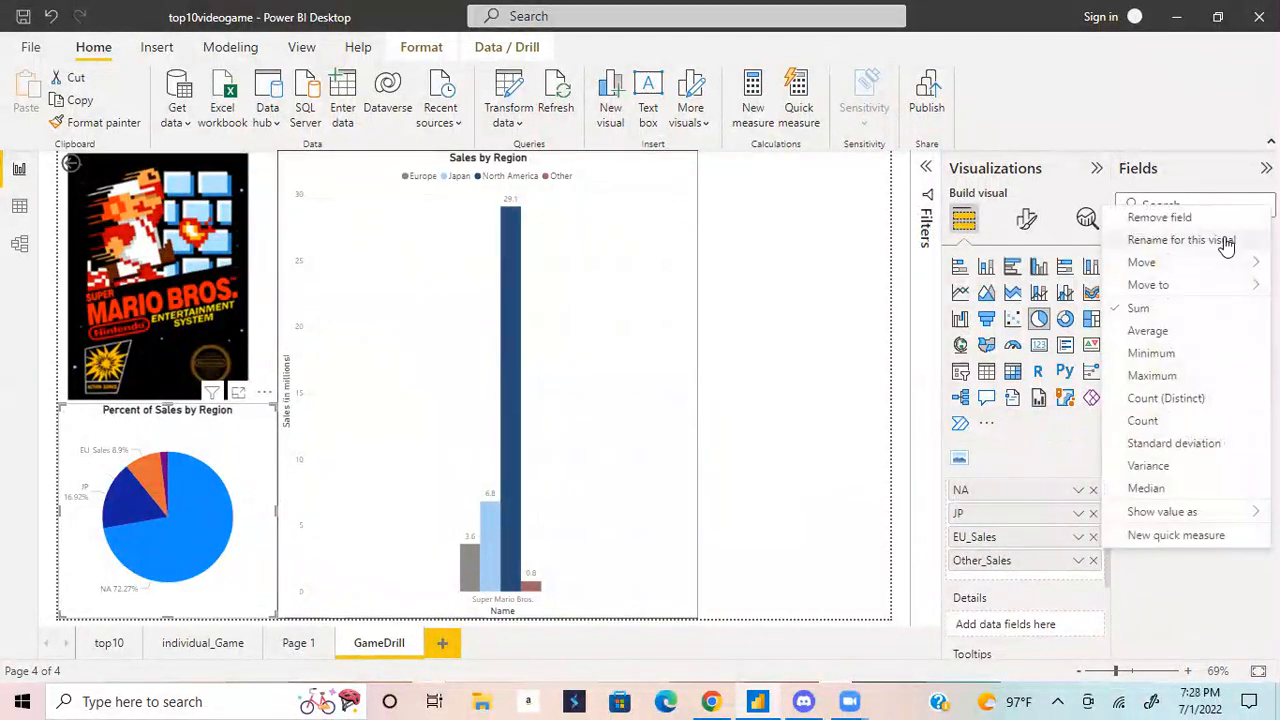
pyautogui.click(1180, 240)
pyautogui.click(1011, 535)
pyautogui.press('BackSpace')
pyautogui.press('BackSpace')
pyautogui.press('BackSpace')
pyautogui.press('BackSpace')
pyautogui.press('BackSpace')
pyautogui.press('BackSpace')
pyautogui.press('Return')
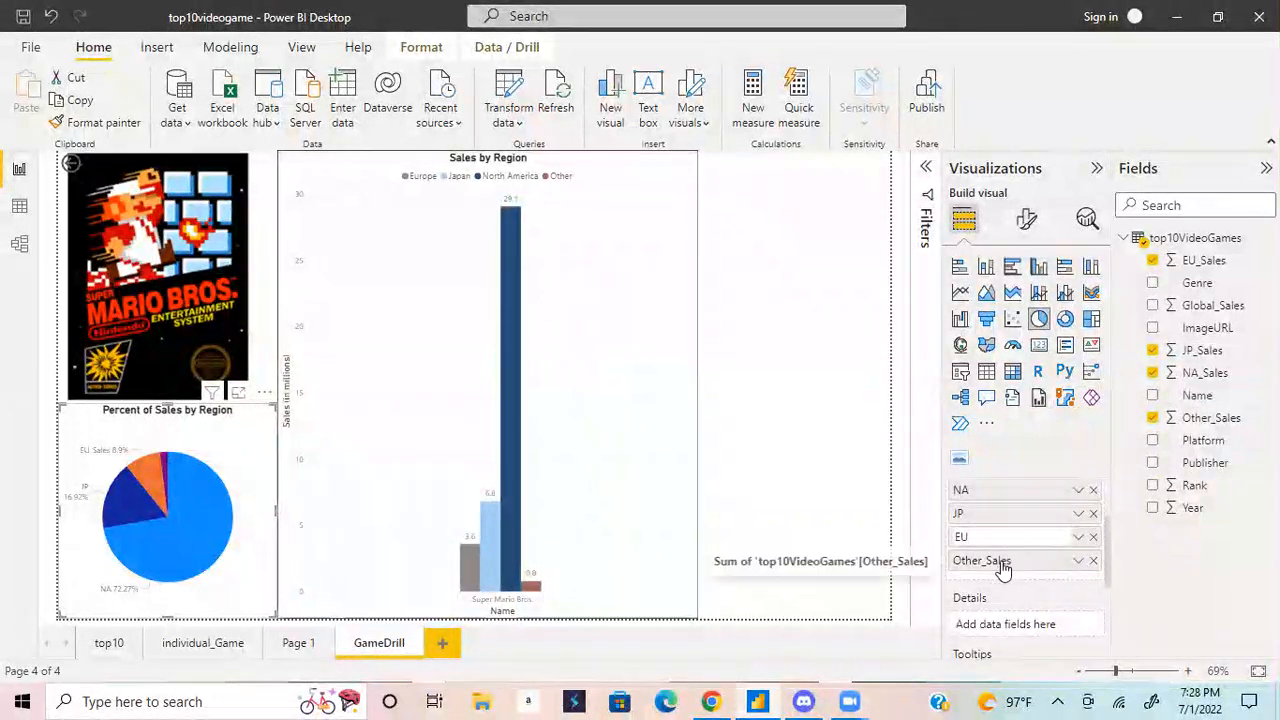
# - Rename the pie chart's Other_Sales value to "Other" for this visual
pyautogui.rightClick(1004, 563)
pyautogui.click(1200, 263)
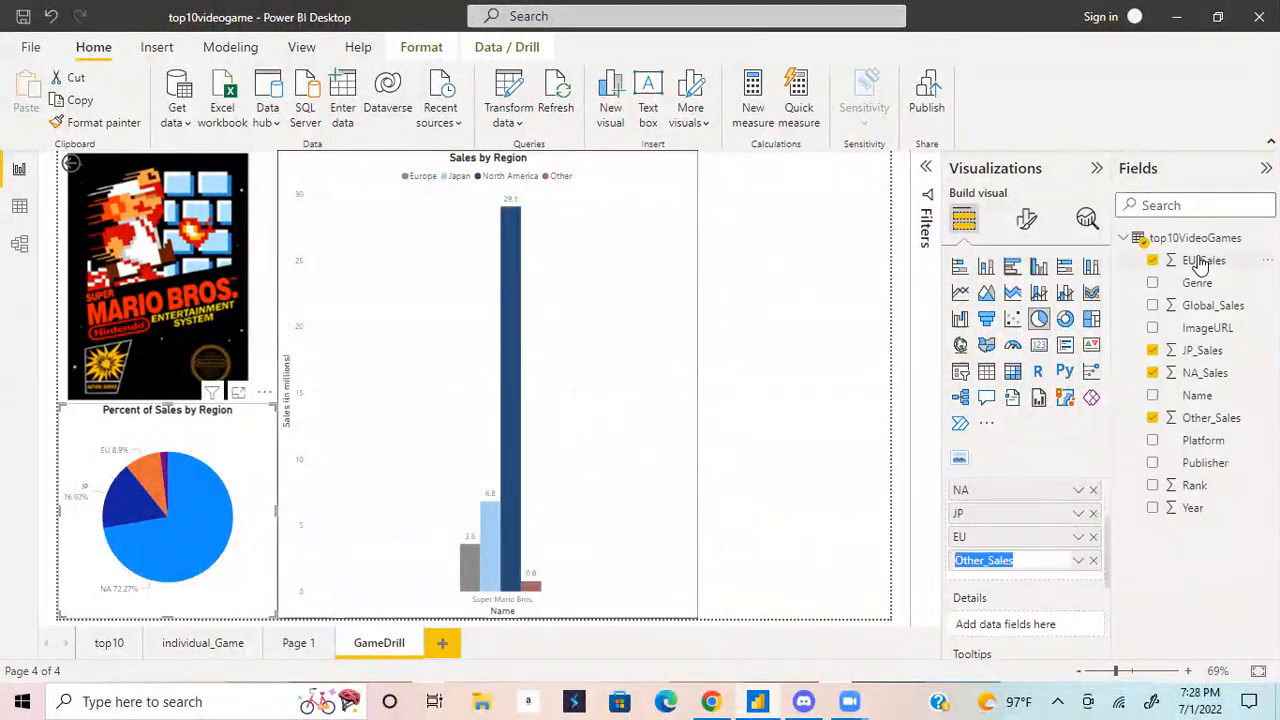
pyautogui.press('Right')
pyautogui.press('BackSpace')
pyautogui.press('BackSpace')
pyautogui.press('BackSpace')
pyautogui.press('BackSpace')
pyautogui.press('BackSpace')
pyautogui.press('BackSpace')
pyautogui.press('BackSpace')
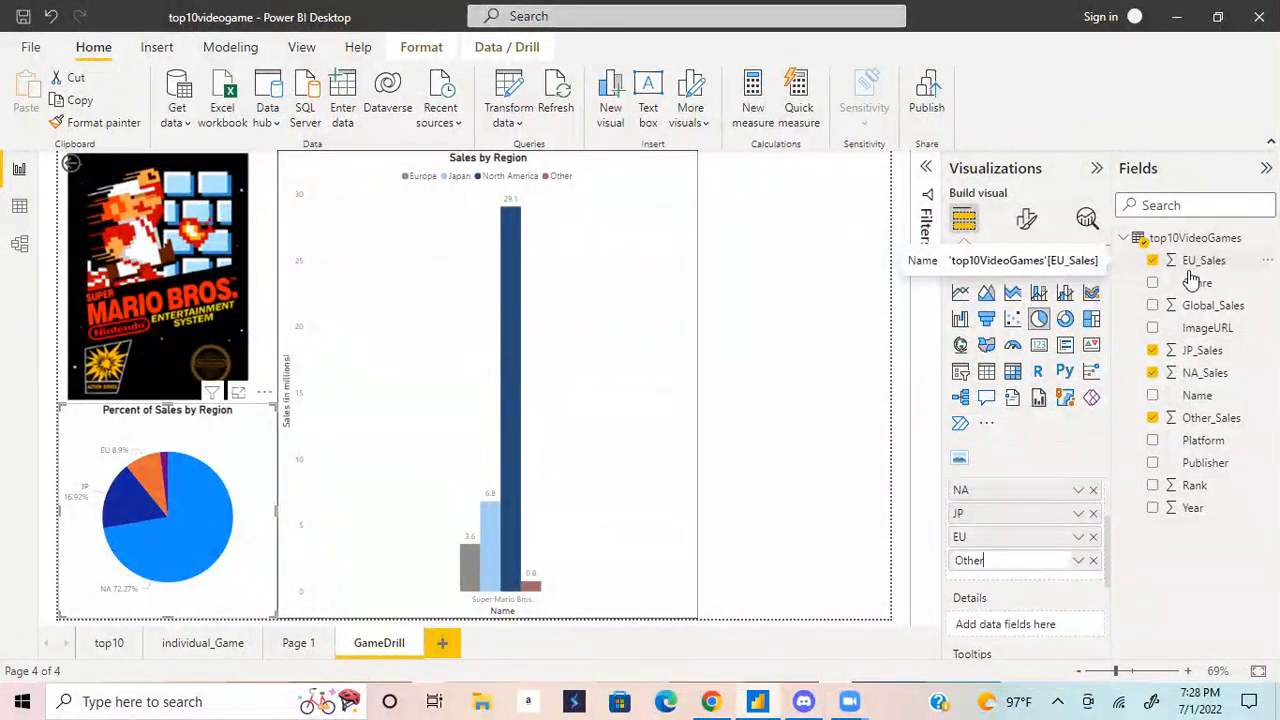
pyautogui.press('Return')
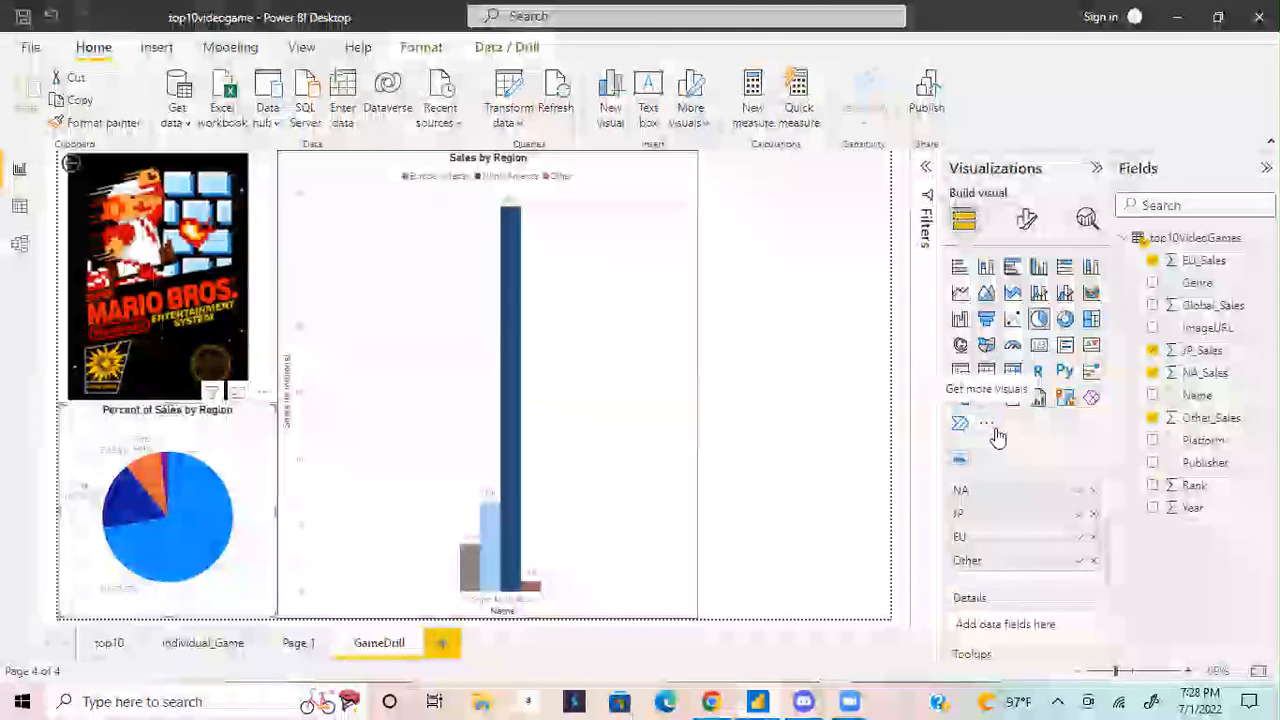
# - Recolor the pie chart's NA slice dark blue and its JP slice light blue, matching the column chart
pyautogui.click(1027, 218)
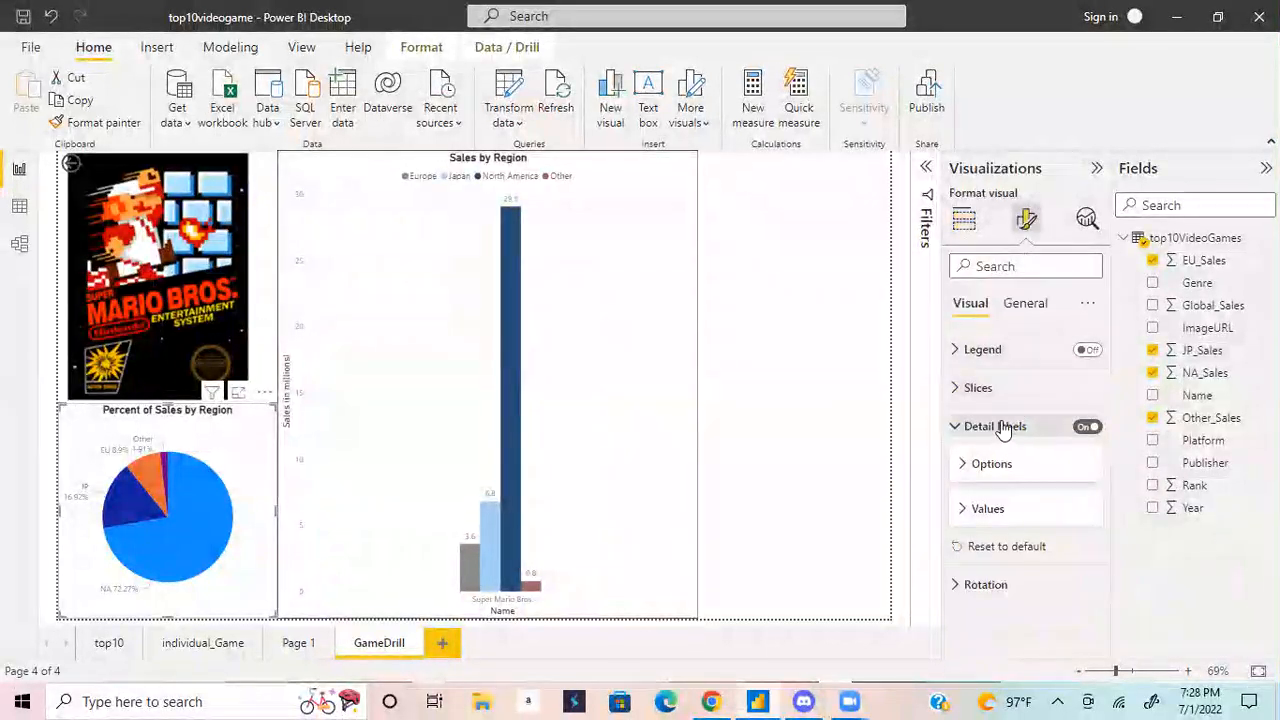
pyautogui.click(1003, 427)
pyautogui.click(1018, 318)
pyautogui.click(978, 308)
pyautogui.click(957, 387)
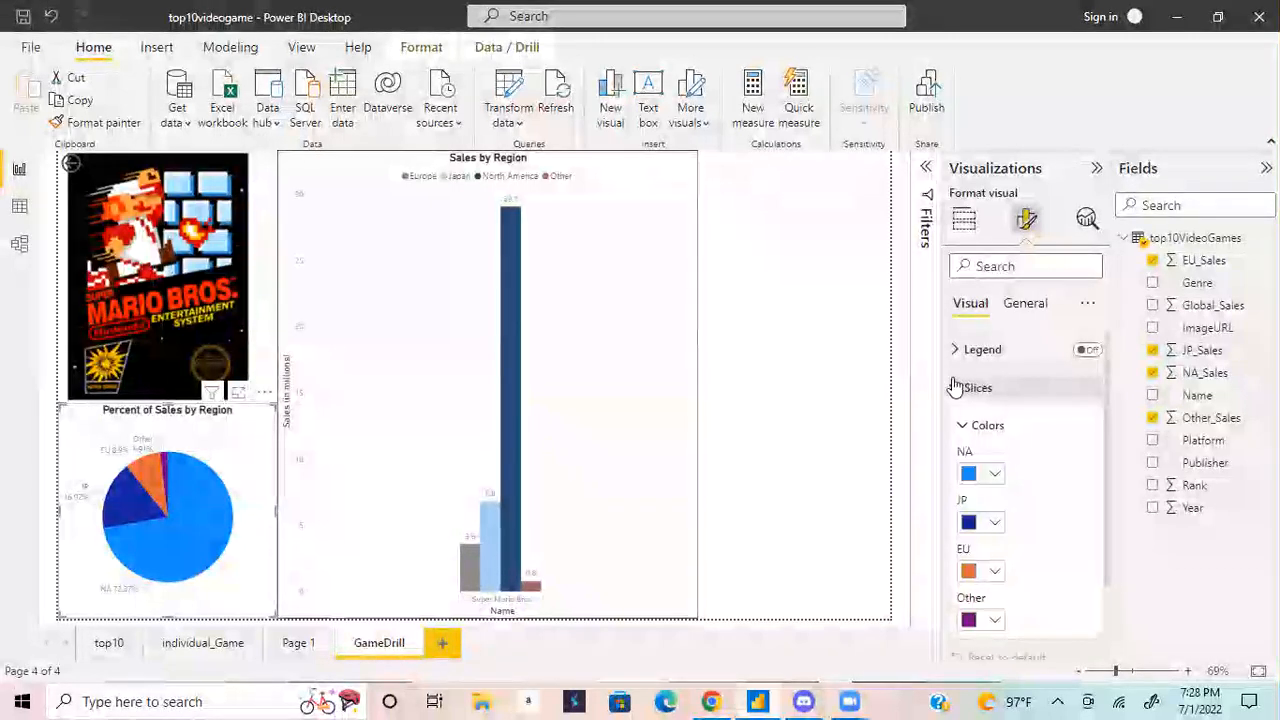
pyautogui.scroll(-2, 995, 390)
pyautogui.click(992, 383)
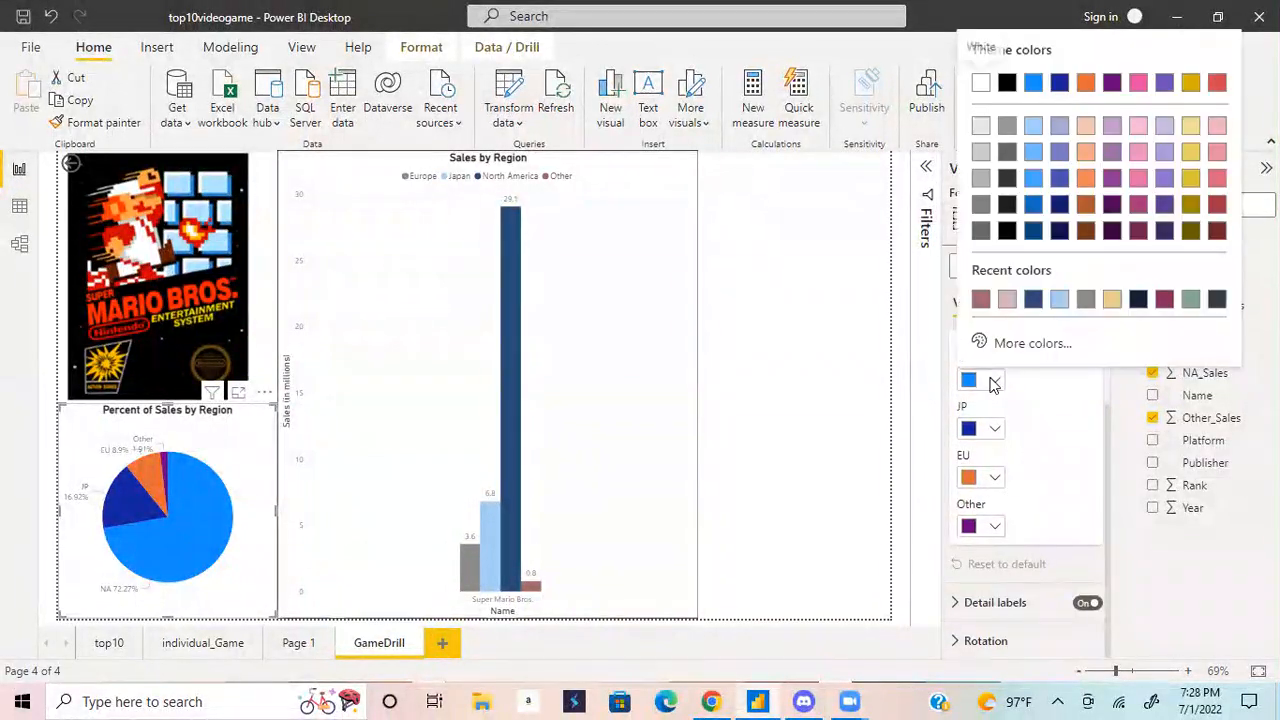
pyautogui.click(1033, 300)
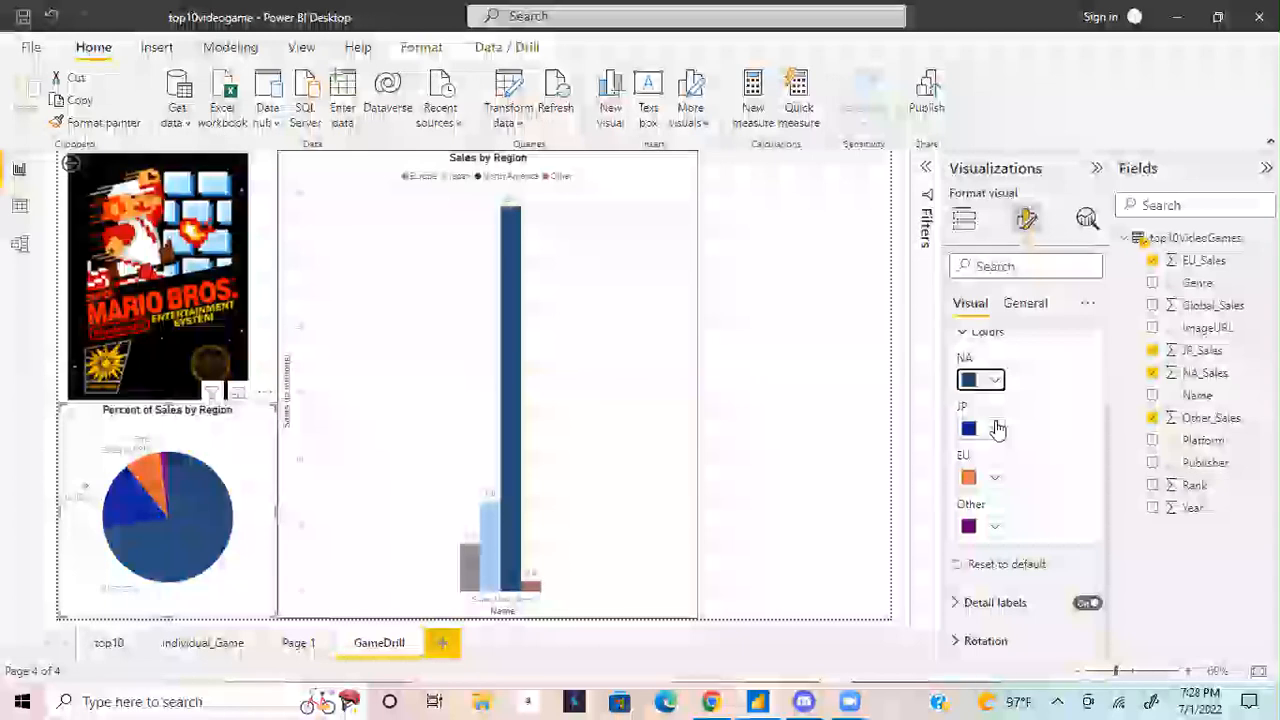
pyautogui.click(994, 428)
pyautogui.click(1059, 347)
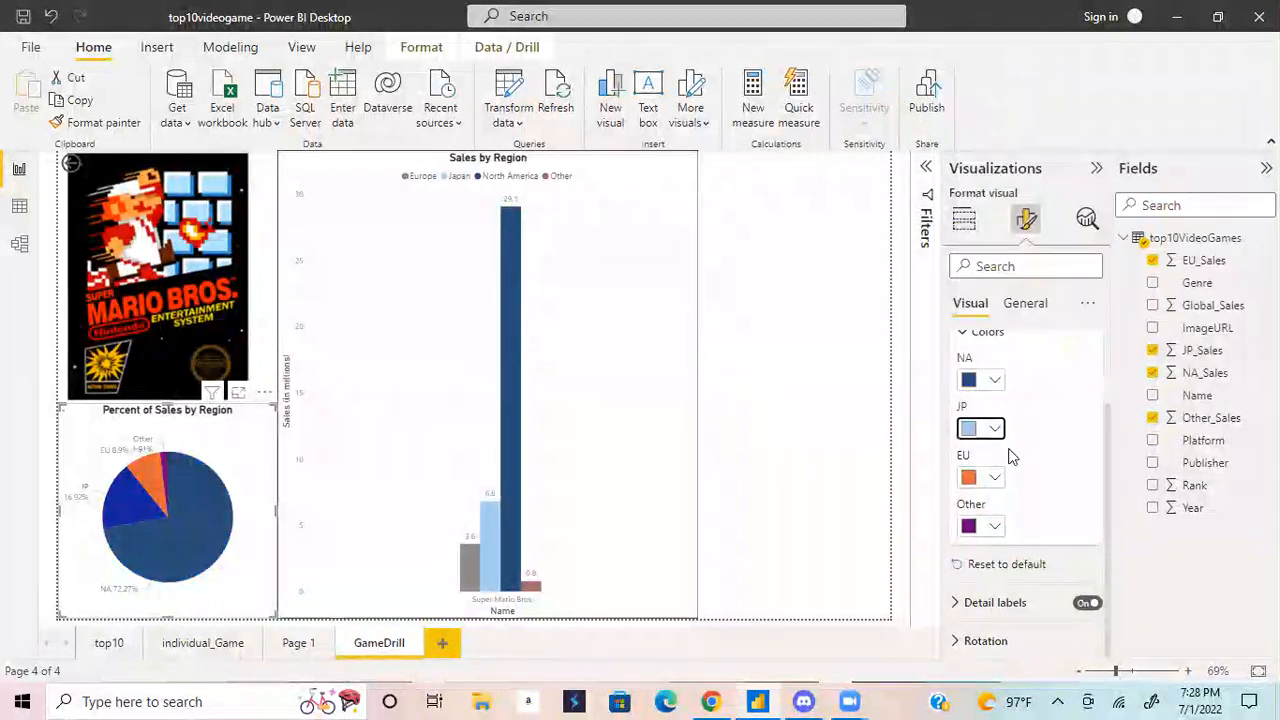
# - Recolor the pie chart's EU slice gray and its Other slice muted red, matching the column chart
pyautogui.click(992, 480)
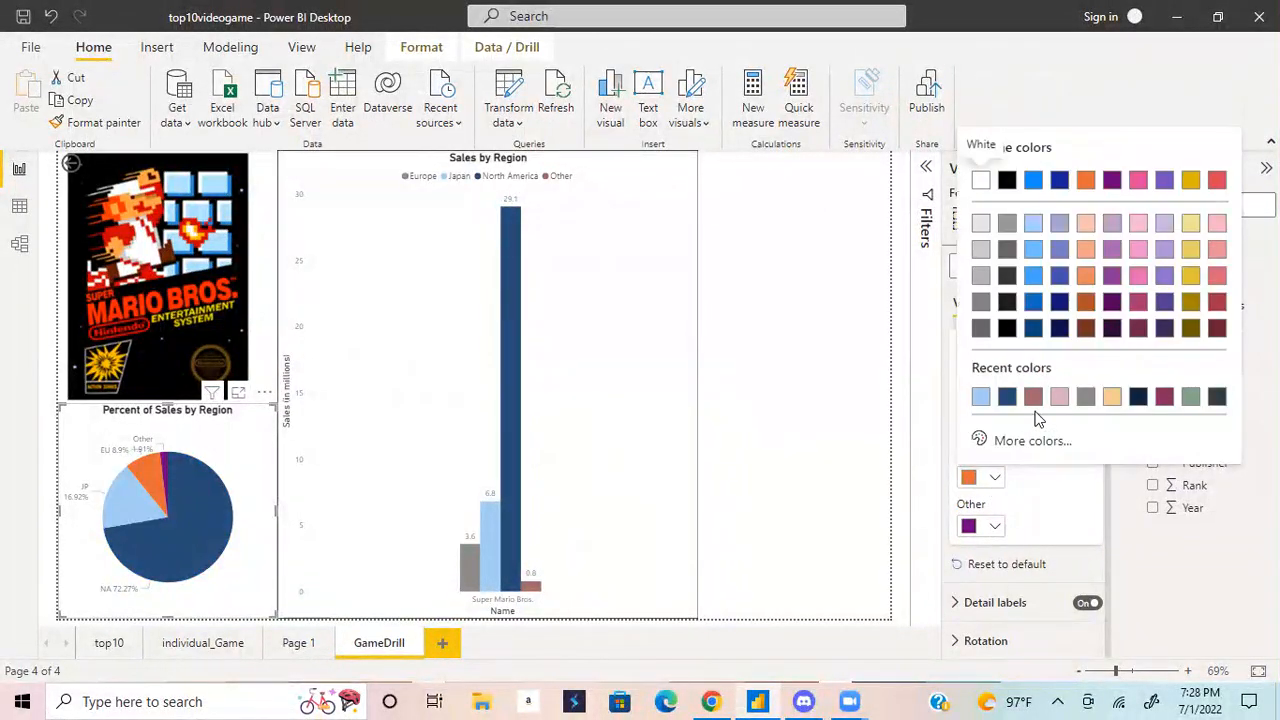
pyautogui.click(1086, 397)
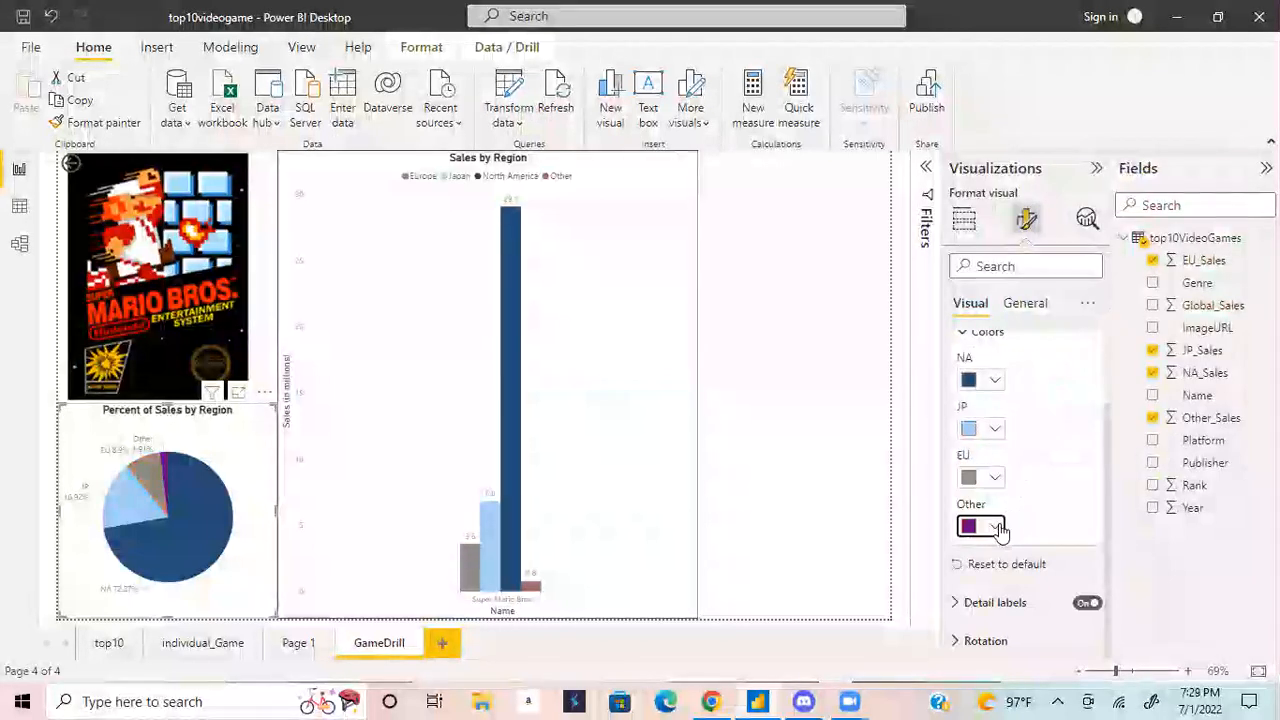
pyautogui.click(996, 526)
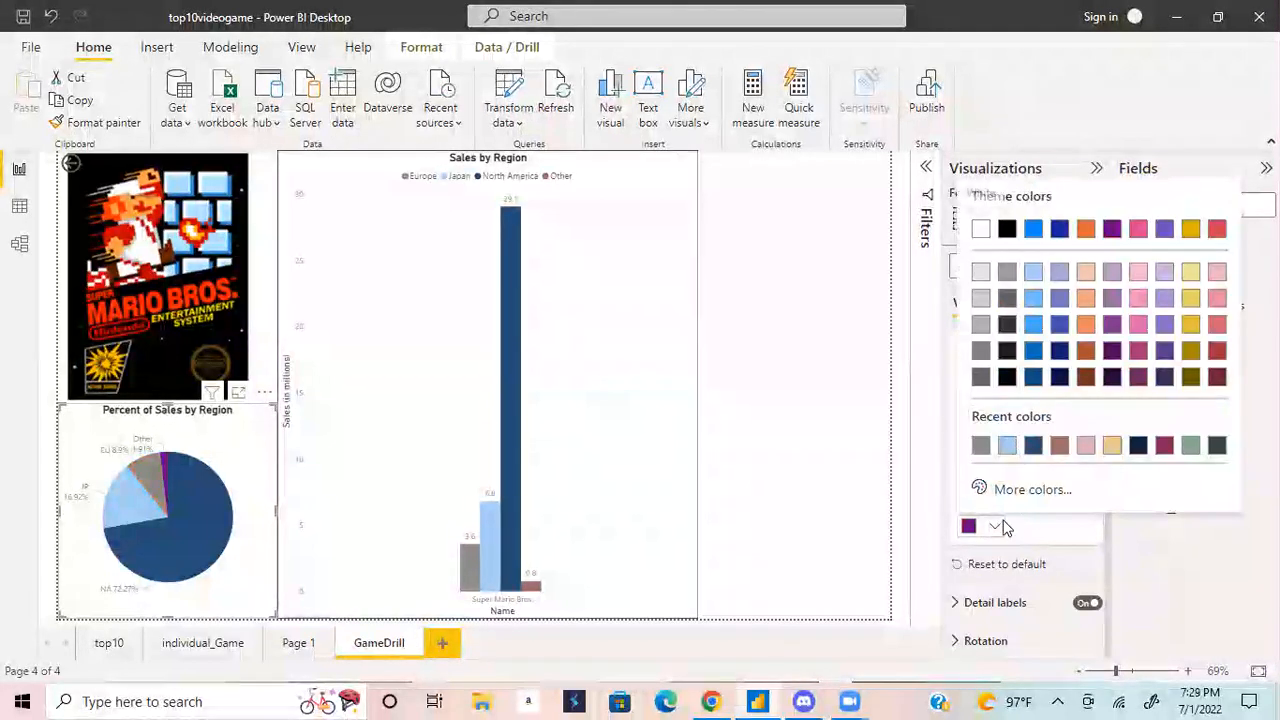
pyautogui.click(1060, 447)
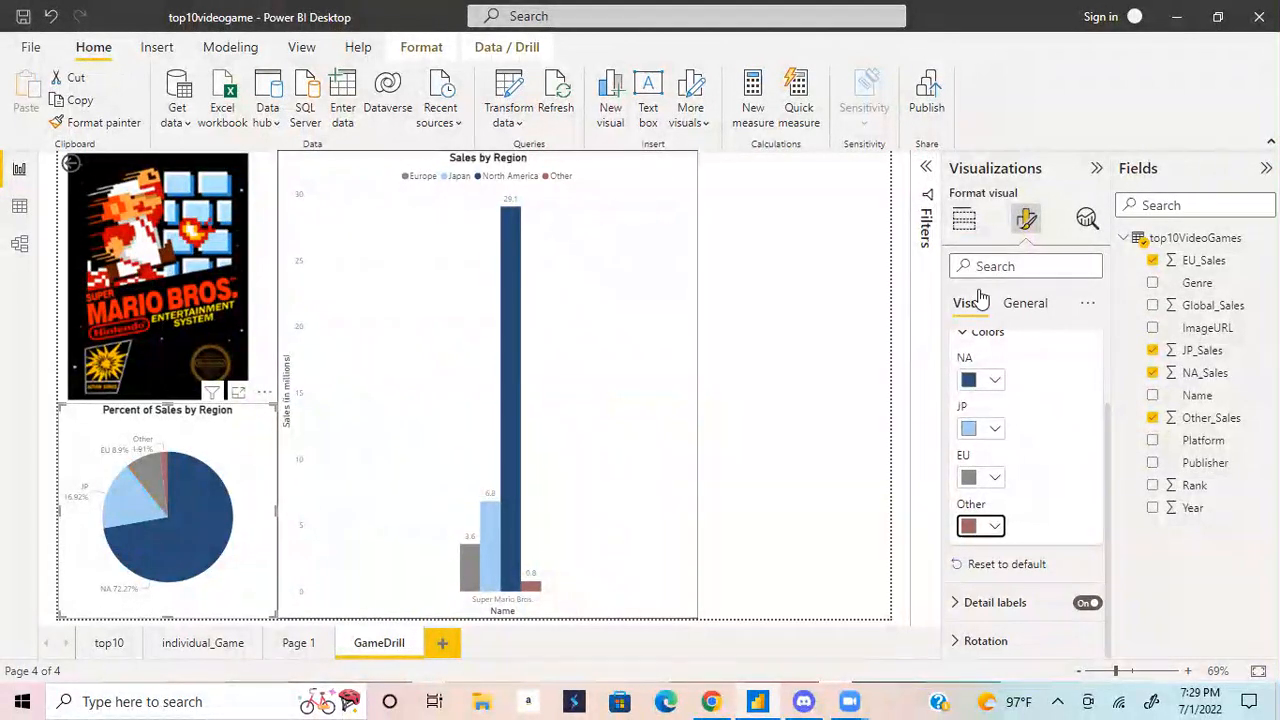
# - Turn on the visual border around the pie chart
pyautogui.click(964, 220)
pyautogui.click(1030, 224)
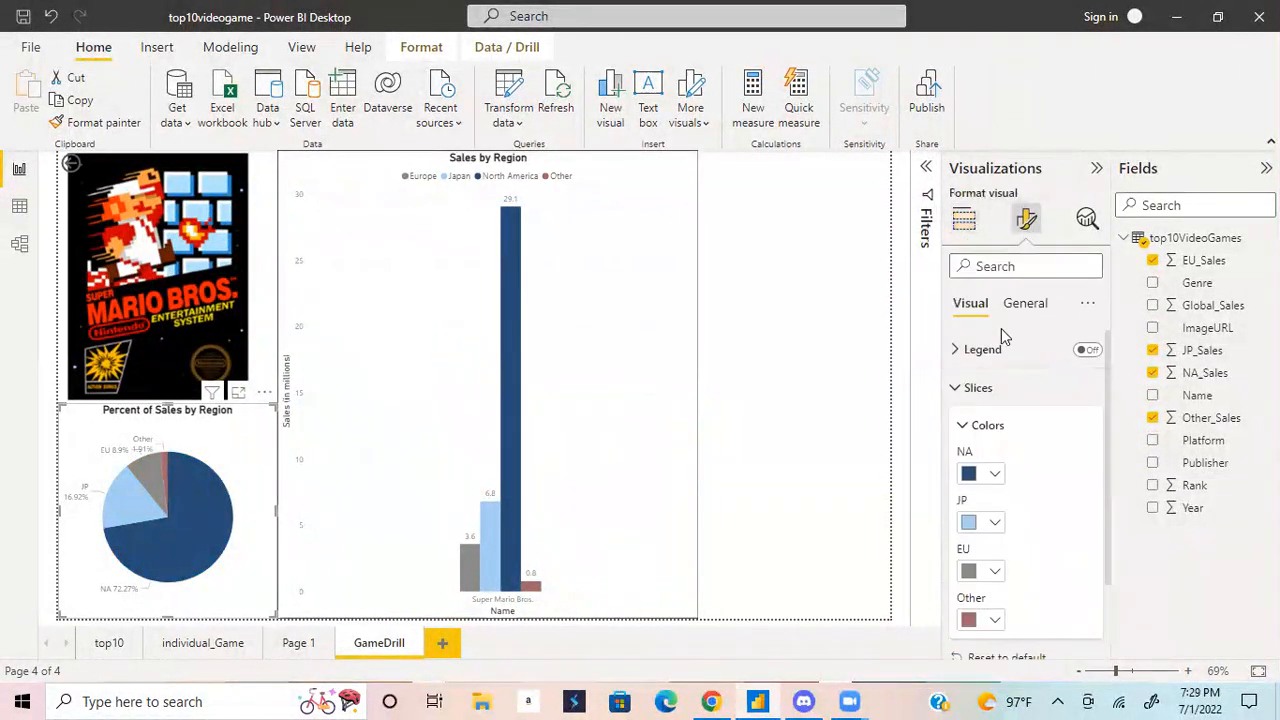
pyautogui.click(978, 386)
pyautogui.click(1023, 310)
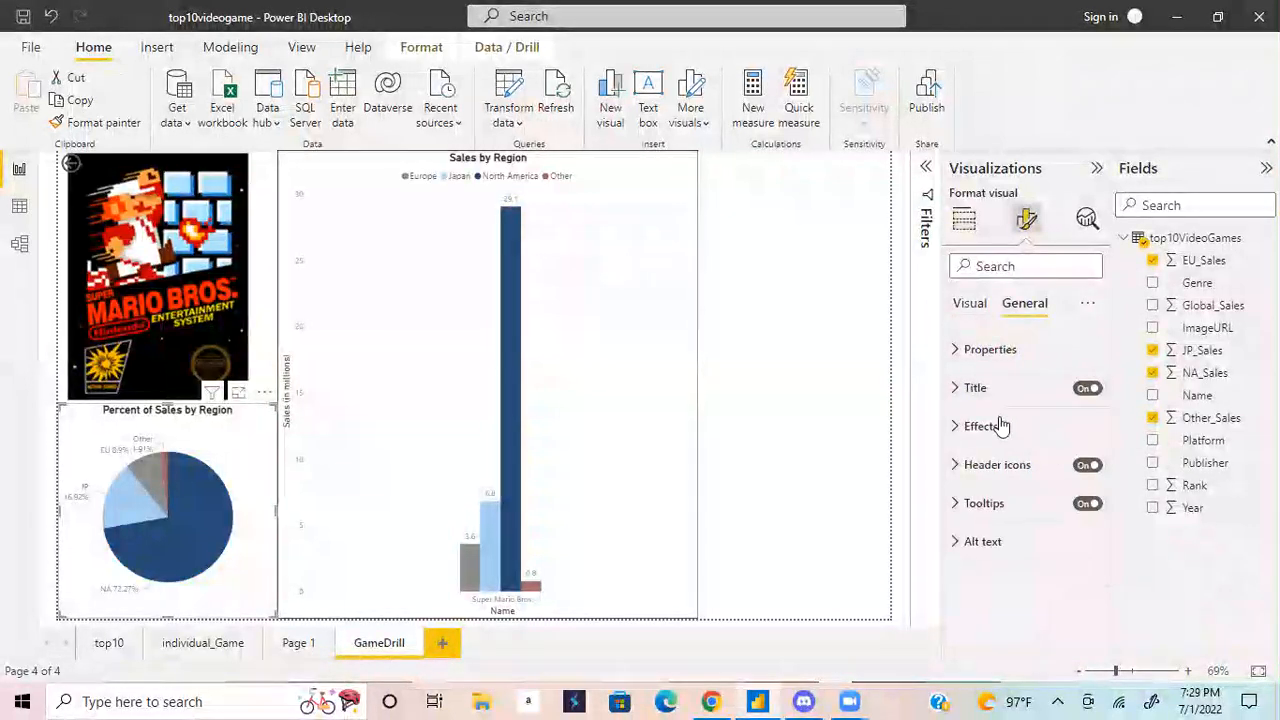
pyautogui.click(1000, 424)
pyautogui.click(1078, 463)
pyautogui.click(1079, 617)
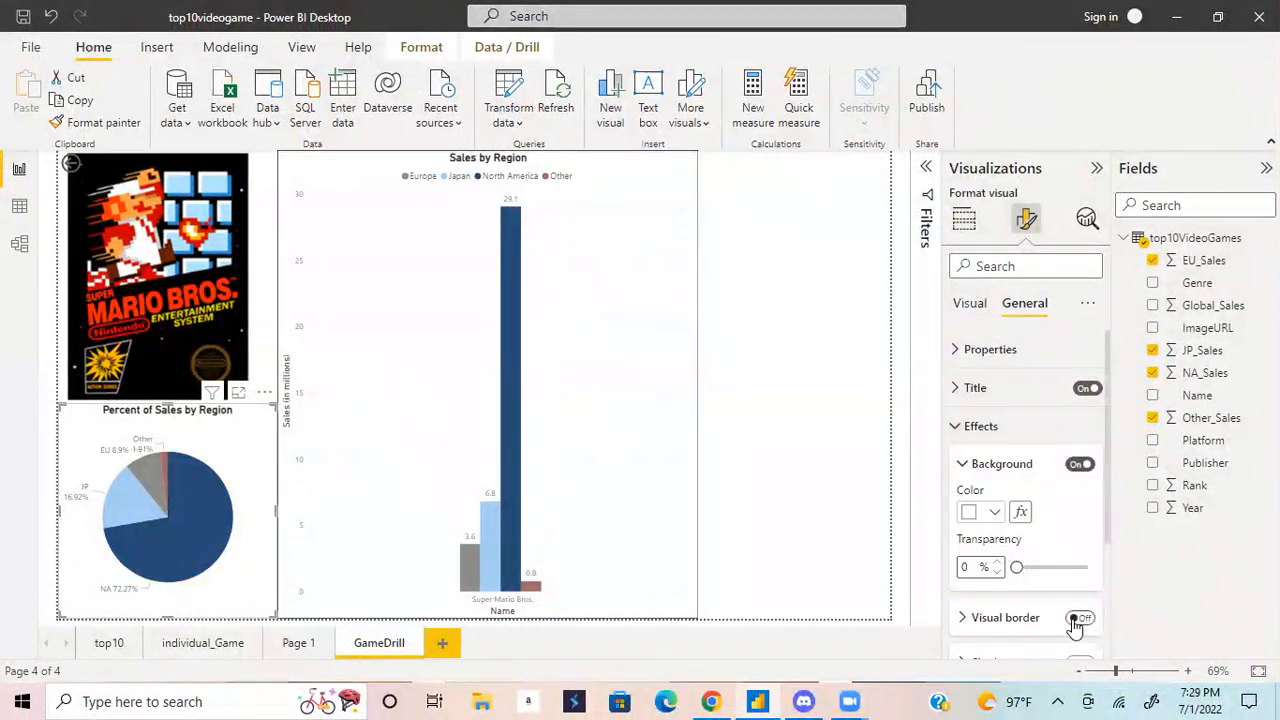
pyautogui.click(1030, 467)
pyautogui.click(1003, 430)
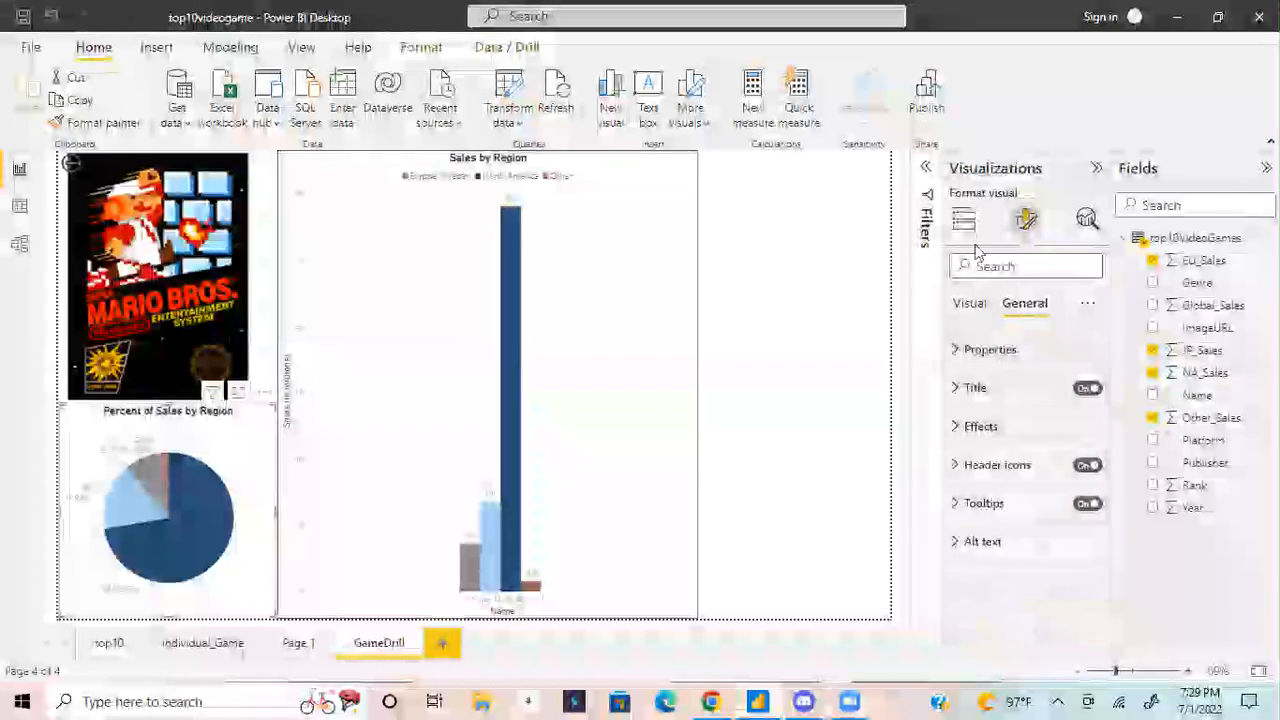
pyautogui.click(964, 219)
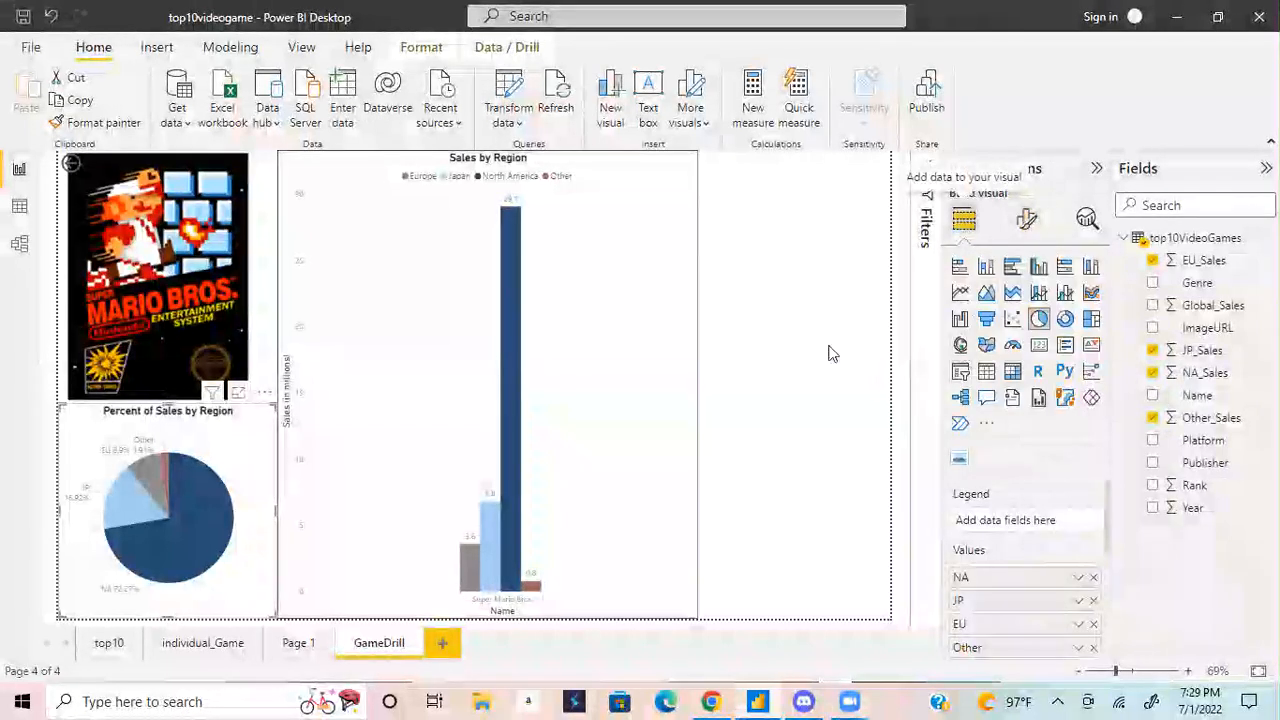
# - Add a card visual beside the column chart, widen it to the chart's edge and shorten it to a small block at the page's top
pyautogui.click(826, 245)
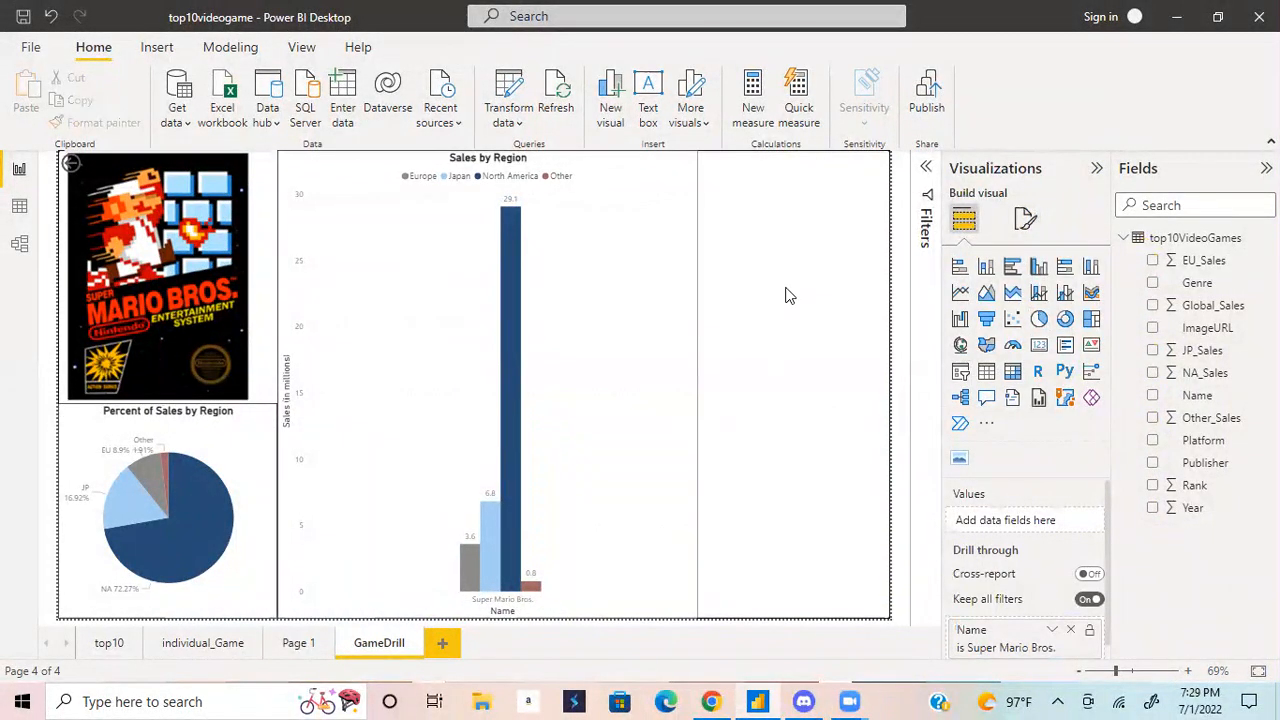
pyautogui.click(1039, 345)
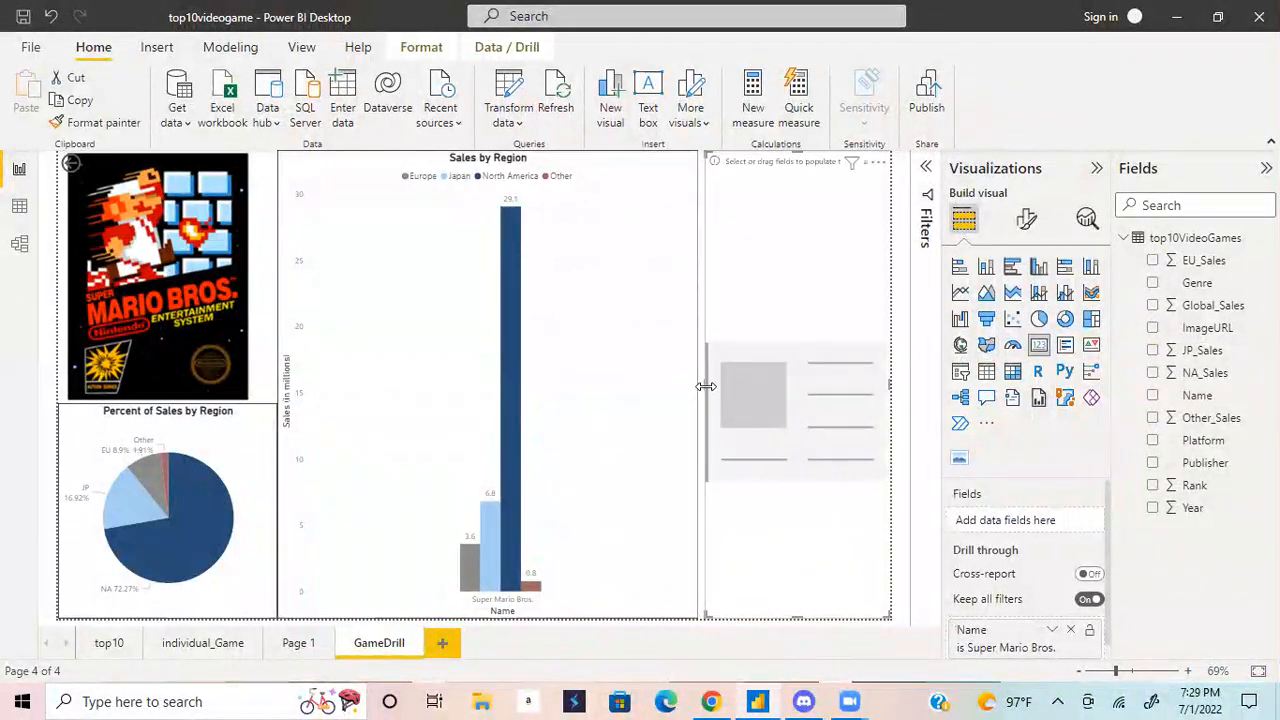
pyautogui.moveTo(706, 386); pyautogui.dragTo(701, 386)
pyautogui.moveTo(798, 612); pyautogui.dragTo(816, 240)
# - Copy the empty card and stack four duplicates below it to form a column down to the page's bottom edge
pyautogui.hotkey('ctrl', 'c')
pyautogui.click(803, 320)
pyautogui.moveTo(818, 316); pyautogui.dragTo(836, 379)
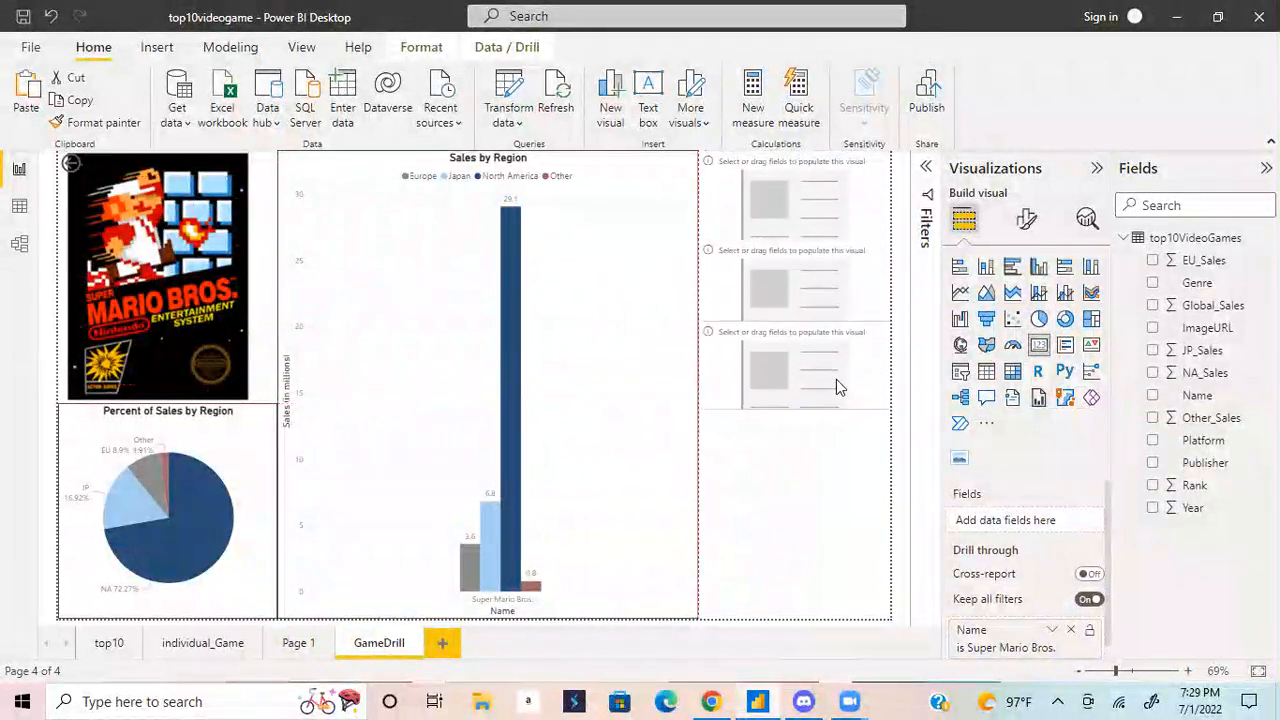
pyautogui.hotkey('ctrl', 'v')
pyautogui.moveTo(824, 198); pyautogui.dragTo(834, 475)
pyautogui.hotkey('ctrl', 'v')
pyautogui.moveTo(820, 200); pyautogui.dragTo(830, 592)
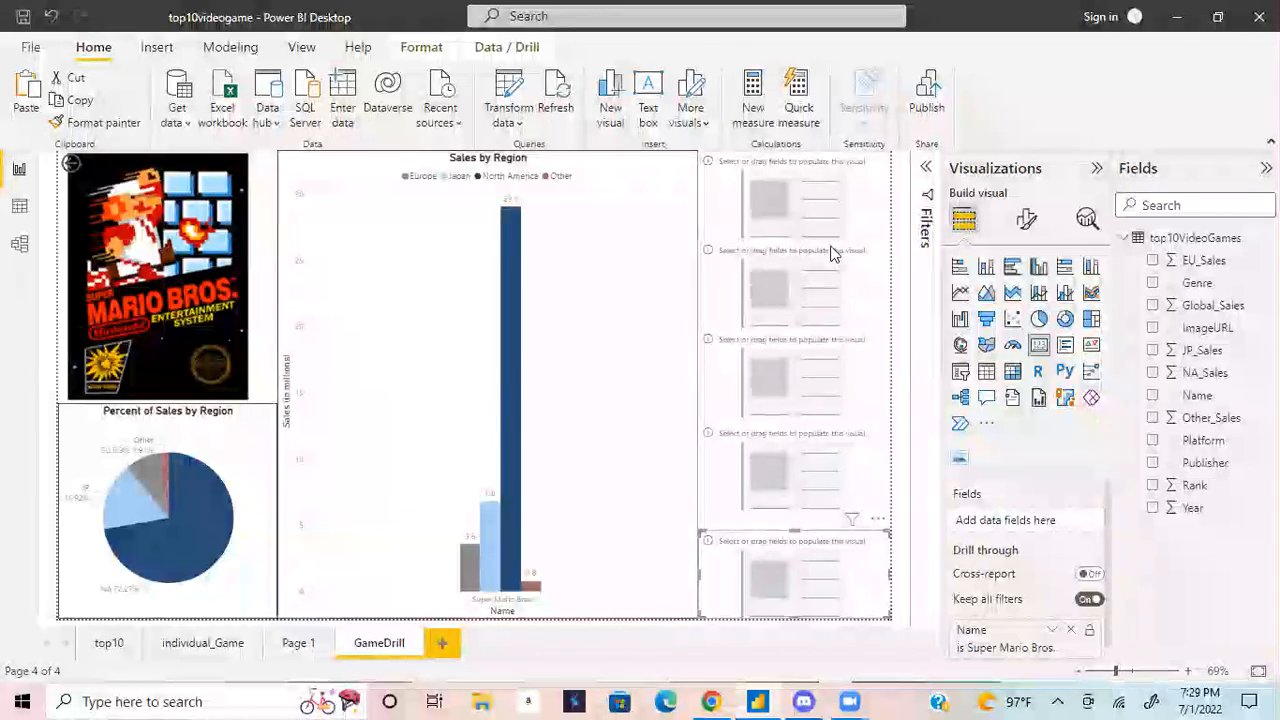
# - Shift the second, third and fourth cards down to space them evenly, and extend the top card's height toward them
pyautogui.moveTo(808, 467); pyautogui.dragTo(808, 484)
pyautogui.moveTo(810, 373); pyautogui.dragTo(808, 396)
pyautogui.moveTo(804, 301); pyautogui.dragTo(808, 317)
pyautogui.click(797, 235)
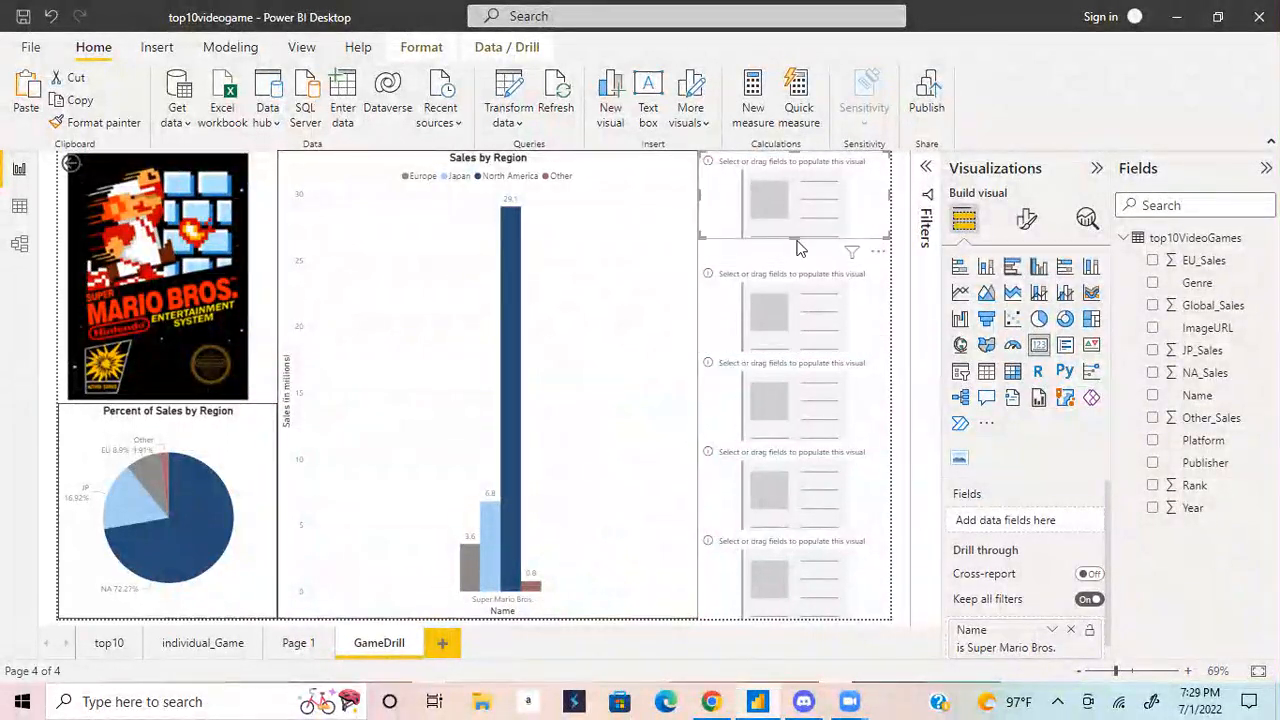
pyautogui.moveTo(796, 240); pyautogui.dragTo(797, 254)
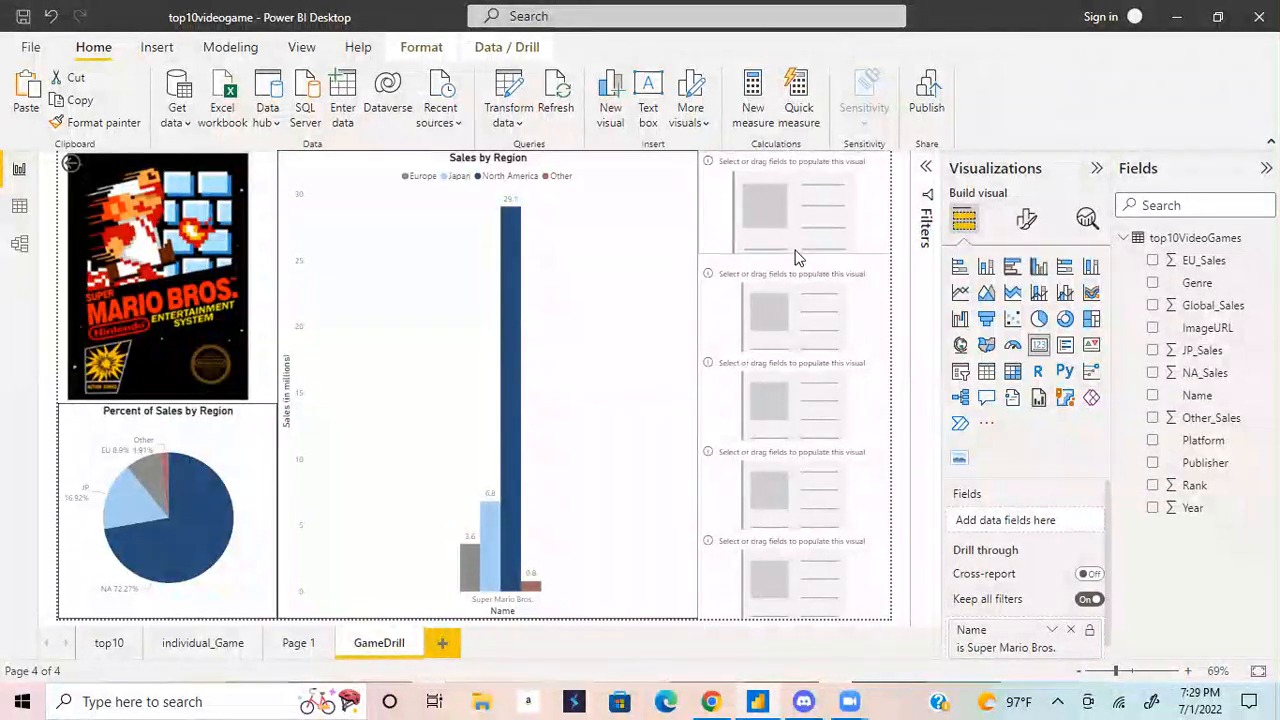
# - Add the Name field to the top card, fit its height to the card below and rename its label to Name
pyautogui.moveTo(1197, 395); pyautogui.dragTo(809, 226)
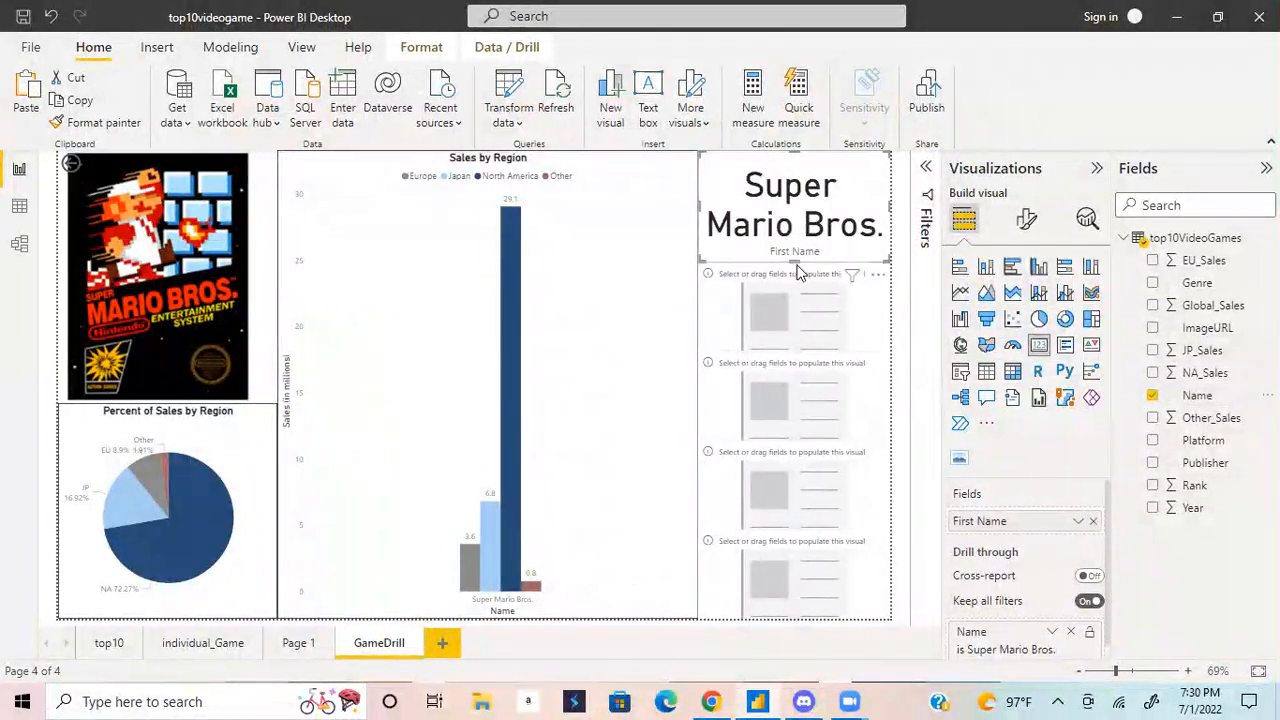
pyautogui.moveTo(797, 262)
pyautogui.mouseDown()
pyautogui.moveTo(802, 250)
pyautogui.moveTo(806, 268)
pyautogui.mouseUp()
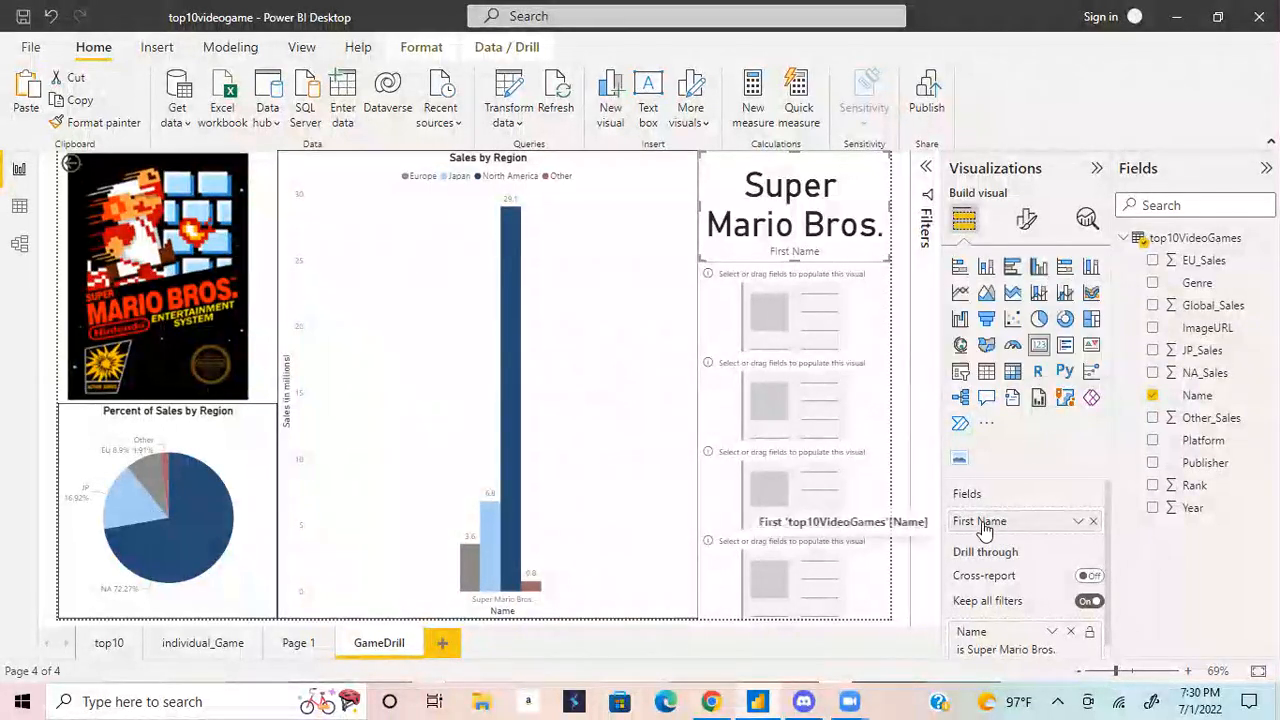
pyautogui.rightClick(985, 530)
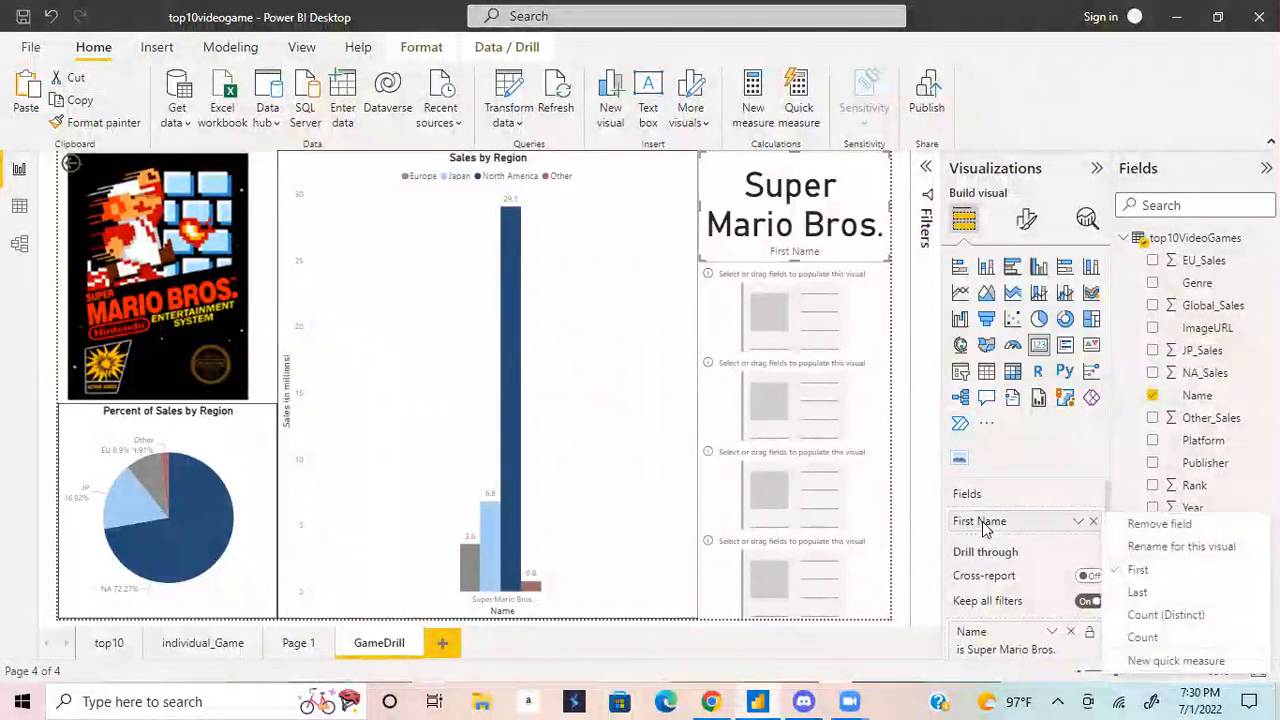
pyautogui.click(1163, 547)
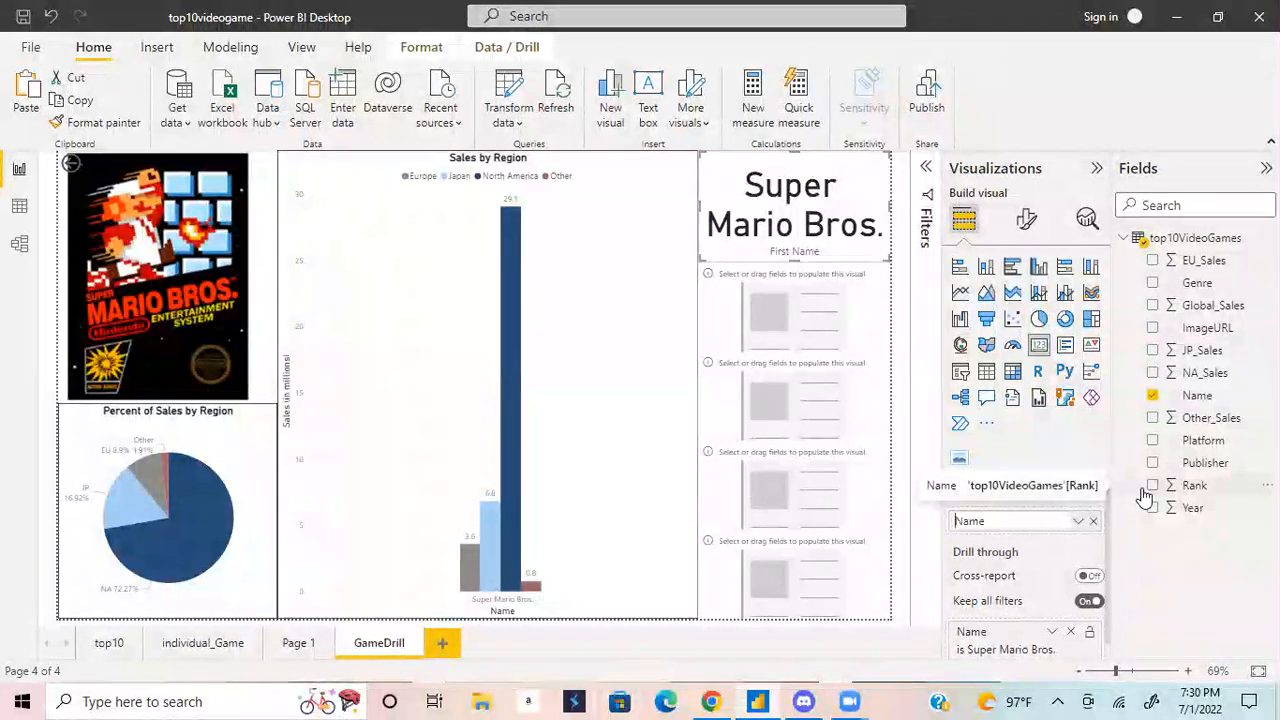
pyautogui.press('Return')
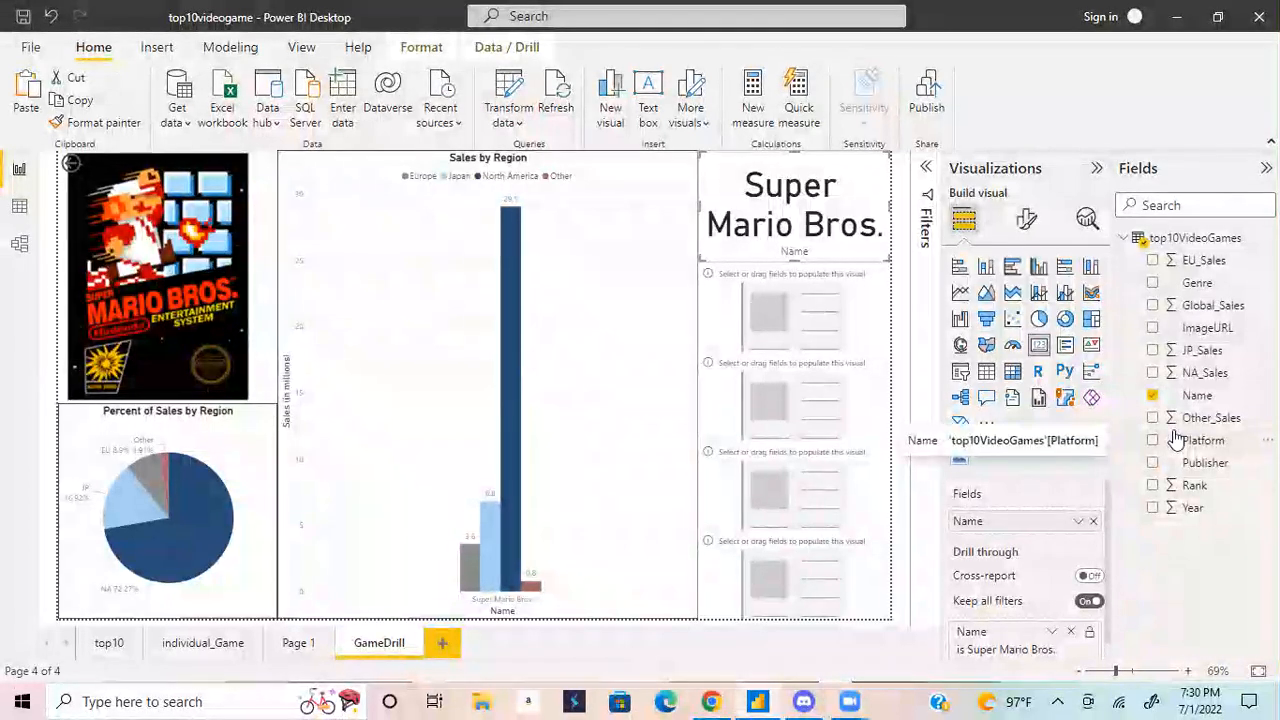
# - Add the Genre field to the second card and rename its label to Genre
pyautogui.click(810, 321)
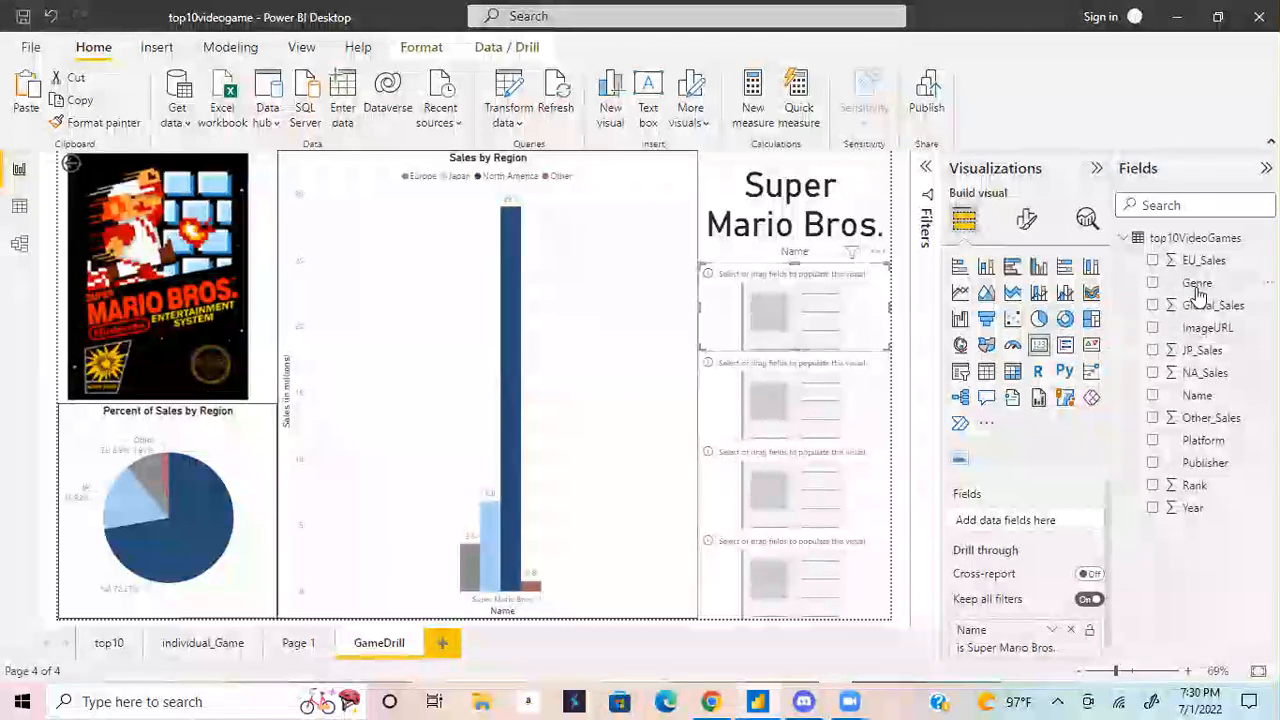
pyautogui.moveTo(1200, 290); pyautogui.dragTo(855, 335)
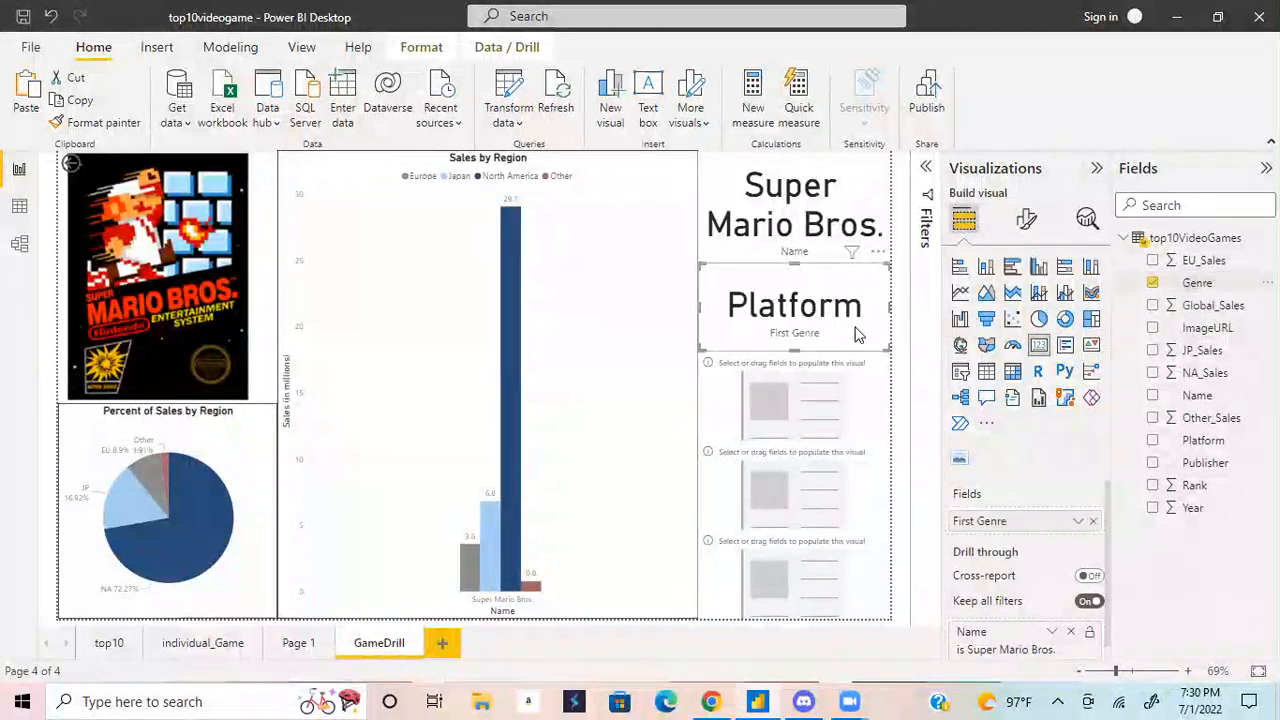
pyautogui.rightClick(984, 529)
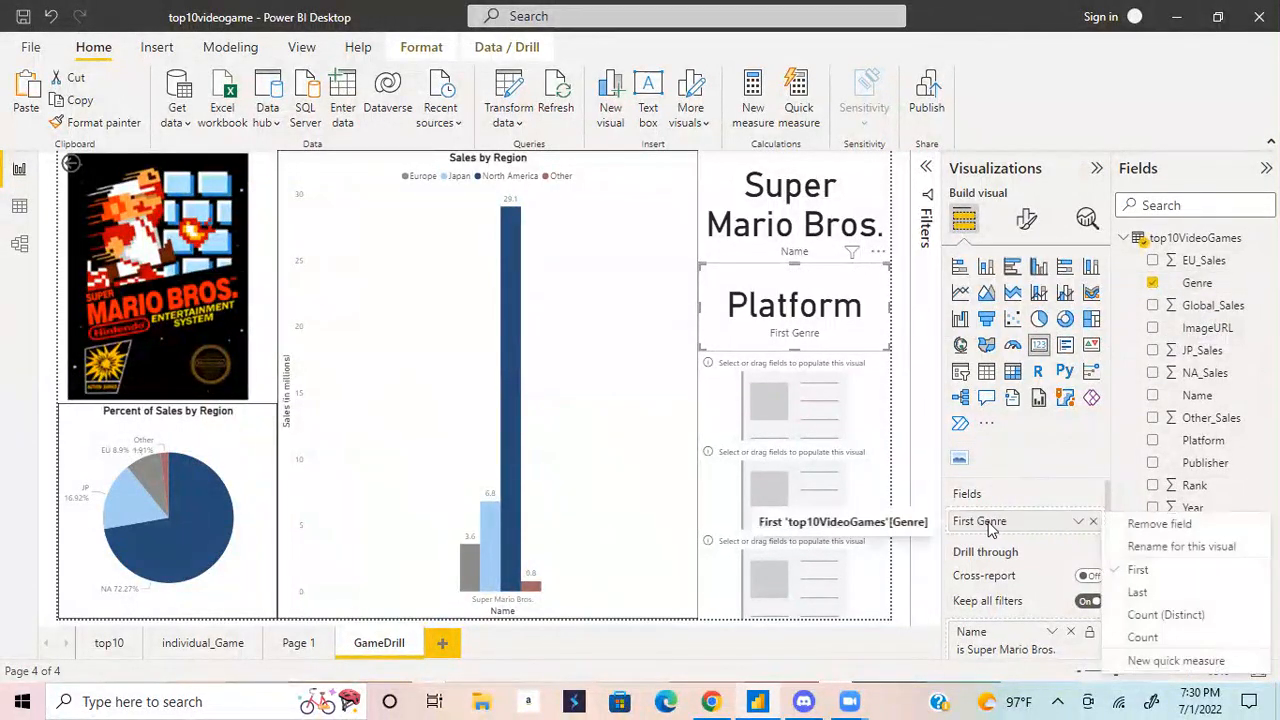
pyautogui.click(1140, 543)
pyautogui.press('Return')
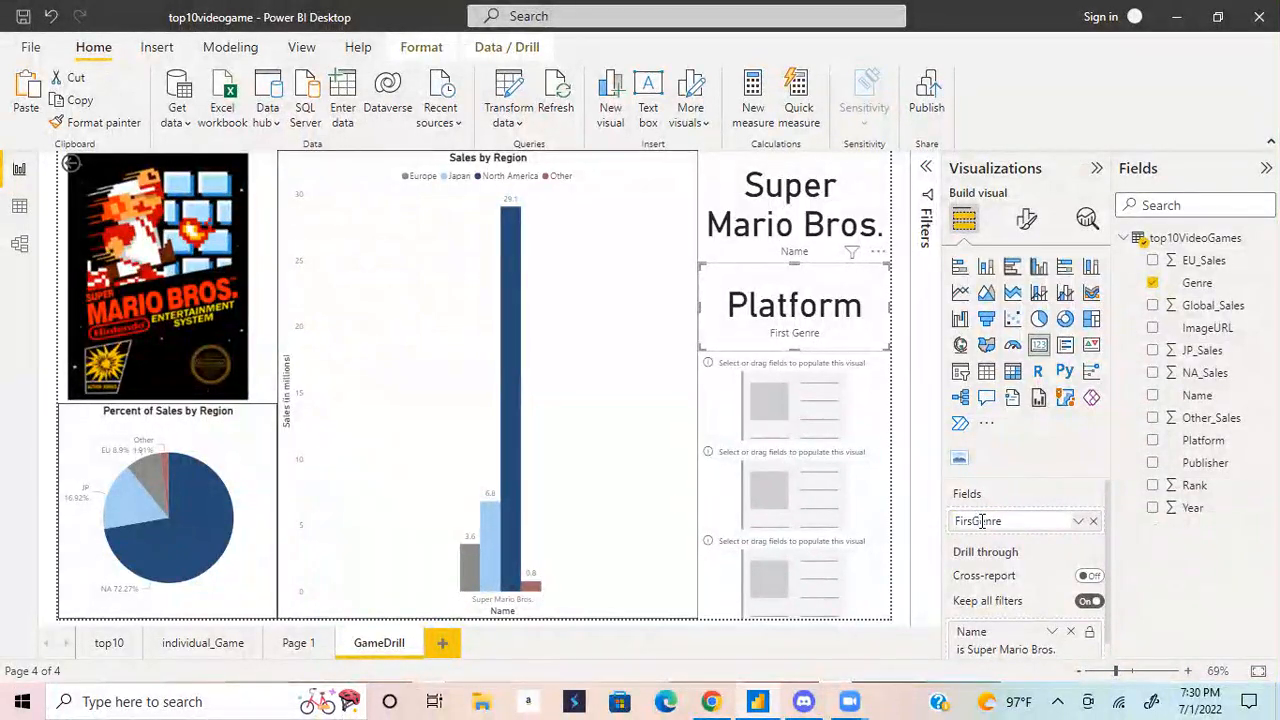
pyautogui.moveTo(985, 521); pyautogui.dragTo(922, 515)
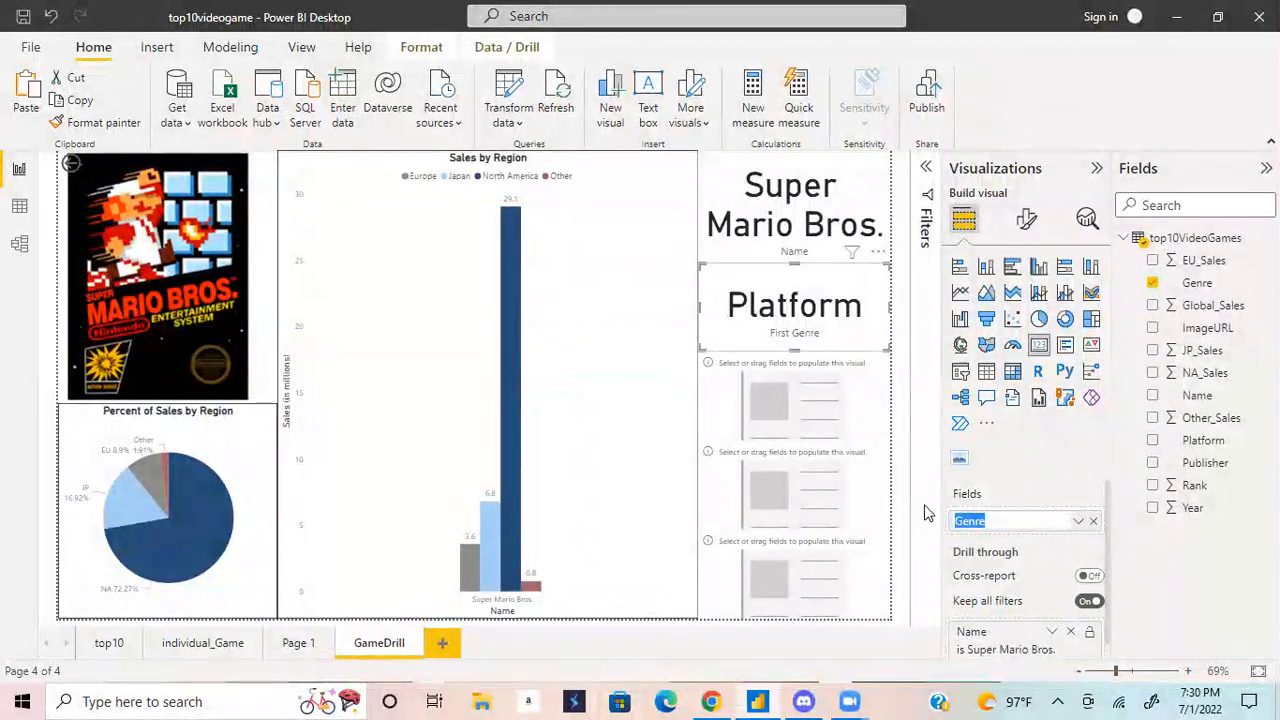
pyautogui.press('Return')
pyautogui.click(1078, 521)
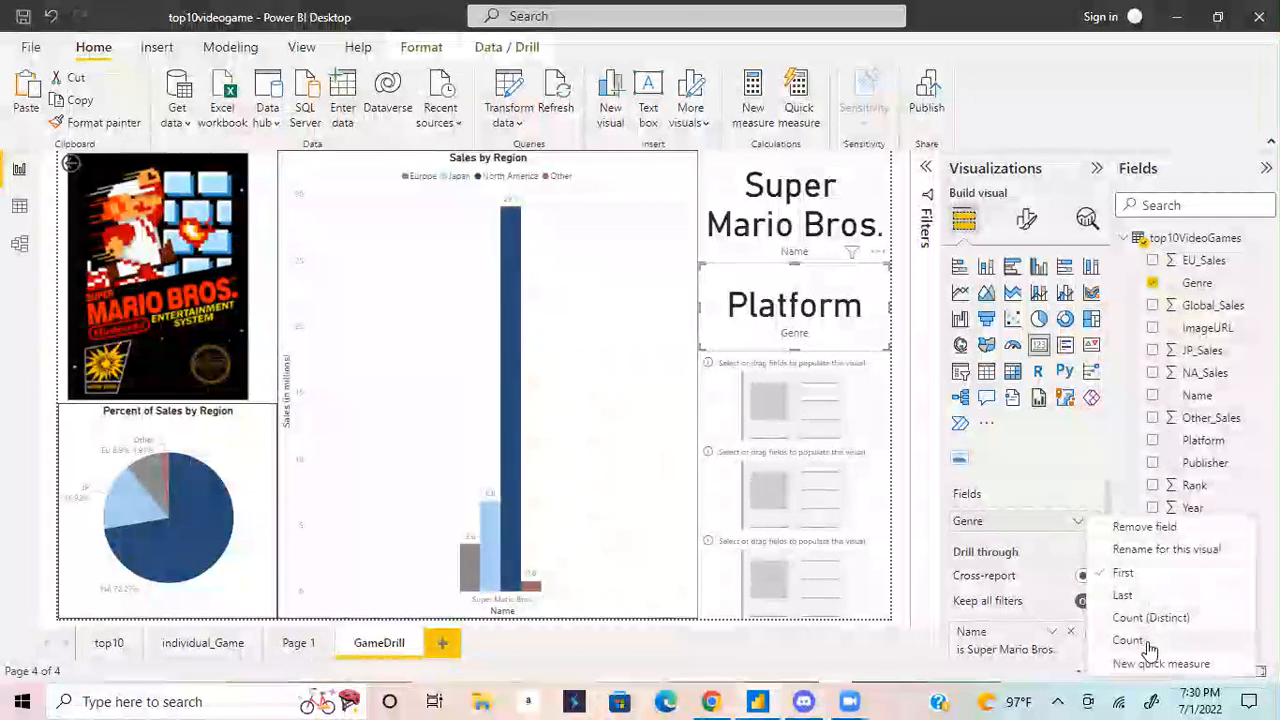
# - Select the empty third card in the column
pyautogui.click(849, 429)
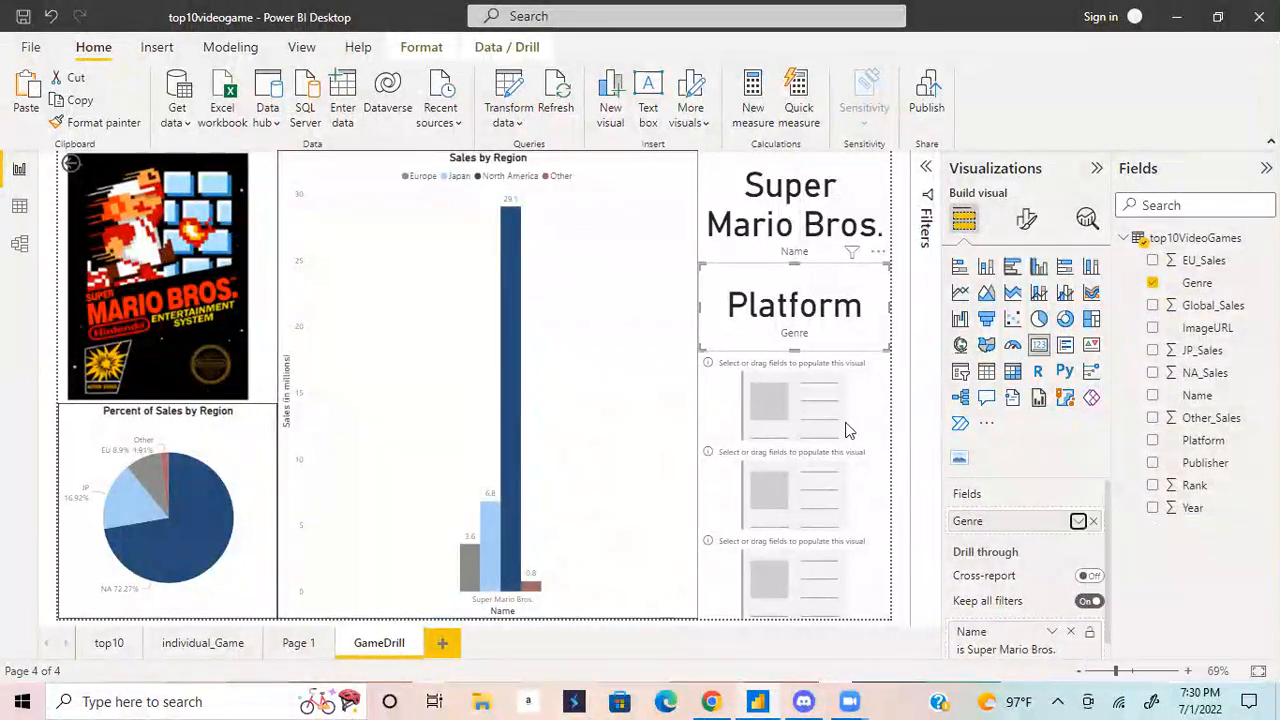
pyautogui.click(828, 418)
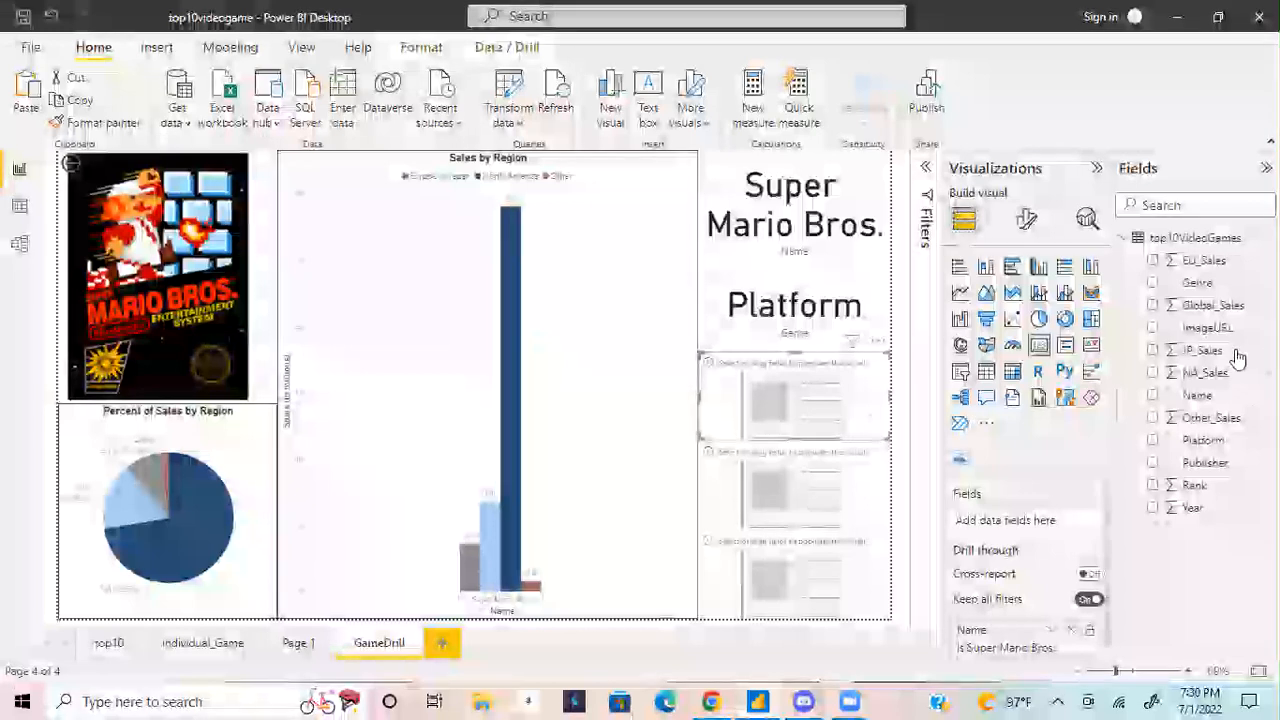